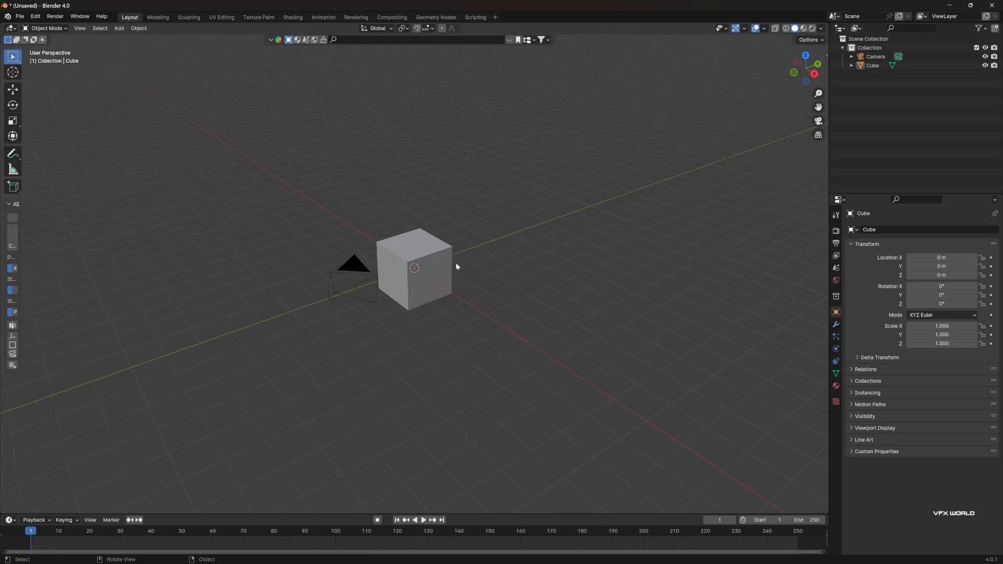
# Delete all the default objects and add a Landscape mesh to the empty scene
pyautogui.press('a')
pyautogui.press('Delete')
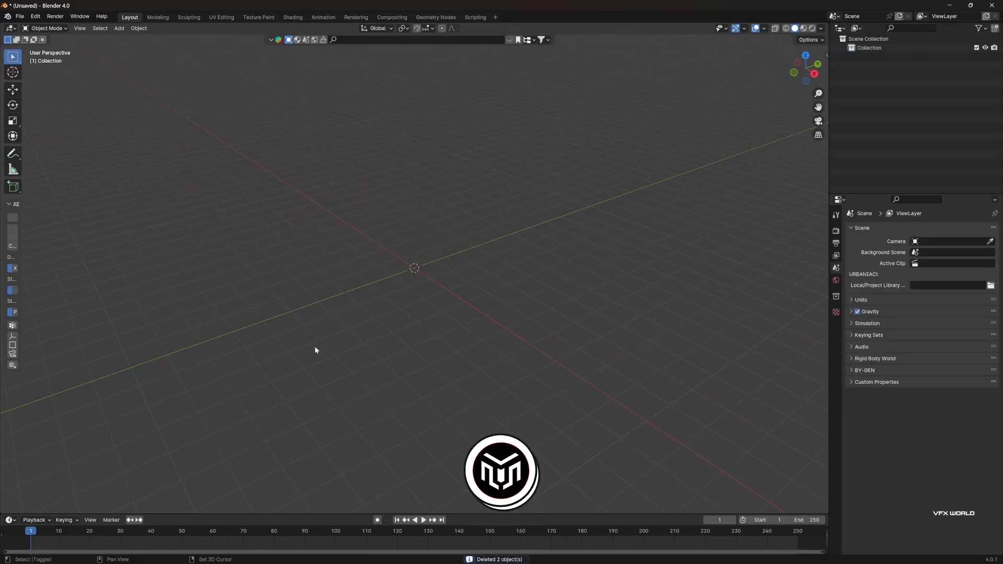
pyautogui.hotkey('shift', 'a')
pyautogui.moveTo(305, 358)
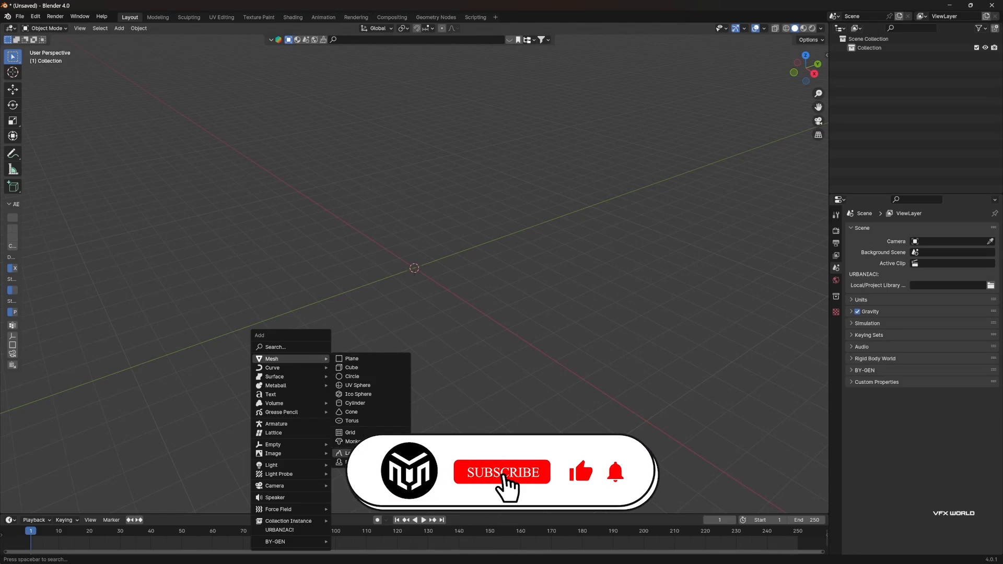
pyautogui.click(364, 452)
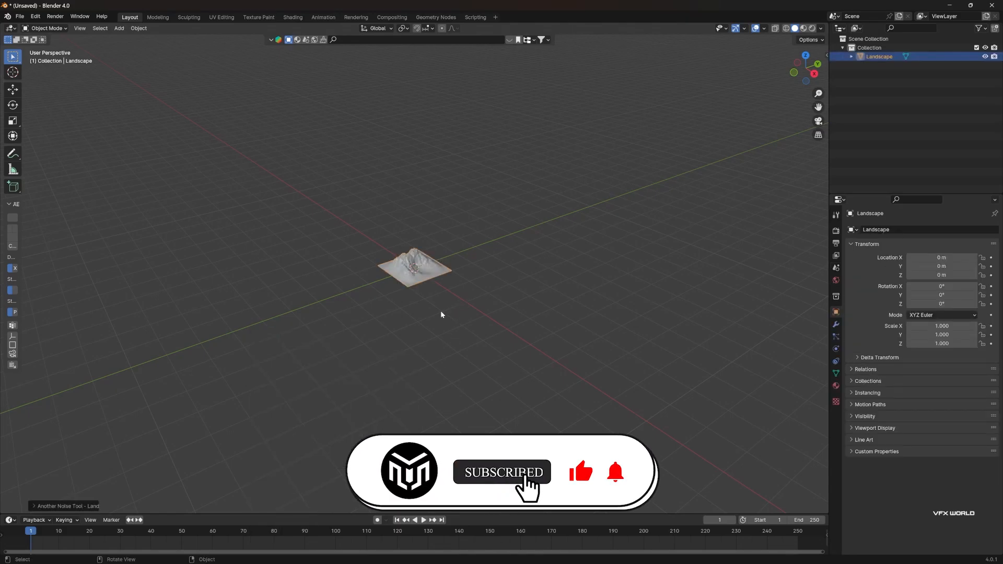
# Apply the "large terrain" operator preset to the new landscape
pyautogui.click(39, 506)
pyautogui.click(78, 97)
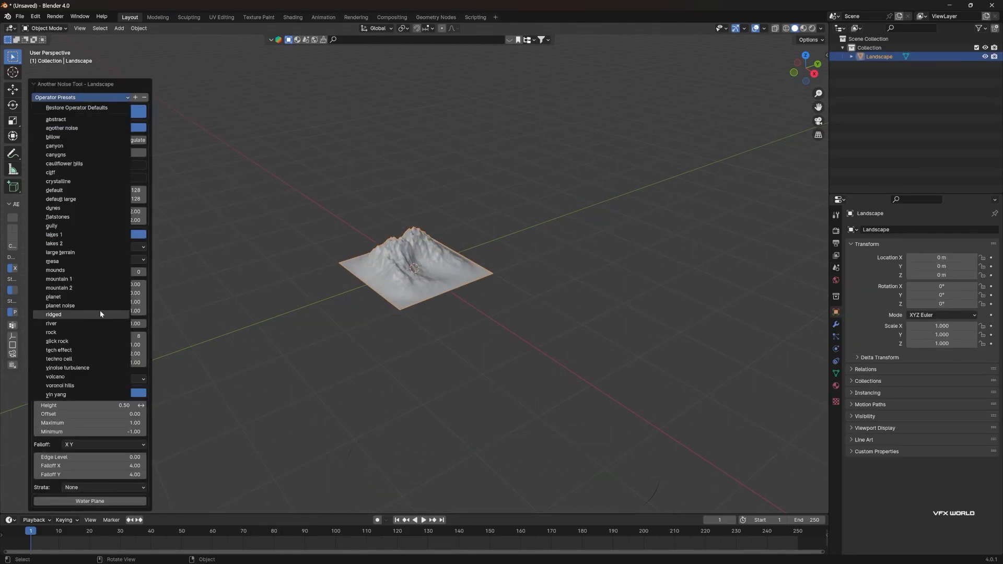
pyautogui.click(78, 252)
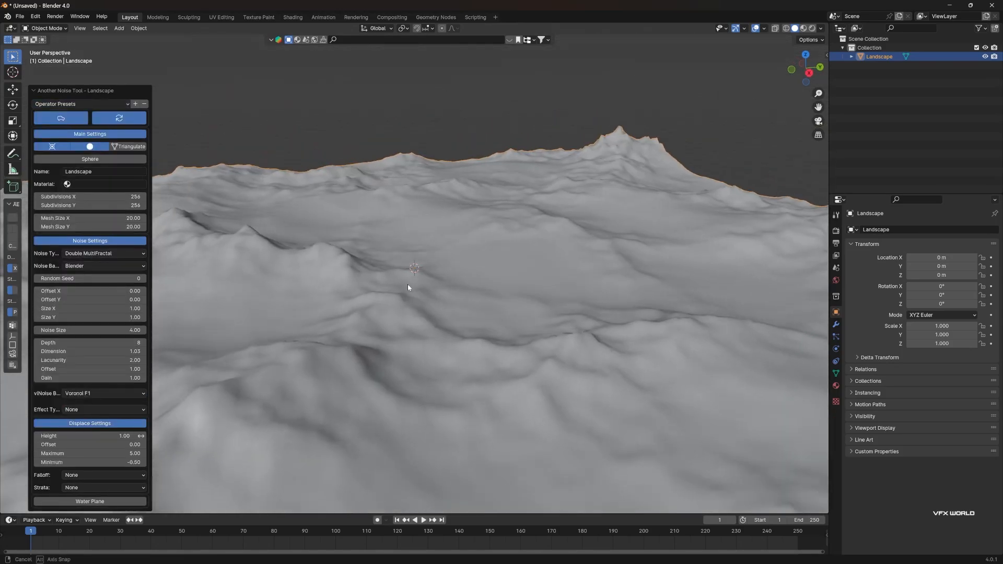
# Set the landscape's subdivisions to 356 in X and 365 in Y
pyautogui.click(94, 196)
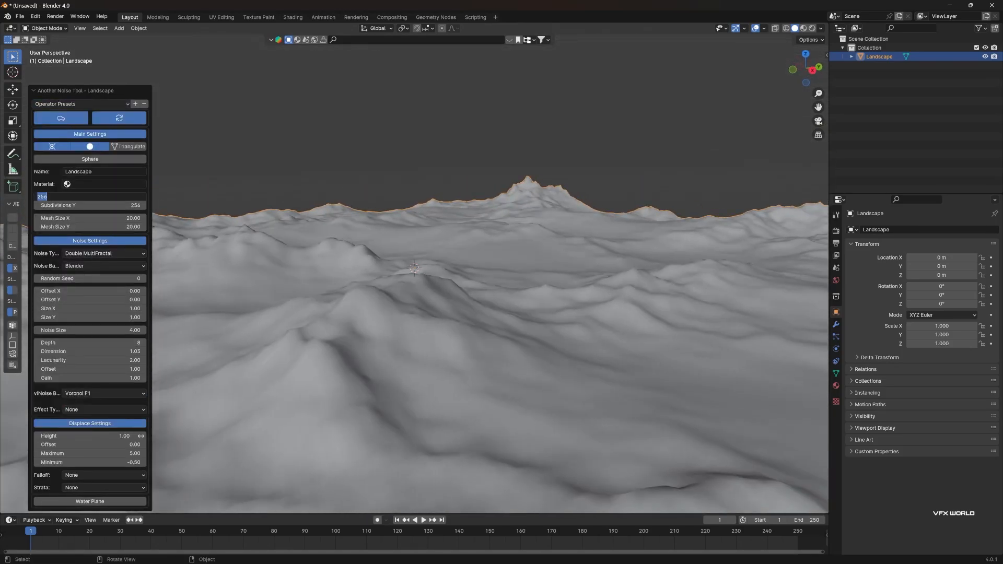
pyautogui.press('Tab')
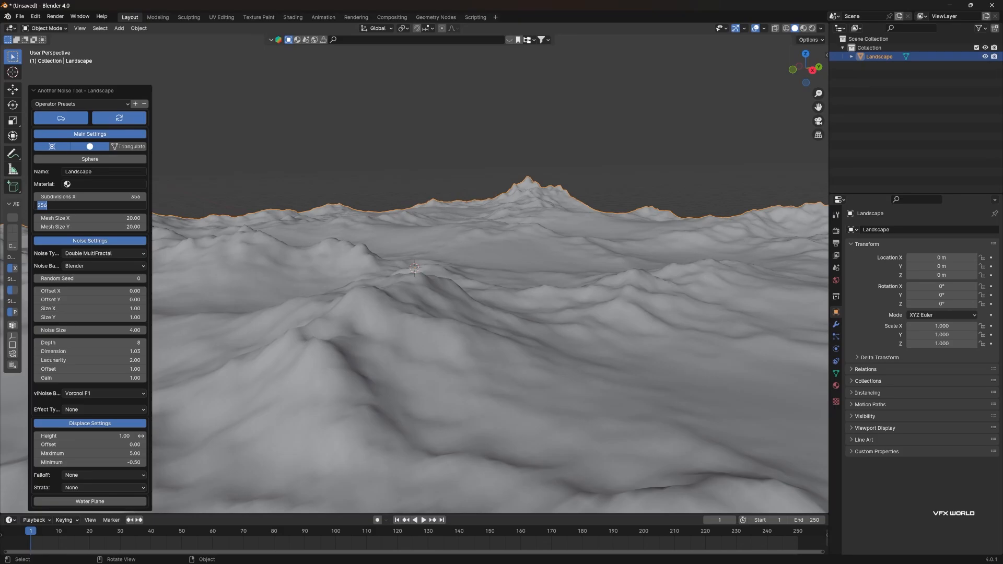
pyautogui.press('Return')
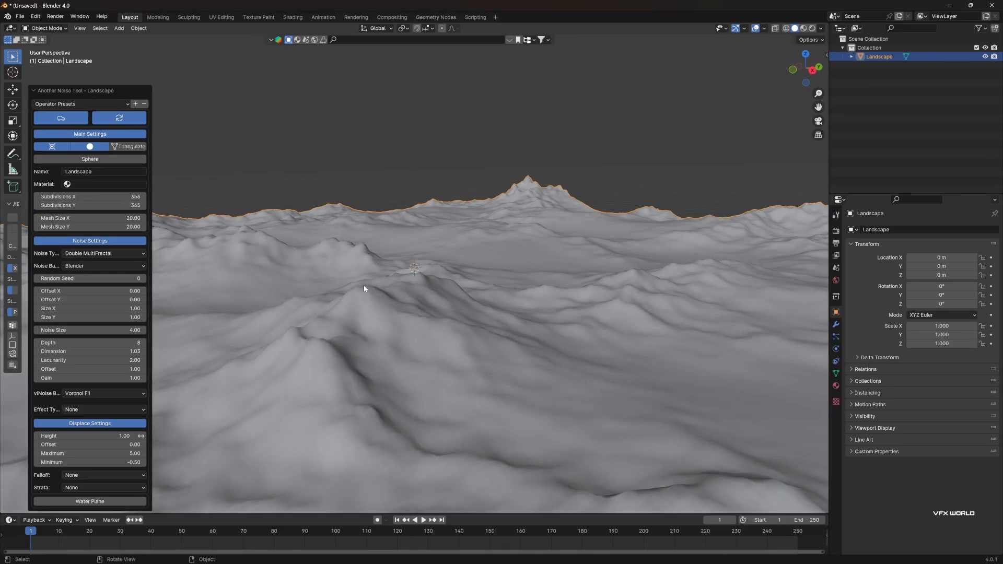
# Flatten the landscape by scaling it along Z to about -0.305, then deselect it
pyautogui.moveTo(363, 284); pyautogui.dragTo(472, 266, button='middle')
pyautogui.press('s')
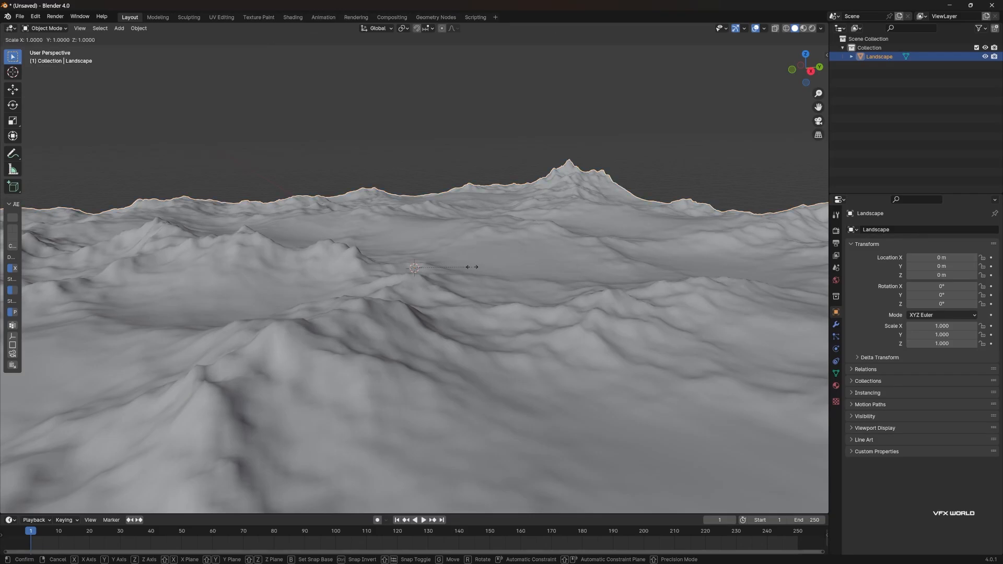
pyautogui.press('z')
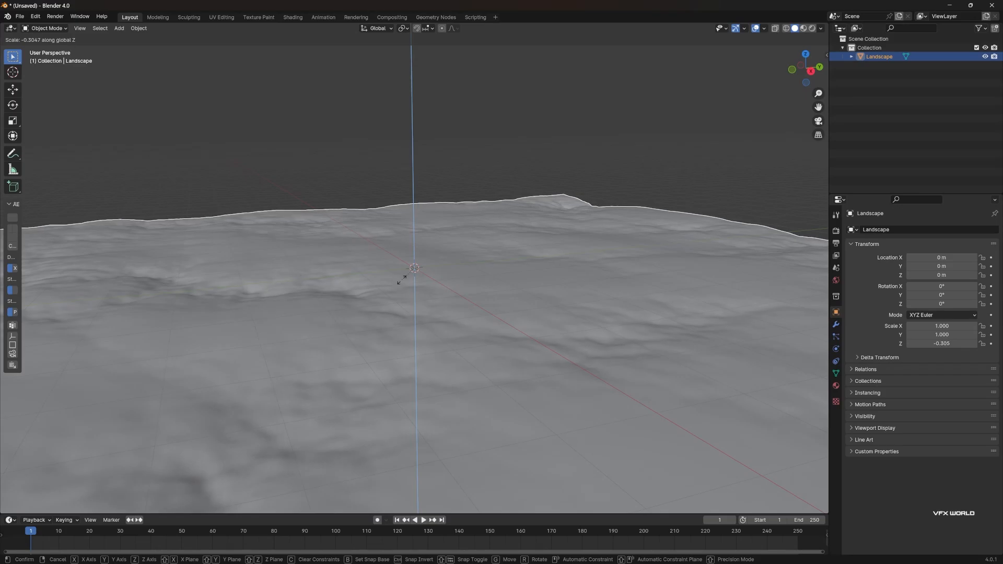
pyautogui.click(403, 280)
pyautogui.moveTo(560, 205); pyautogui.dragTo(498, 269, button='middle')
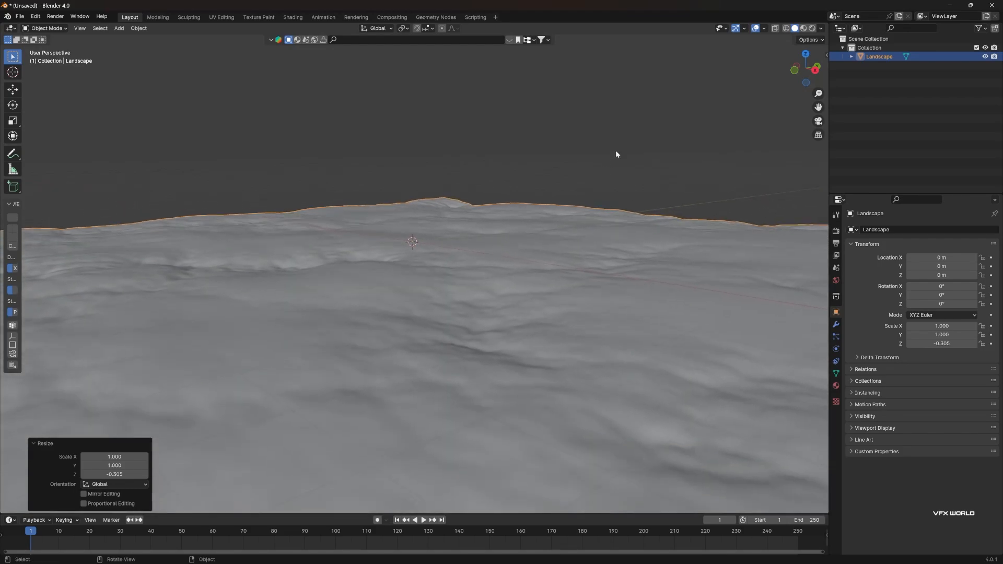
pyautogui.click(616, 151)
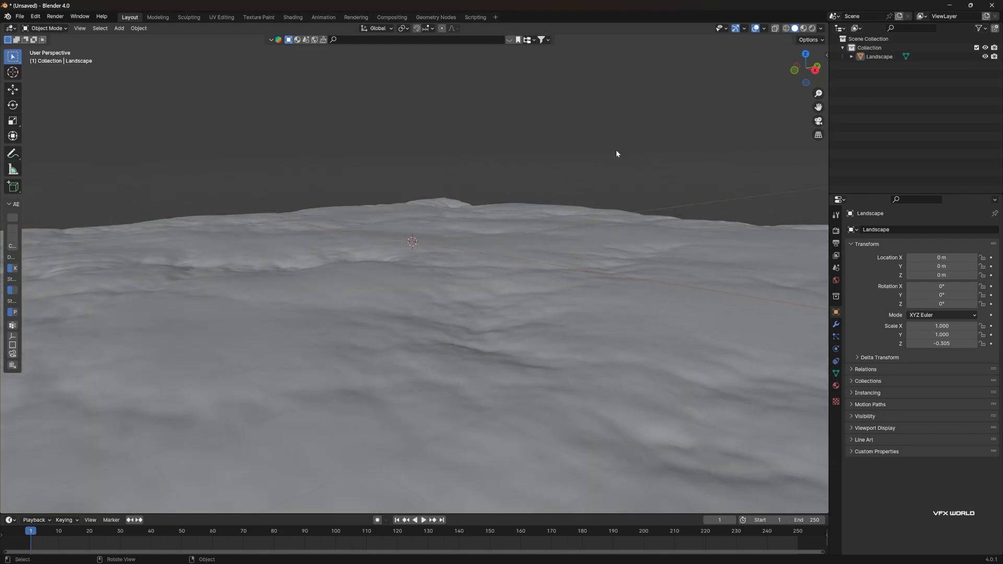
# Import the spaceship model from a glTF 2.0 file
pyautogui.click(15, 17)
pyautogui.moveTo(57, 142)
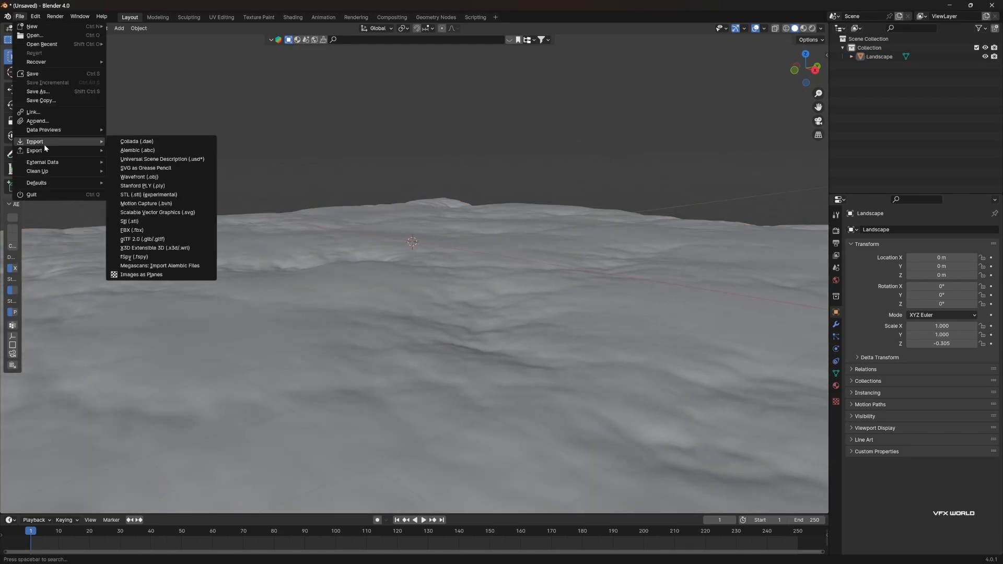
pyautogui.click(151, 242)
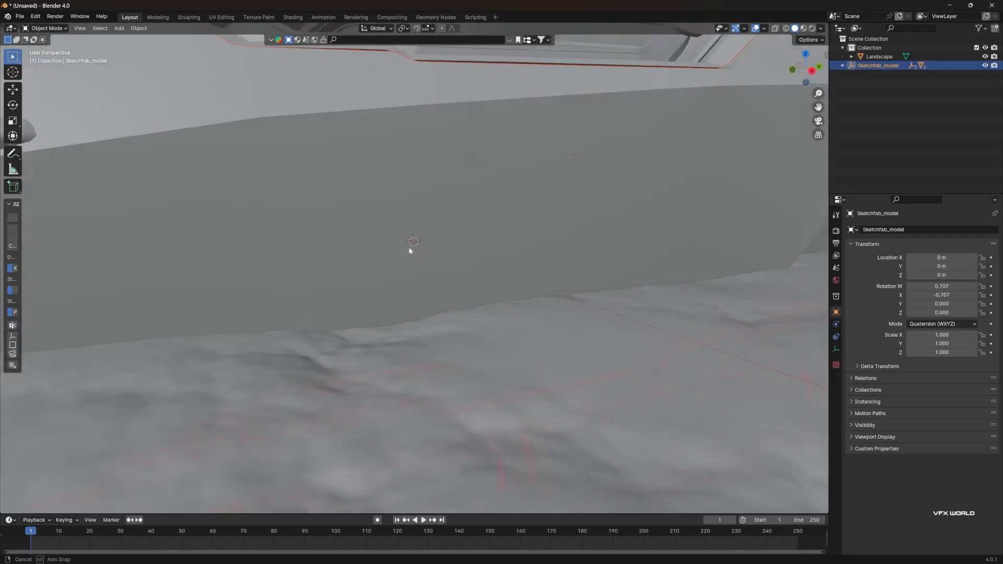
pyautogui.moveTo(409, 250)
pyautogui.mouseDown(button='middle')
pyautogui.moveTo(396, 252)
pyautogui.moveTo(472, 264)
pyautogui.moveTo(412, 256)
pyautogui.moveTo(437, 252)
pyautogui.moveTo(444, 294)
pyautogui.moveTo(471, 259)
pyautogui.moveTo(500, 258)
pyautogui.mouseUp(button='middle')
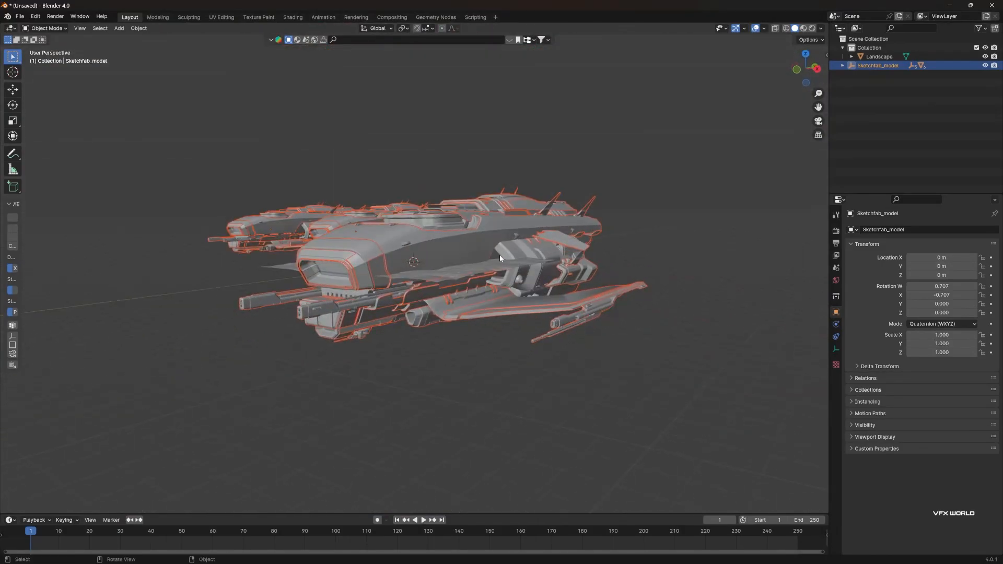
# Scale the landscape by 50 and move it to about X -345 m, Y 311 m, Z -3.8 m beneath the ships
pyautogui.click(506, 266)
pyautogui.press('s')
pyautogui.click(506, 266)
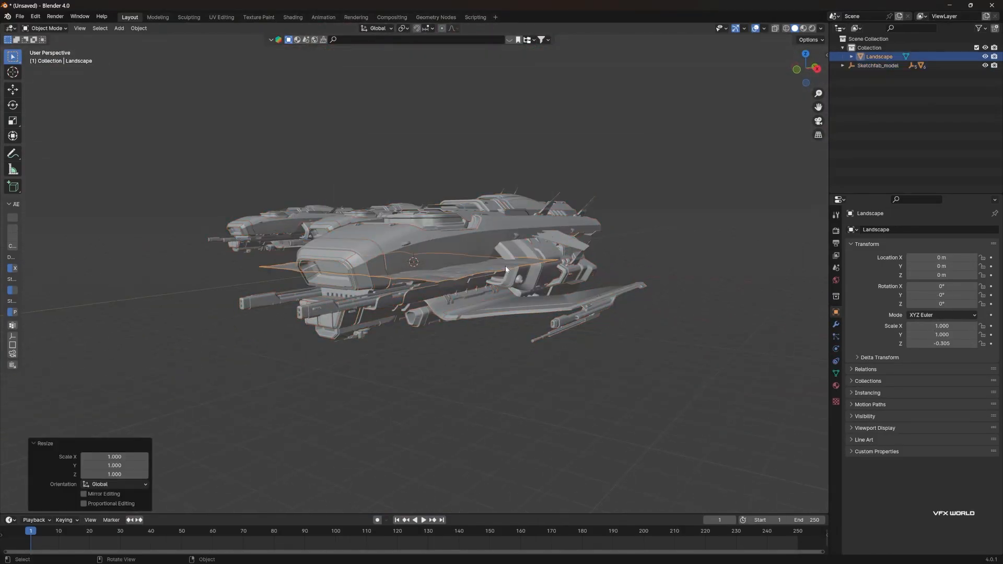
pyautogui.write('s50')
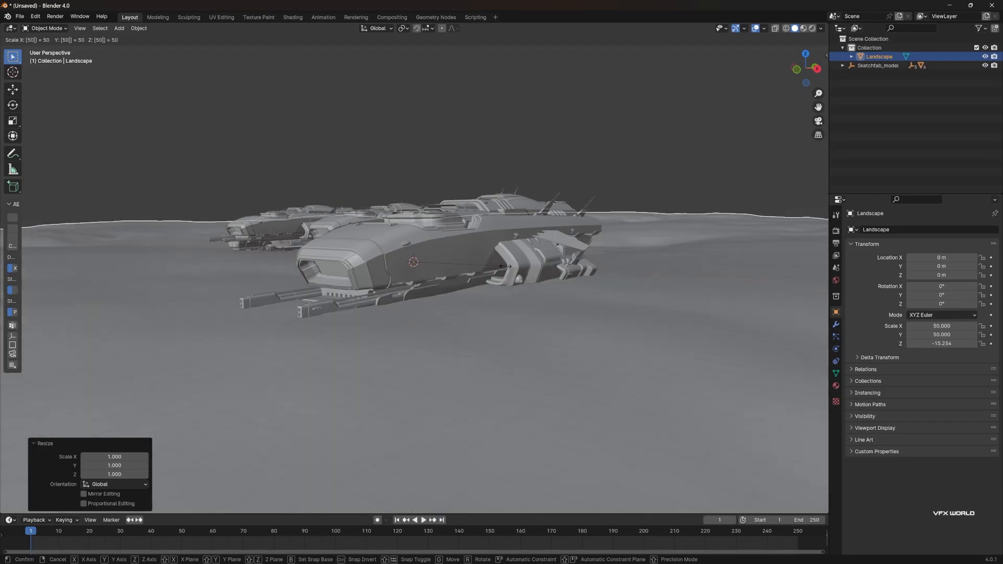
pyautogui.press('Return')
pyautogui.moveTo(445, 312); pyautogui.dragTo(494, 324, button='middle')
pyautogui.scroll(-12, 453, 314)
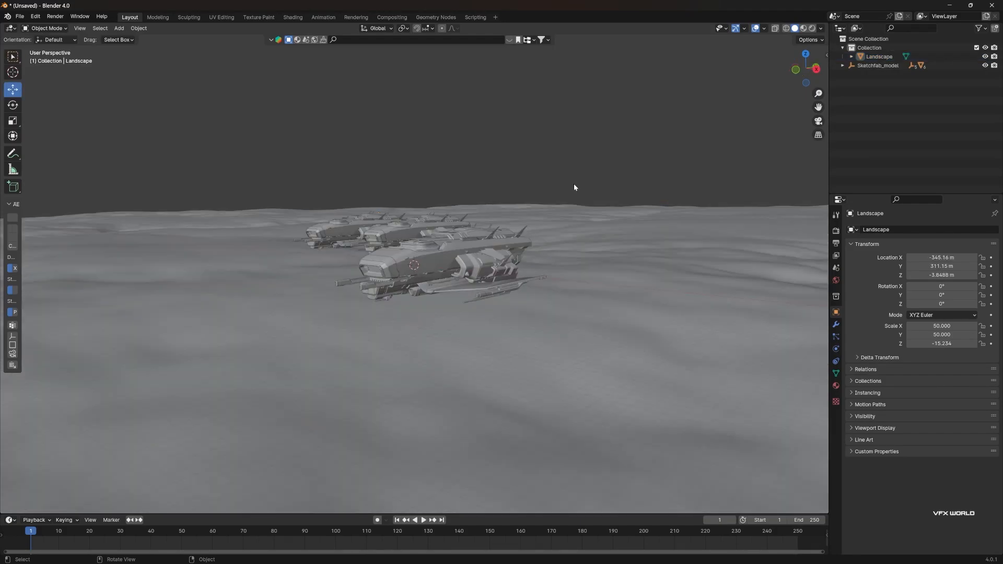
# Add a Dolly Camera Rig and view the scene through its camera
pyautogui.hotkey('shift', 'a')
pyautogui.moveTo(495, 387)
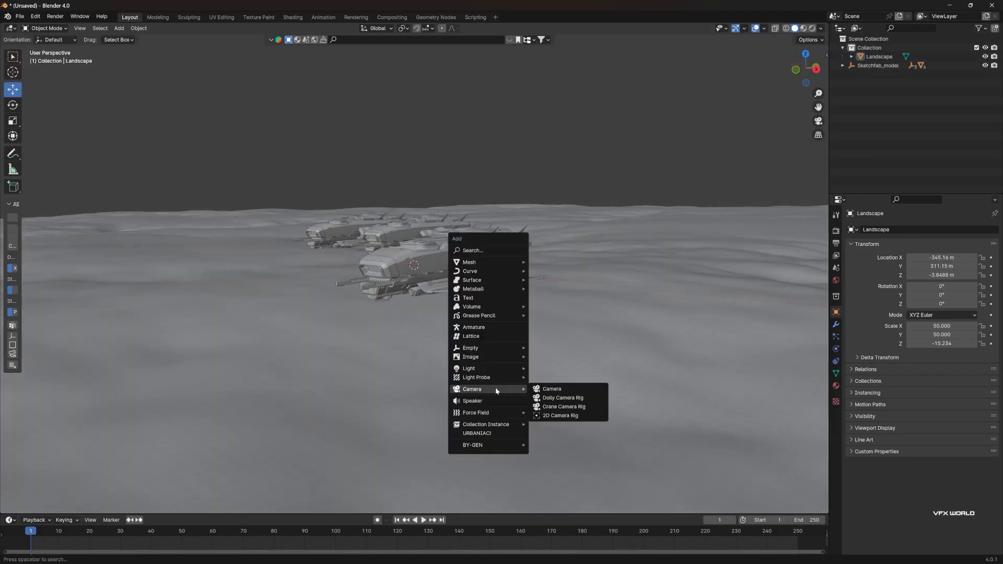
pyautogui.click(555, 398)
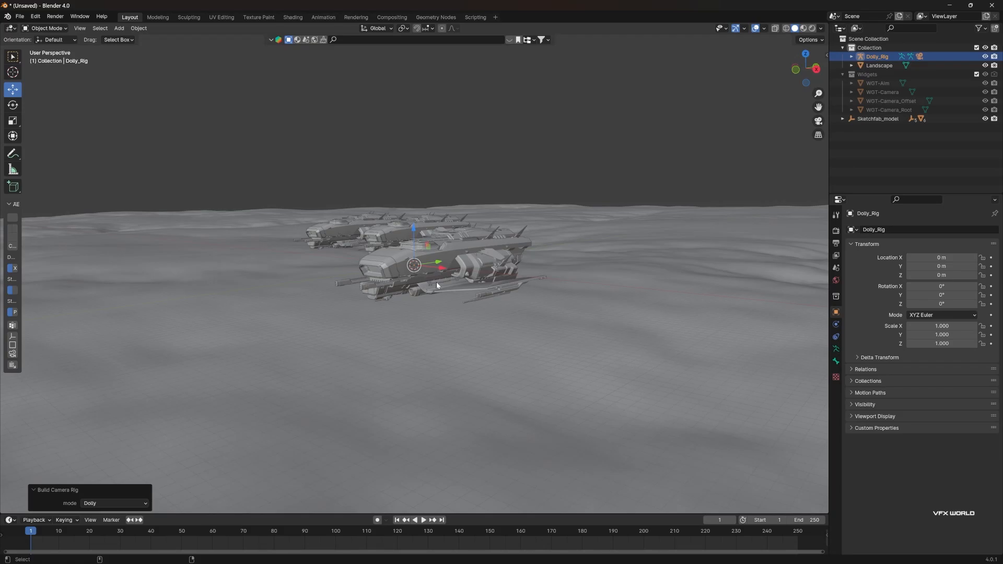
pyautogui.press('KP_0')
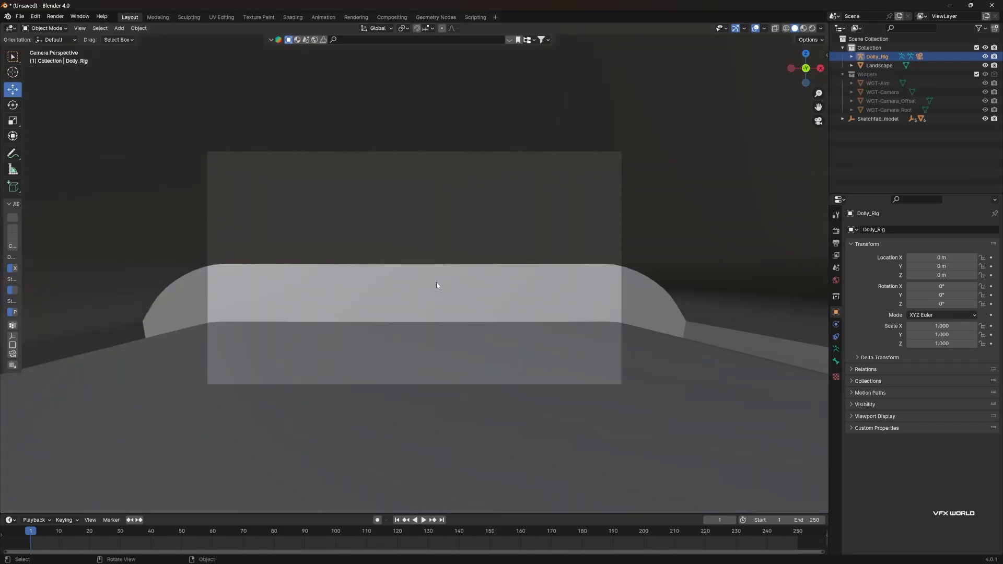
# Move the dolly rig in front of the nearest ship, to about X 24.2 m and Y -39.8 m
pyautogui.moveTo(437, 282); pyautogui.dragTo(364, 264, button='middle')
pyautogui.scroll(-10, 462, 298)
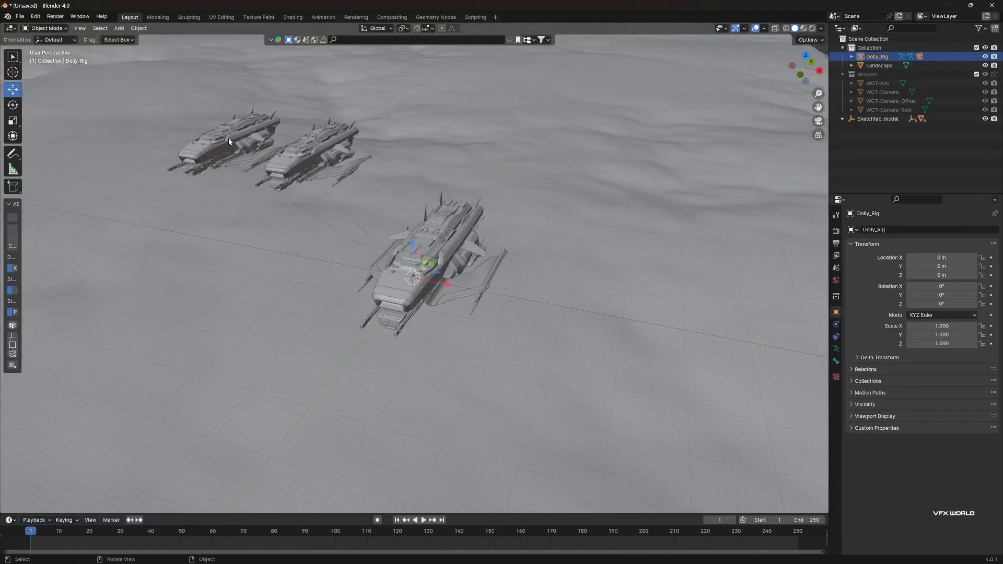
pyautogui.click(55, 30)
pyautogui.moveTo(431, 285); pyautogui.dragTo(522, 320)
pyautogui.moveTo(523, 320); pyautogui.dragTo(485, 395)
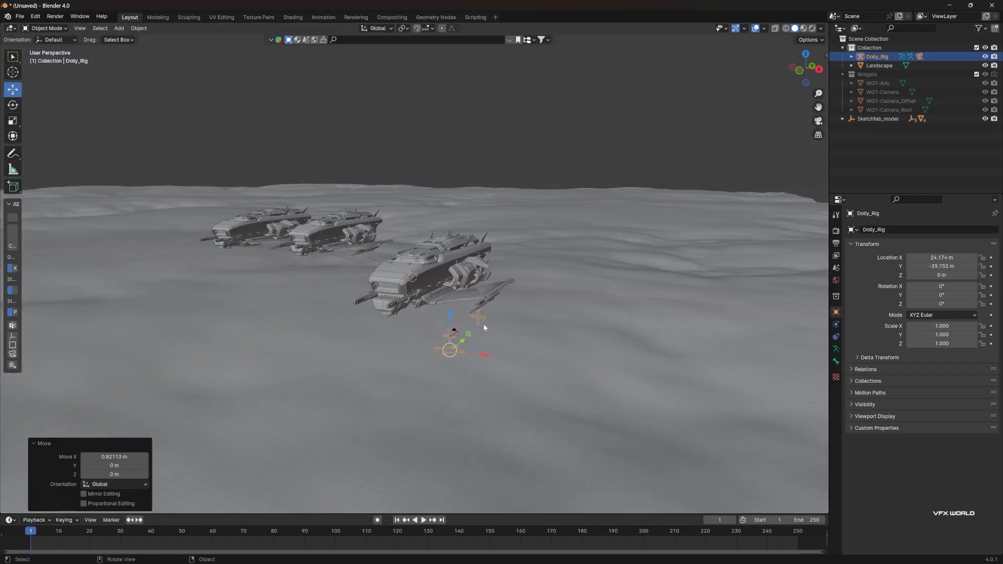
# Put the dolly rig in Pose Mode and move its Aim bone onto the nearest spaceship
pyautogui.moveTo(484, 328); pyautogui.dragTo(539, 343, button='middle')
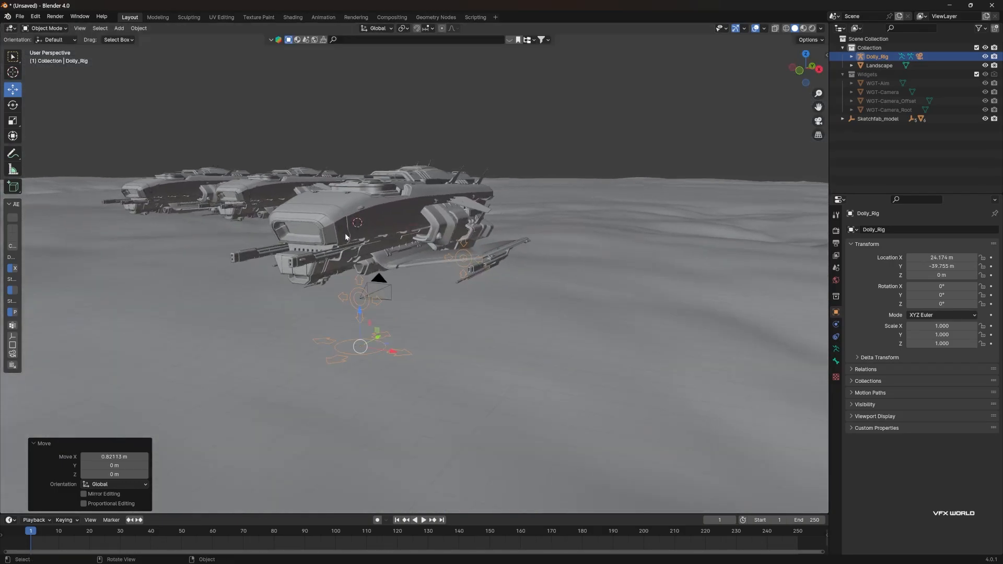
pyautogui.moveTo(345, 233); pyautogui.dragTo(386, 259, button='middle')
pyautogui.scroll(-4, 387, 260)
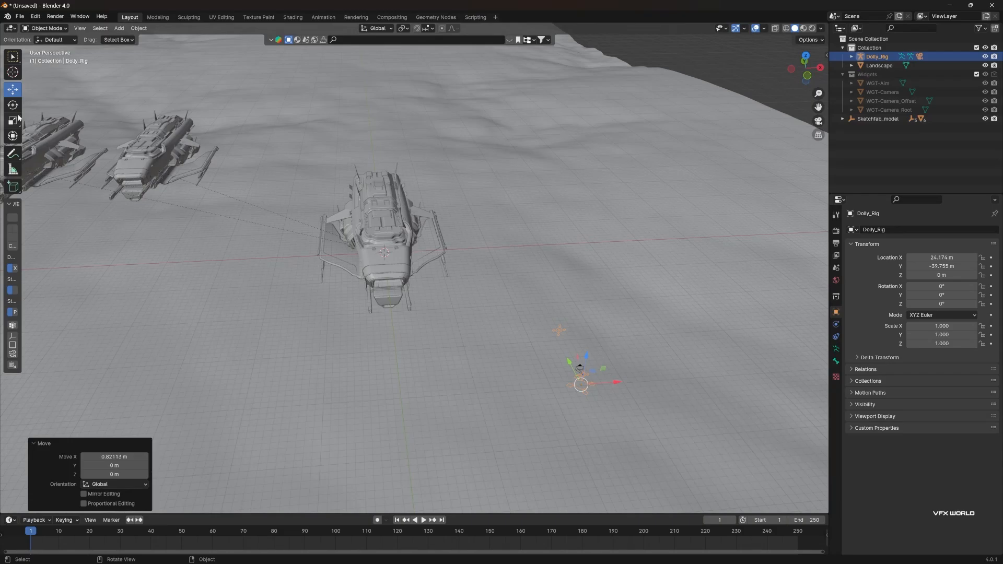
pyautogui.click(57, 29)
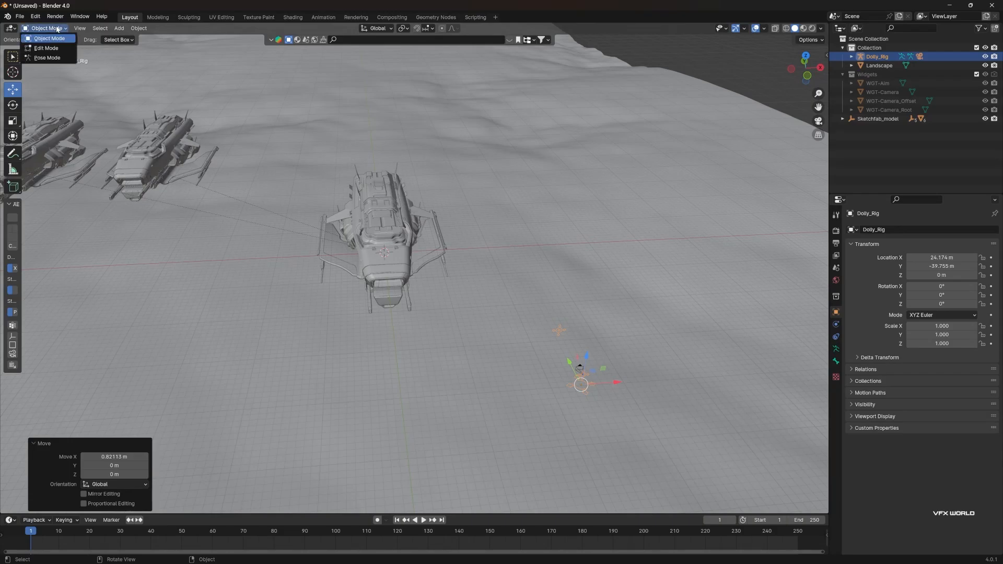
pyautogui.click(52, 57)
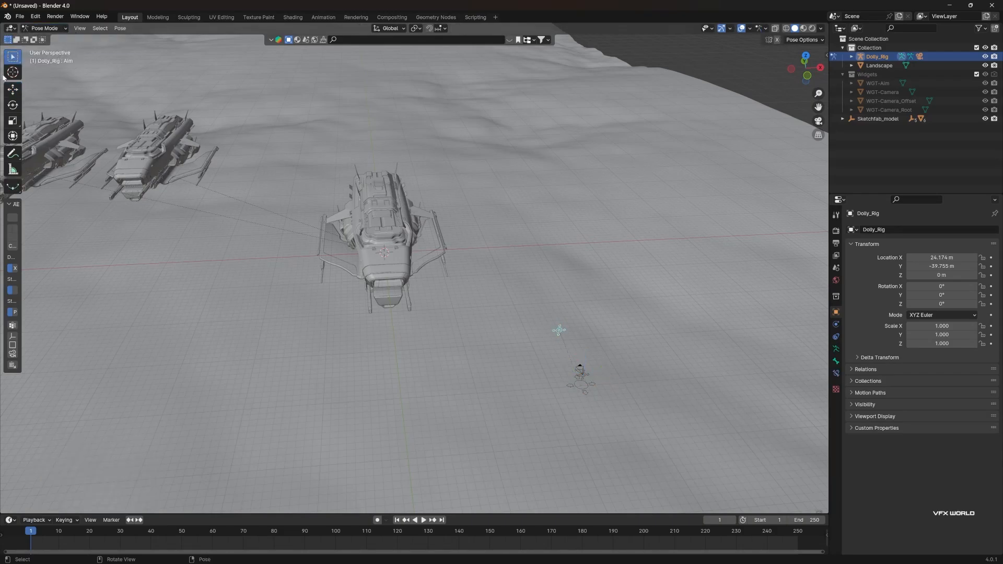
pyautogui.click(12, 95)
pyautogui.moveTo(592, 330); pyautogui.dragTo(594, 330)
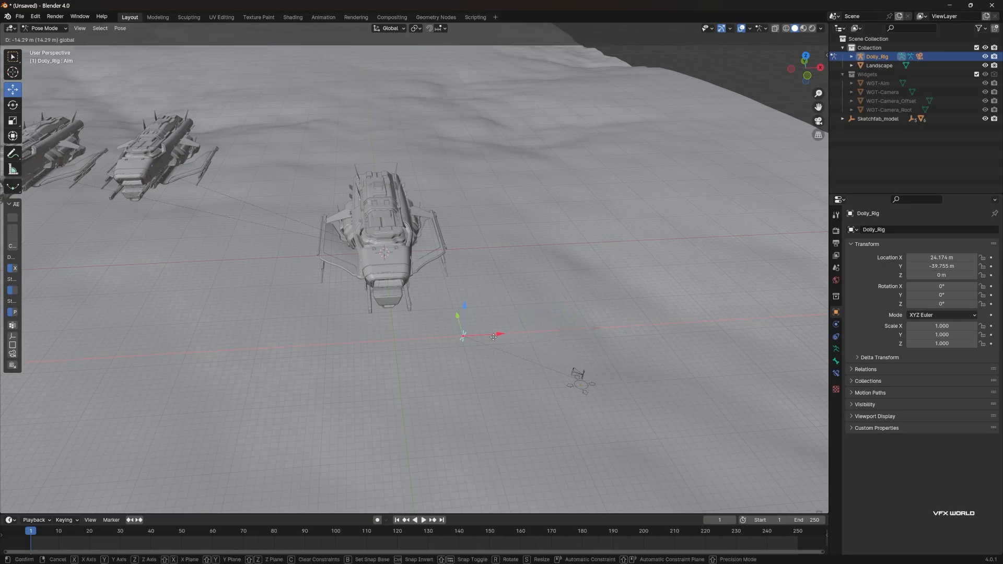
pyautogui.moveTo(493, 337); pyautogui.dragTo(406, 259)
pyautogui.moveTo(475, 308); pyautogui.dragTo(467, 288, button='middle')
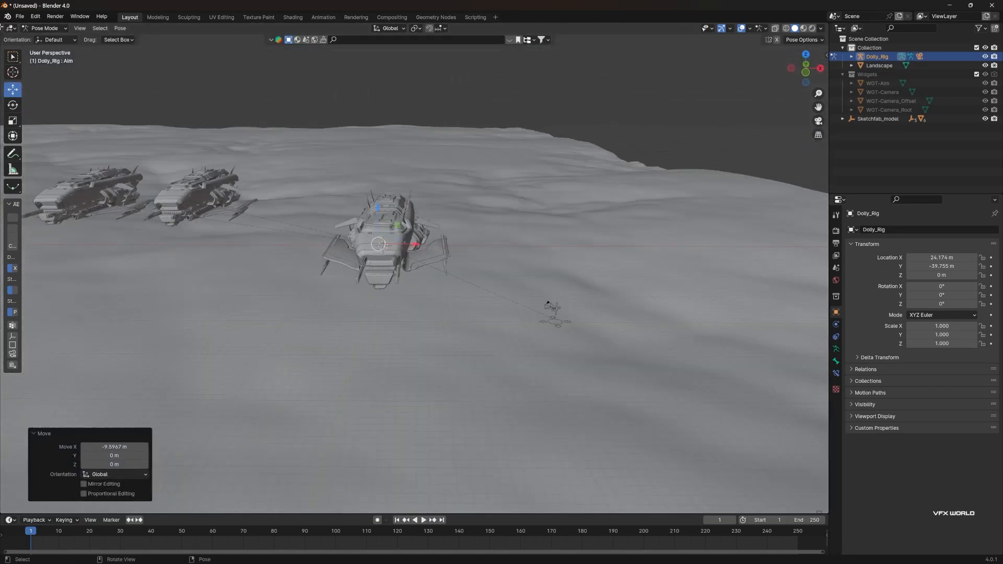
# Split the 3D viewport into two side-by-side views and show the camera view in one of them
pyautogui.moveTo(2, 27); pyautogui.dragTo(401, 108)
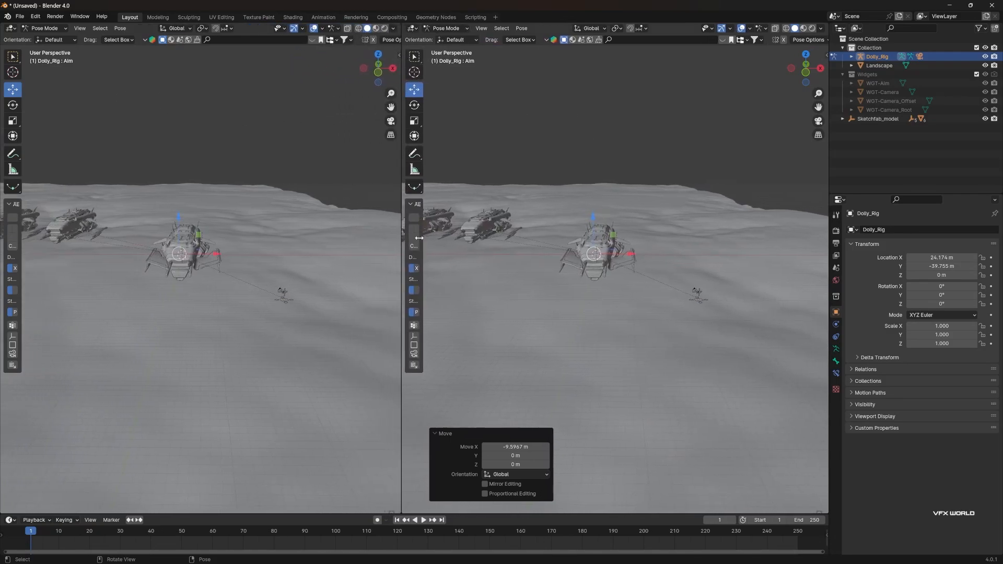
pyautogui.moveTo(180, 264)
pyautogui.mouseDown(button='middle')
pyautogui.moveTo(213, 271)
pyautogui.moveTo(197, 261)
pyautogui.mouseUp(button='middle')
pyautogui.moveTo(725, 151); pyautogui.dragTo(744, 165, button='middle')
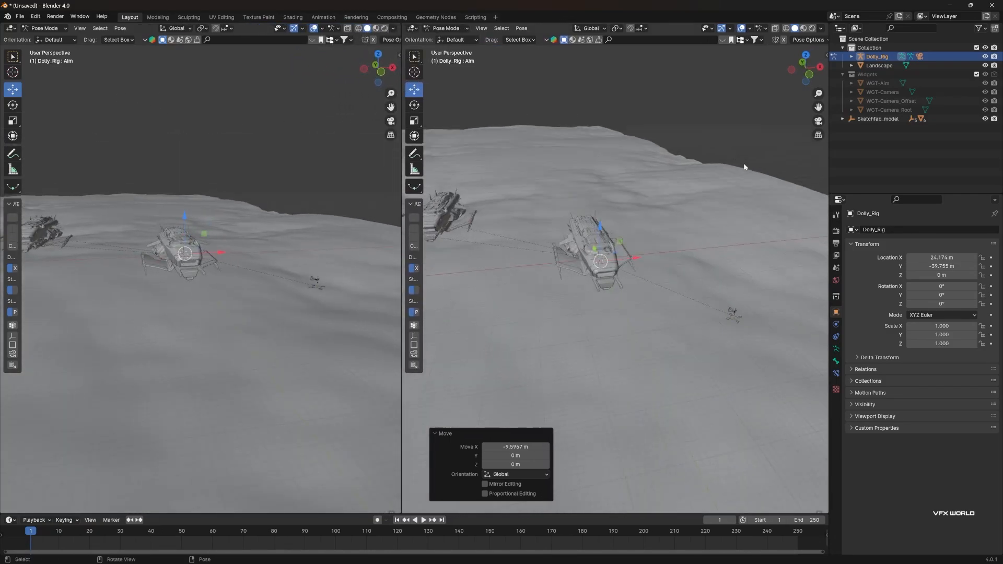
pyautogui.click(818, 120)
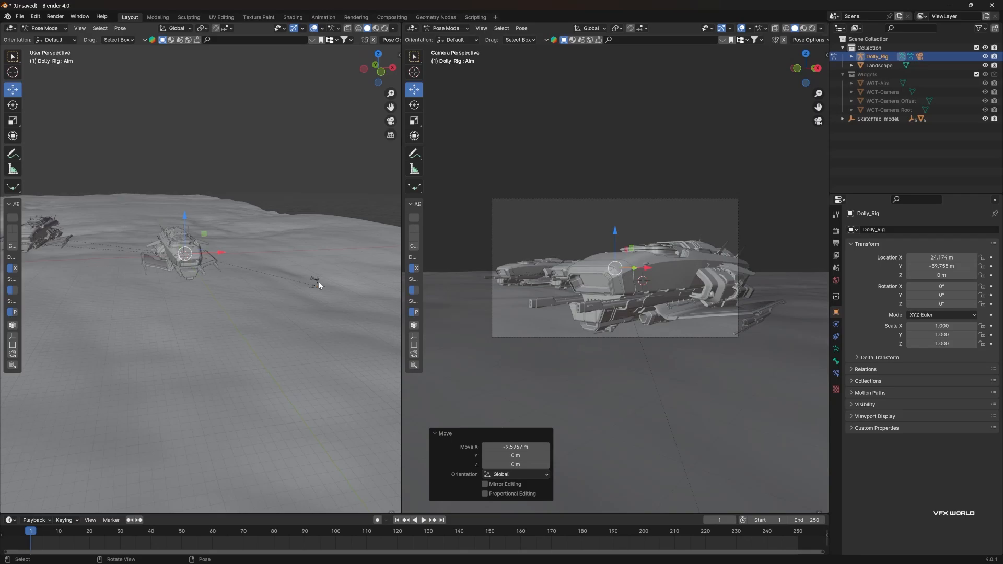
# Zoom in on the dolly rig and move its Camera bone about -0.1 m along X
pyautogui.click(319, 282)
pyautogui.press('KP_Decimal')
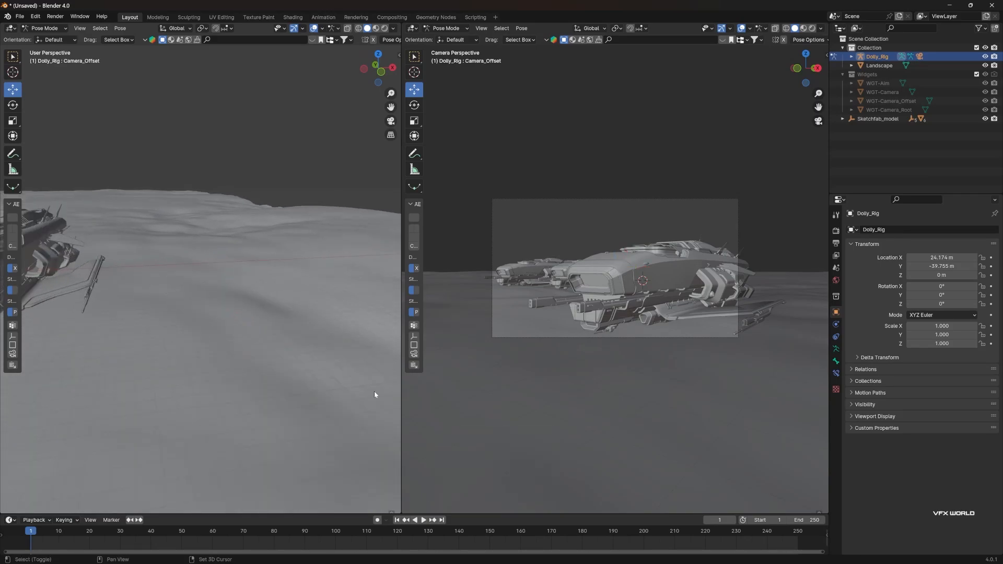
pyautogui.keyDown('shift'); pyautogui.moveTo(374, 392); pyautogui.dragTo(356, 343, button='middle'); pyautogui.keyUp('shift')
pyautogui.click(271, 326)
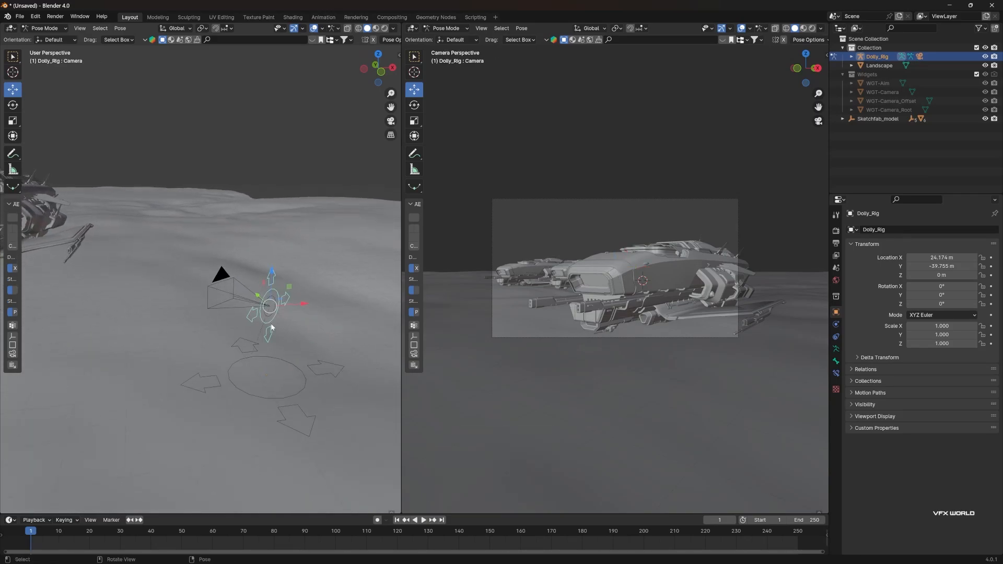
pyautogui.moveTo(293, 303); pyautogui.dragTo(286, 249)
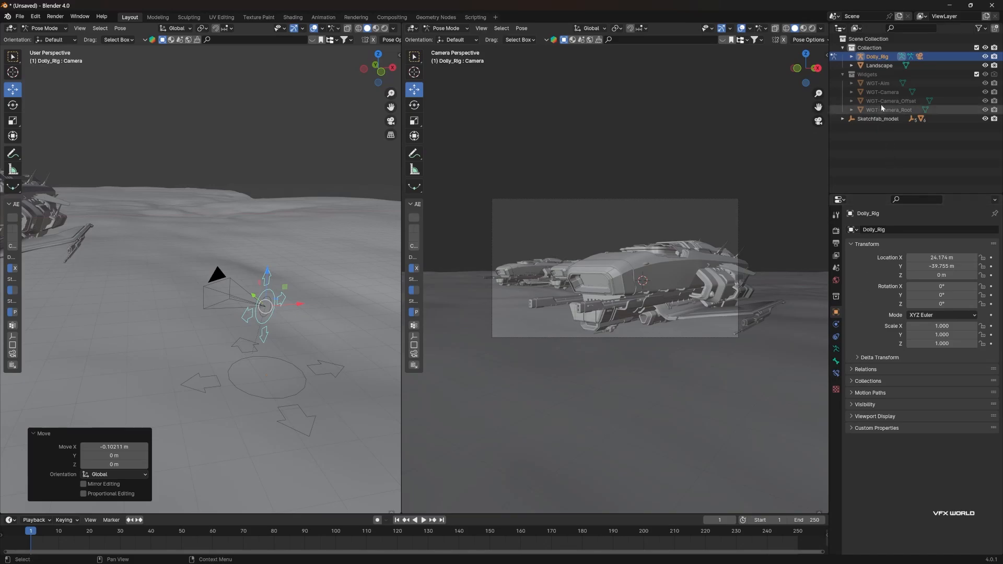
# Select Dolly_Camera inside the dolly rig, delete the driver on its focal length and set the focal length to 80 mm
pyautogui.click(851, 56)
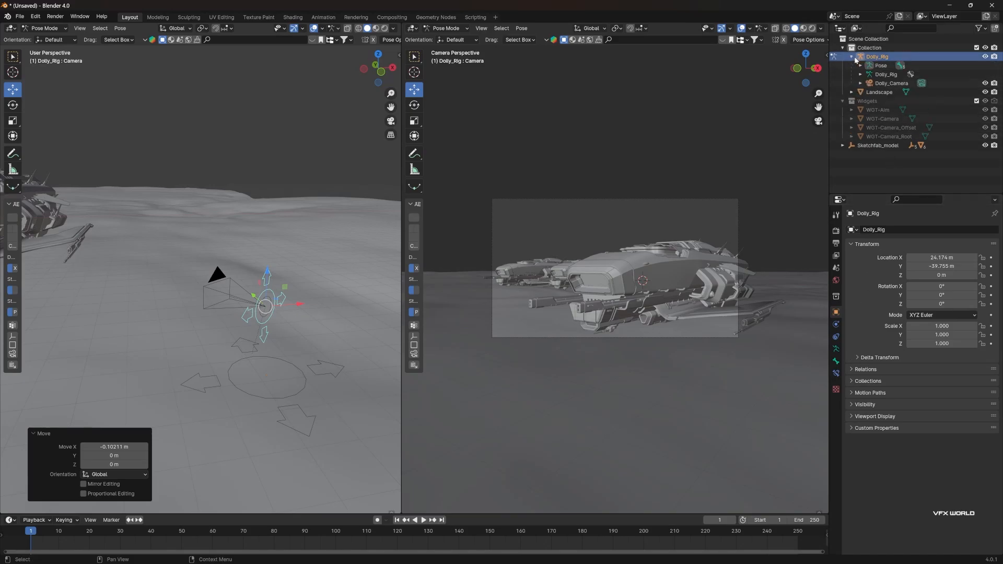
pyautogui.click(878, 84)
pyautogui.click(860, 83)
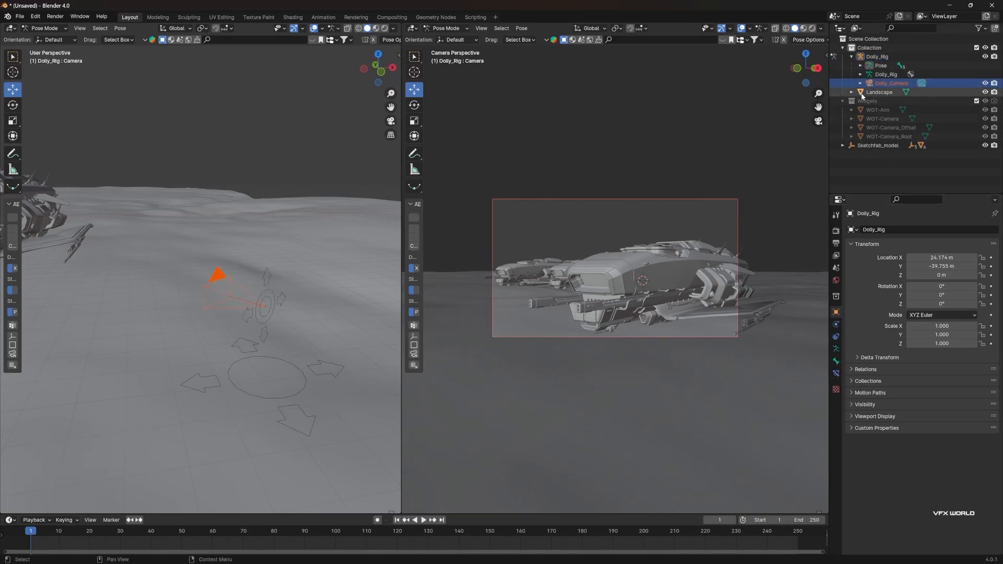
pyautogui.click(899, 92)
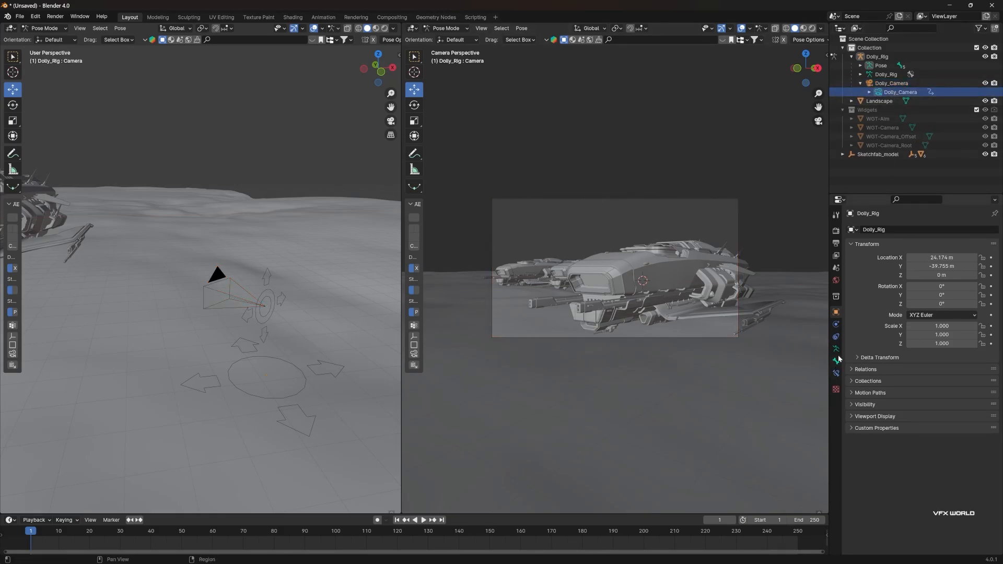
pyautogui.click(891, 83)
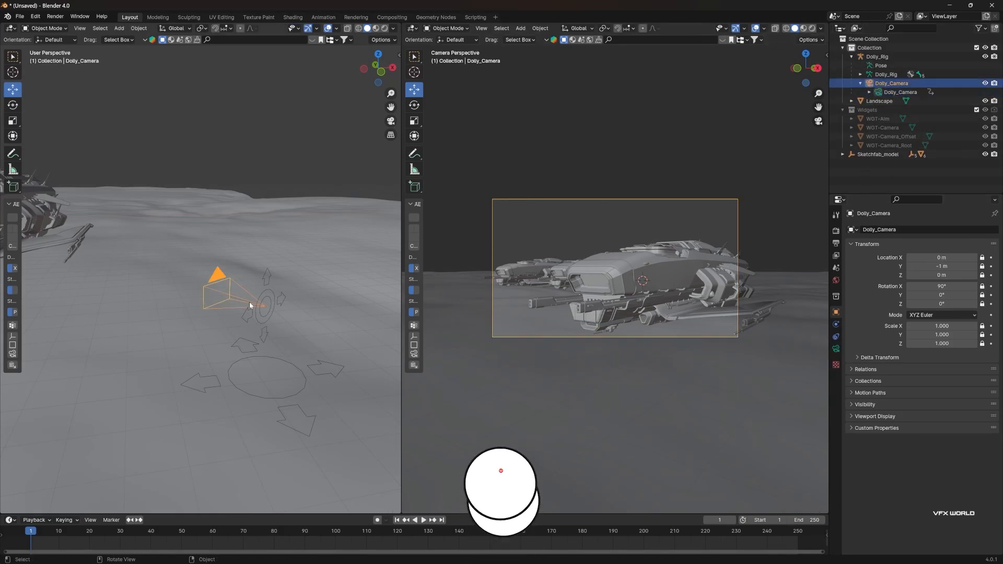
pyautogui.click(836, 349)
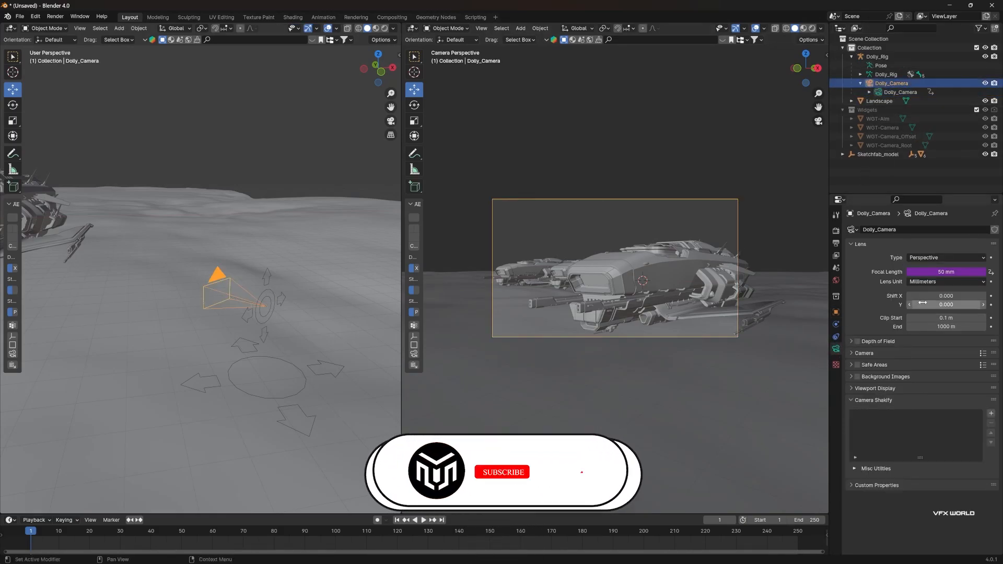
pyautogui.rightClick(943, 271)
pyautogui.click(899, 271)
pyautogui.click(944, 271)
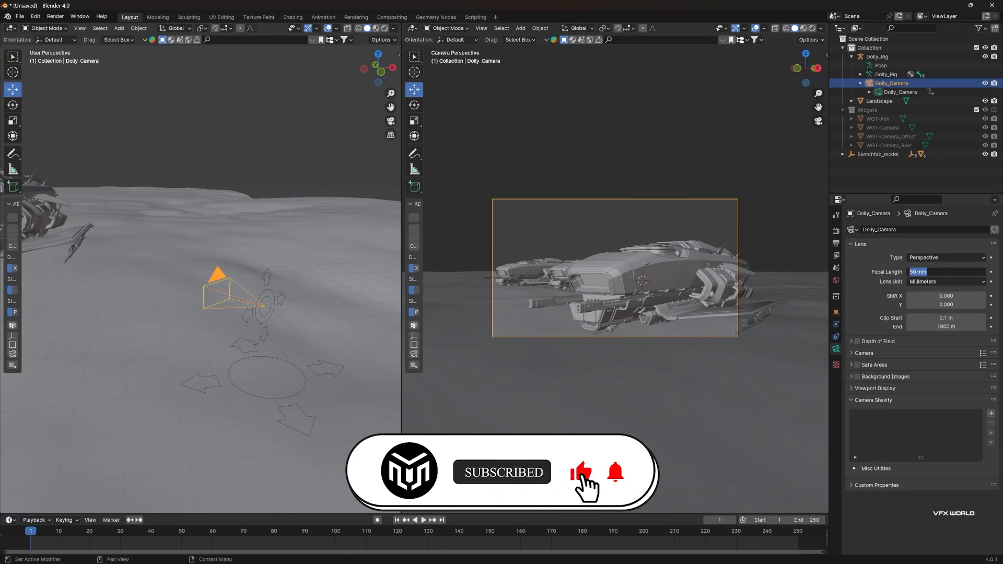
pyautogui.write('80')
pyautogui.press('Return')
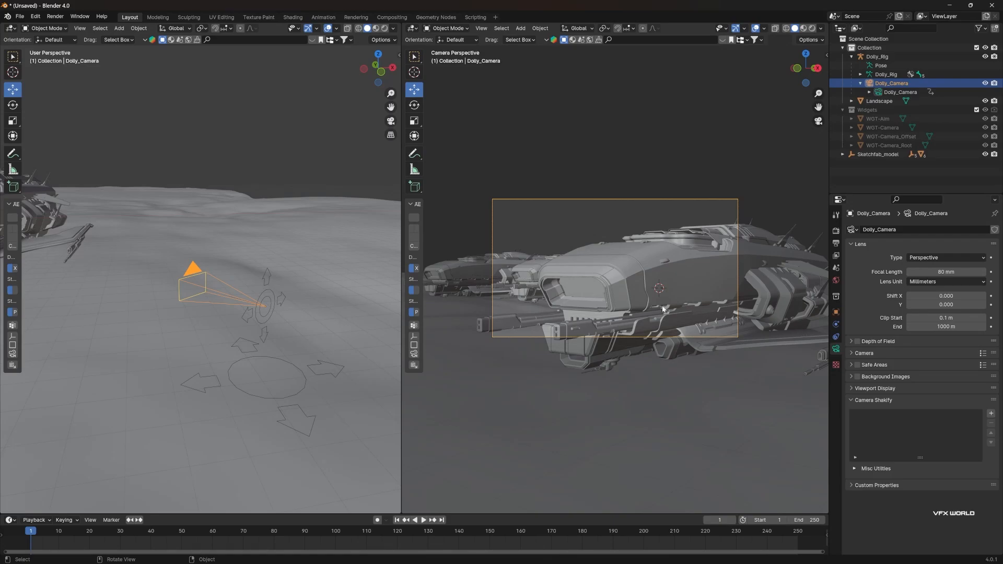
# Set the transform orientation to Local and move the rig's Camera bone about -57 m along its local Y axis, away from the ships
pyautogui.click(263, 306)
pyautogui.click(263, 306)
pyautogui.click(256, 321)
pyautogui.moveTo(256, 324); pyautogui.dragTo(249, 351, button='middle')
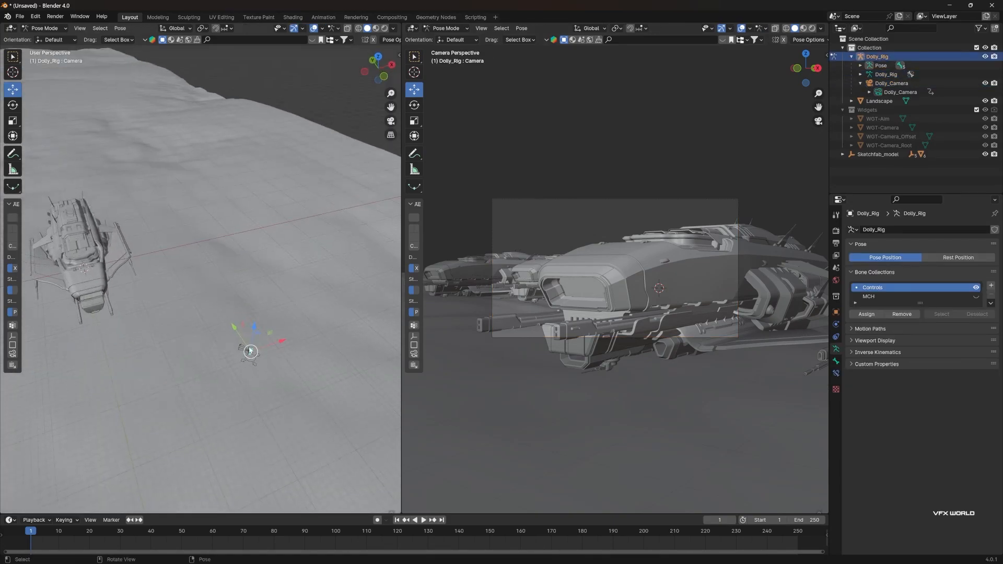
pyautogui.click(176, 29)
pyautogui.click(177, 65)
pyautogui.moveTo(228, 343); pyautogui.dragTo(340, 437)
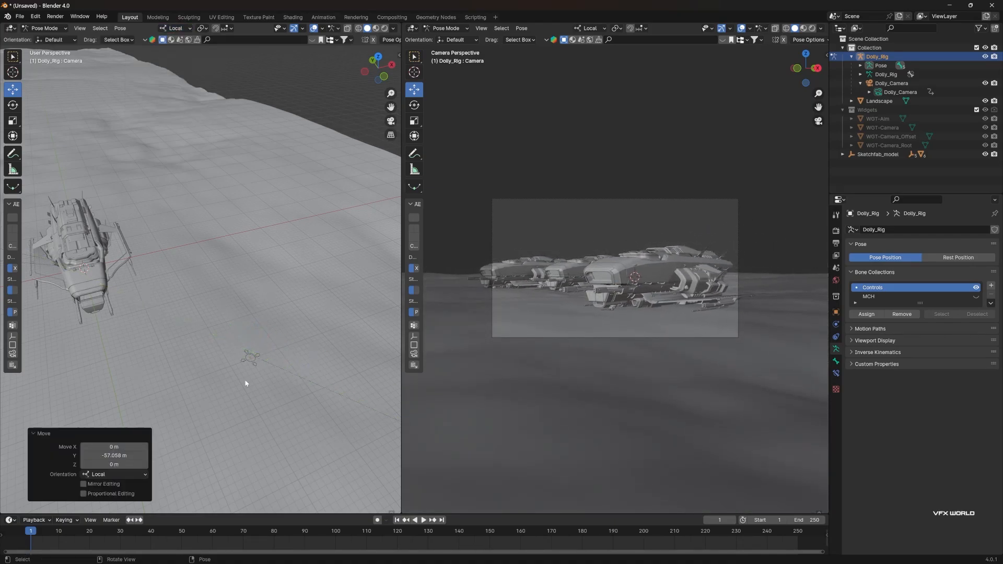
# Move the Camera bone about 33.1 m along its local X axis and raise it slightly along its local Z axis
pyautogui.moveTo(255, 356); pyautogui.dragTo(223, 347, button='middle')
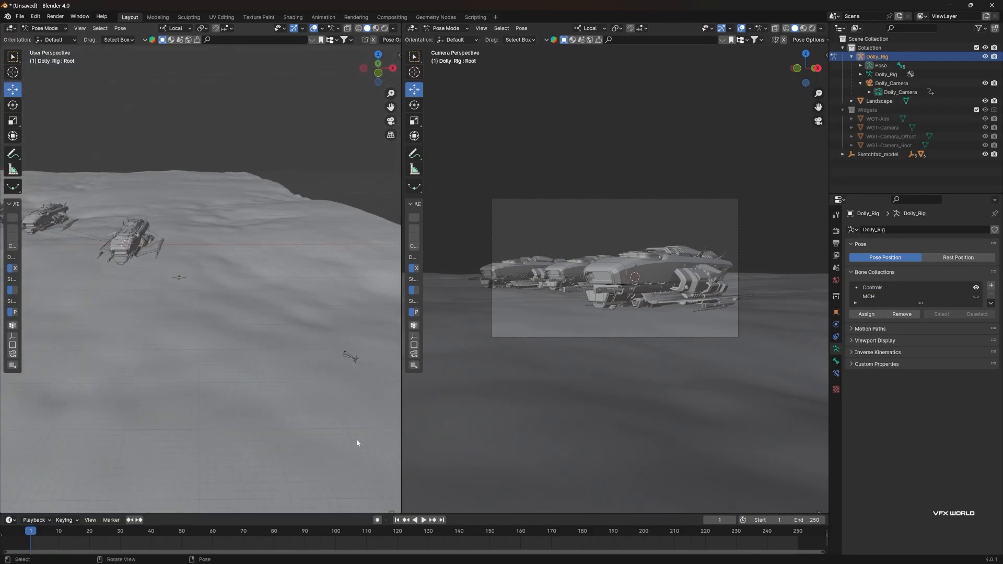
pyautogui.scroll(2, 352, 369)
pyautogui.keyDown('shift'); pyautogui.moveTo(353, 369); pyautogui.dragTo(246, 303, button='middle'); pyautogui.keyUp('shift')
pyautogui.scroll(-2, 246, 303)
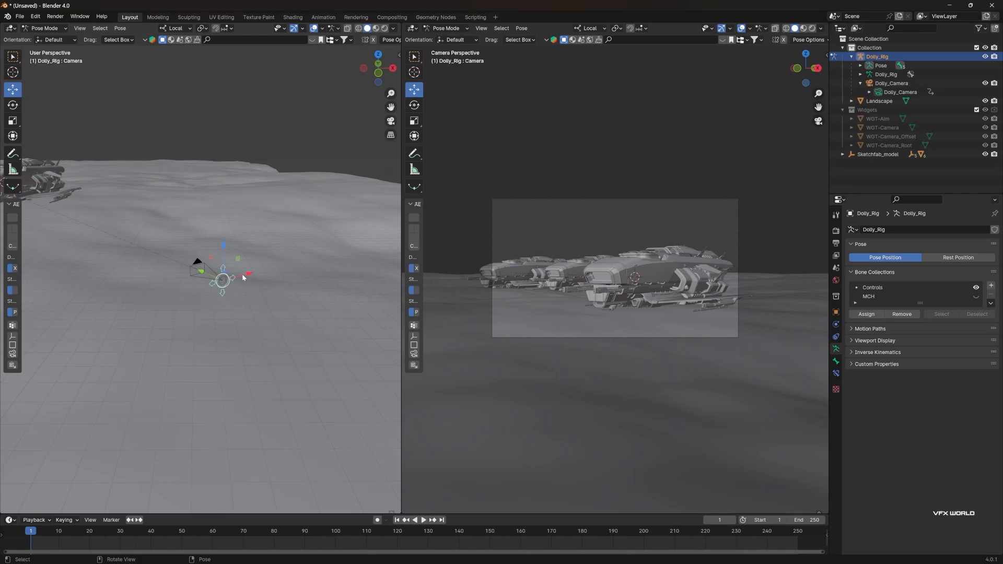
pyautogui.moveTo(243, 278); pyautogui.dragTo(35, 145)
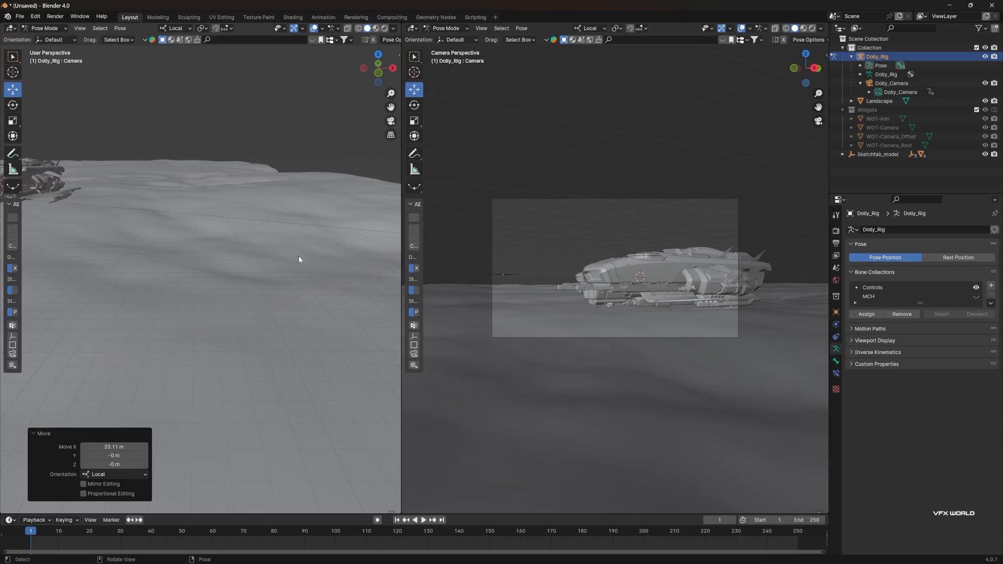
pyautogui.scroll(-4, 300, 259)
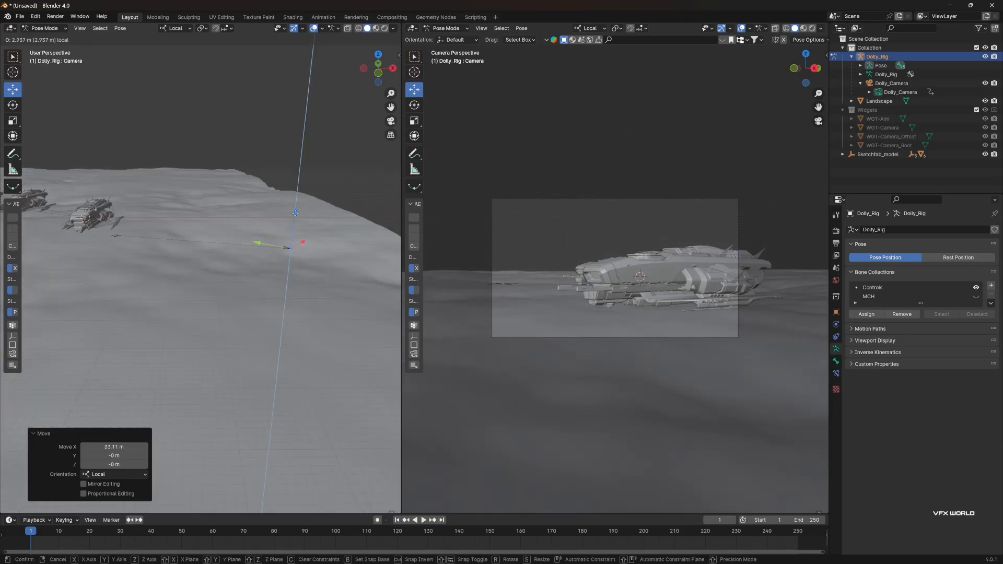
# Keyframe the Camera bone's location, rotation, scale and custom properties at frame 1, and at frame 250 after moving it sideways and about 3.9 m up
pyautogui.press('i')
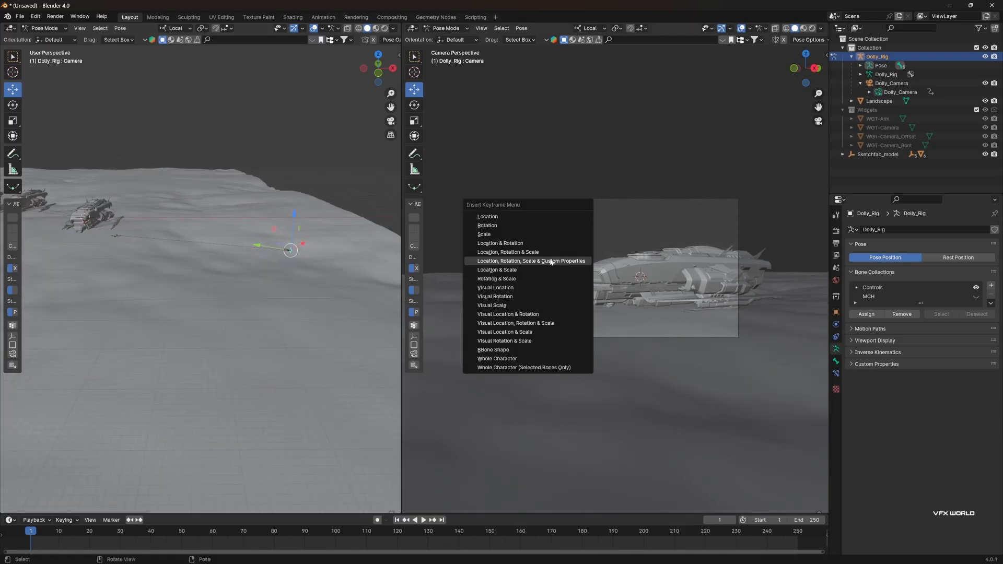
pyautogui.click(552, 261)
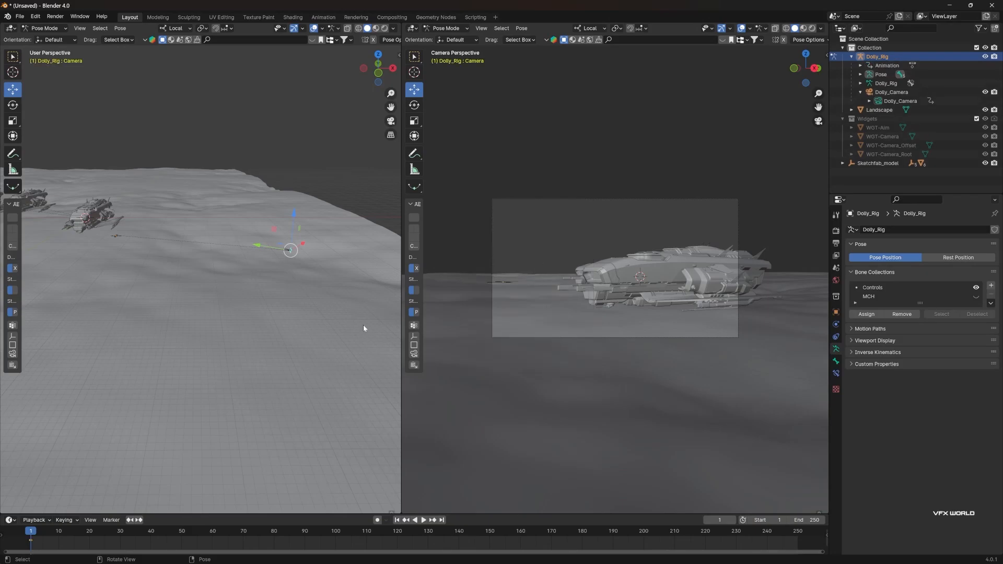
pyautogui.click(441, 521)
pyautogui.moveTo(303, 244); pyautogui.dragTo(259, 220)
pyautogui.press('i')
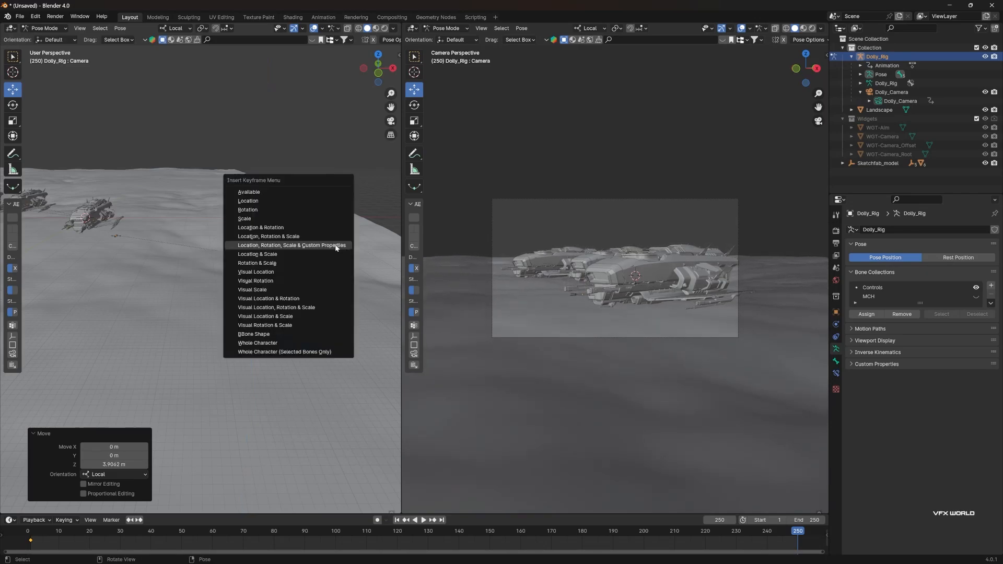
pyautogui.press('i')
pyautogui.click(247, 233)
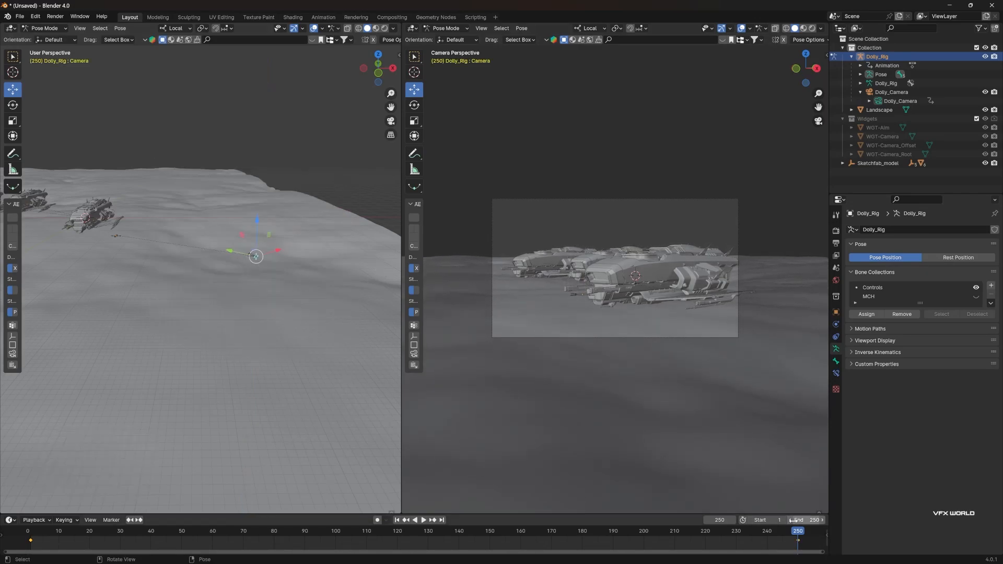
# Set the Camera bone's keyframe interpolation to Linear and preview the camera move, stopping at frame 225
pyautogui.rightClick(799, 542)
pyautogui.moveTo(790, 499)
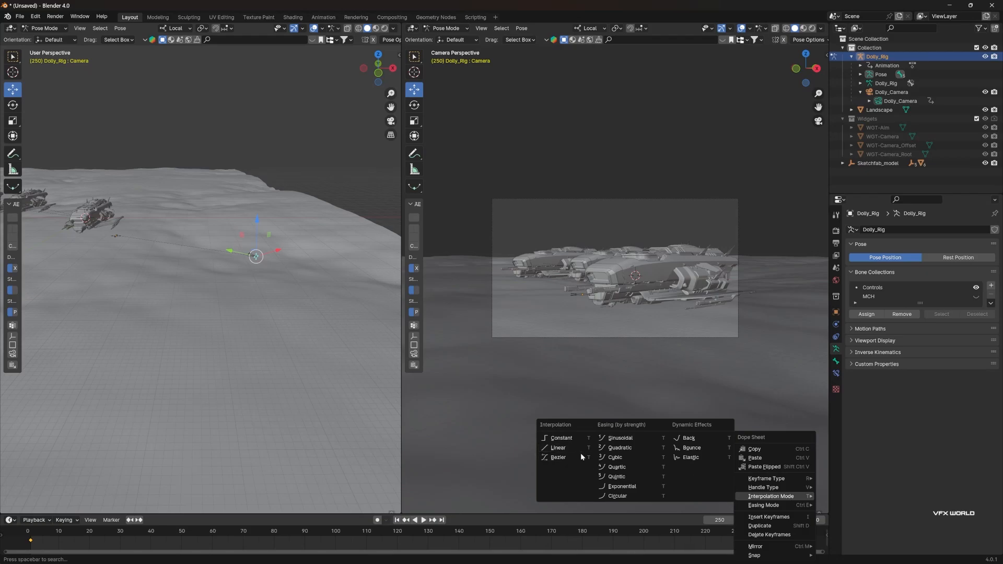
pyautogui.click(558, 448)
pyautogui.click(422, 521)
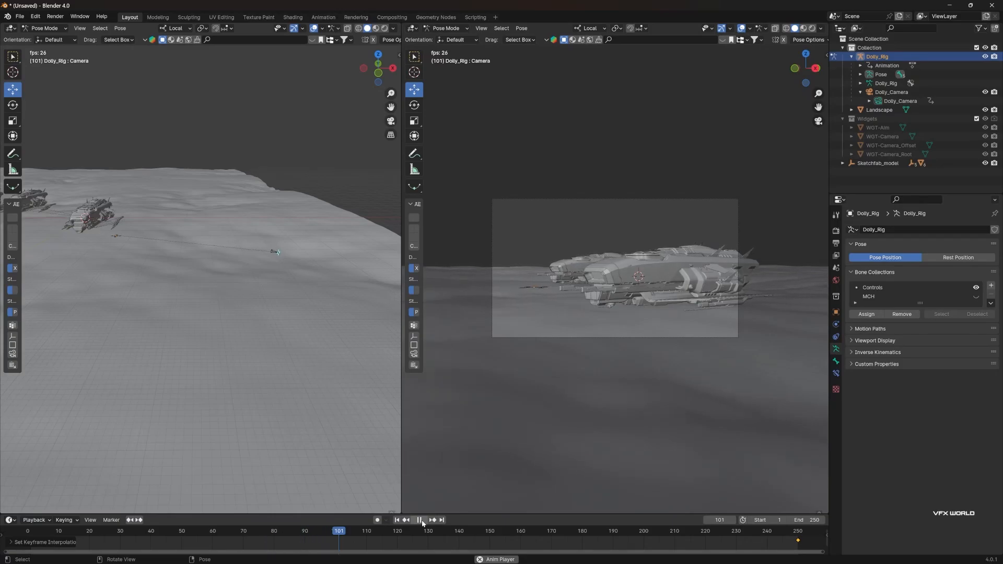
pyautogui.click(419, 520)
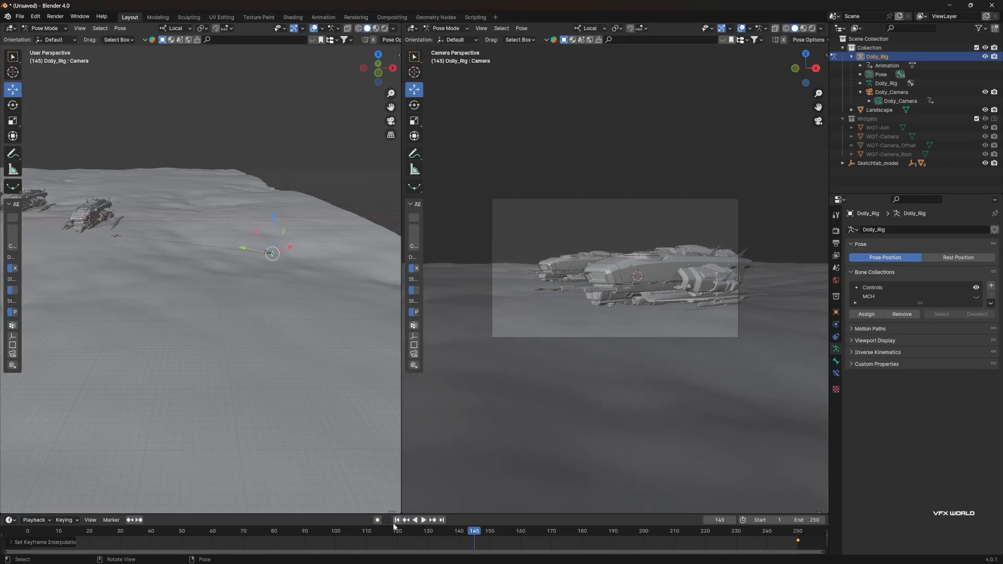
pyautogui.click(398, 520)
pyautogui.scroll(2, 590, 308)
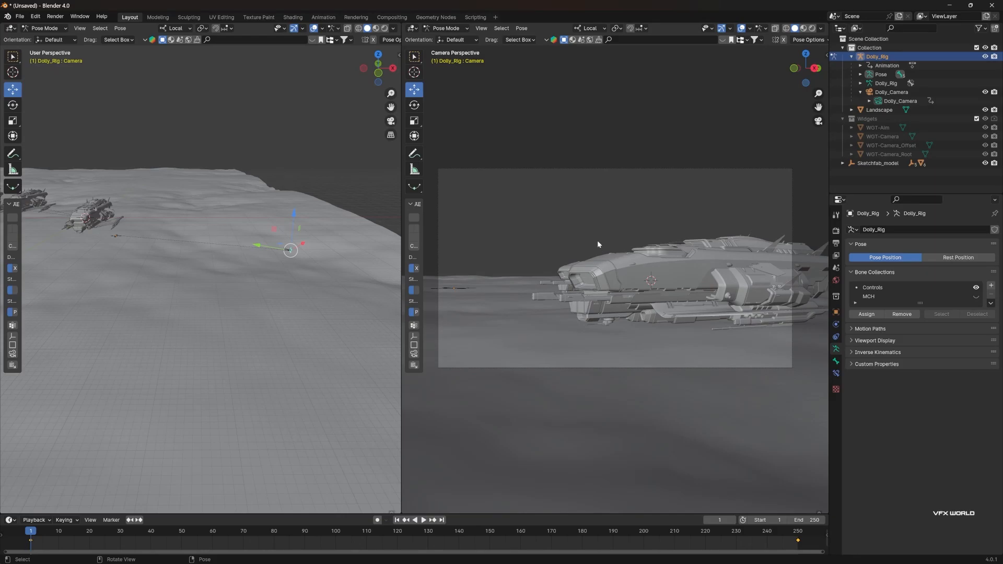
pyautogui.moveTo(505, 525); pyautogui.dragTo(720, 506)
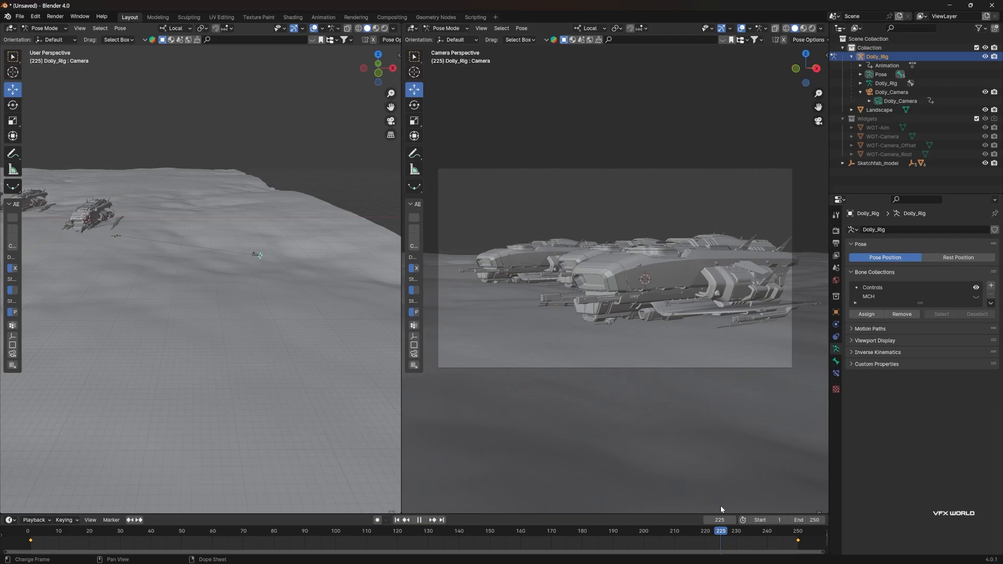
# Leave the camera view and join the two 3D viewports back into a single one
pyautogui.moveTo(523, 275); pyautogui.dragTo(434, 268, button='middle')
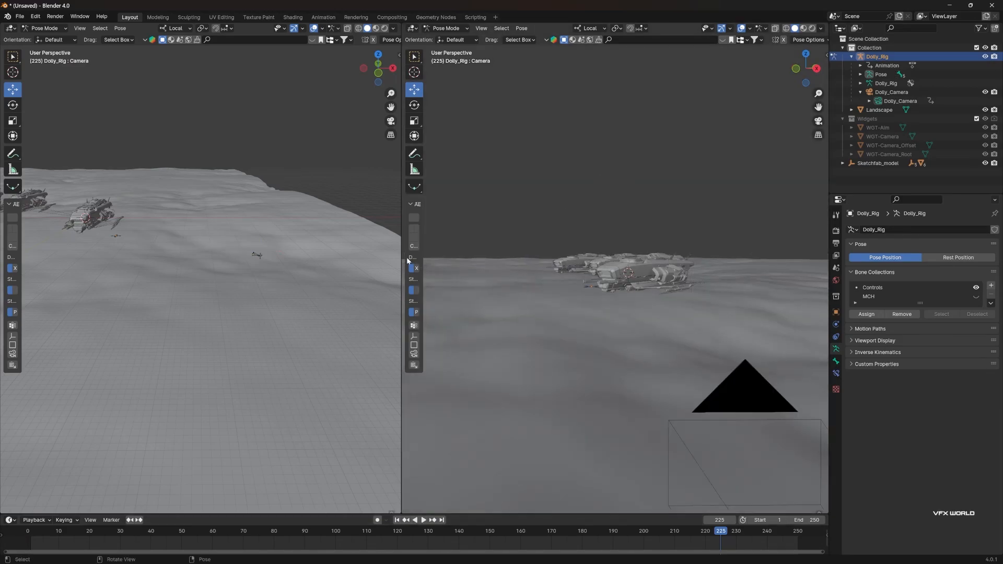
pyautogui.moveTo(401, 52); pyautogui.dragTo(264, 44)
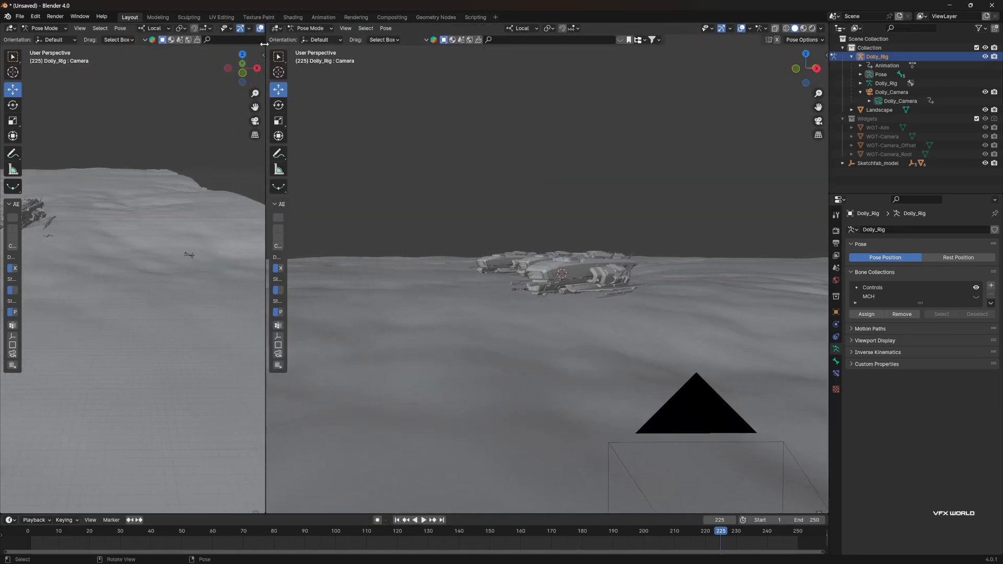
pyautogui.rightClick(265, 45)
pyautogui.click(229, 60)
pyautogui.click(1, 90)
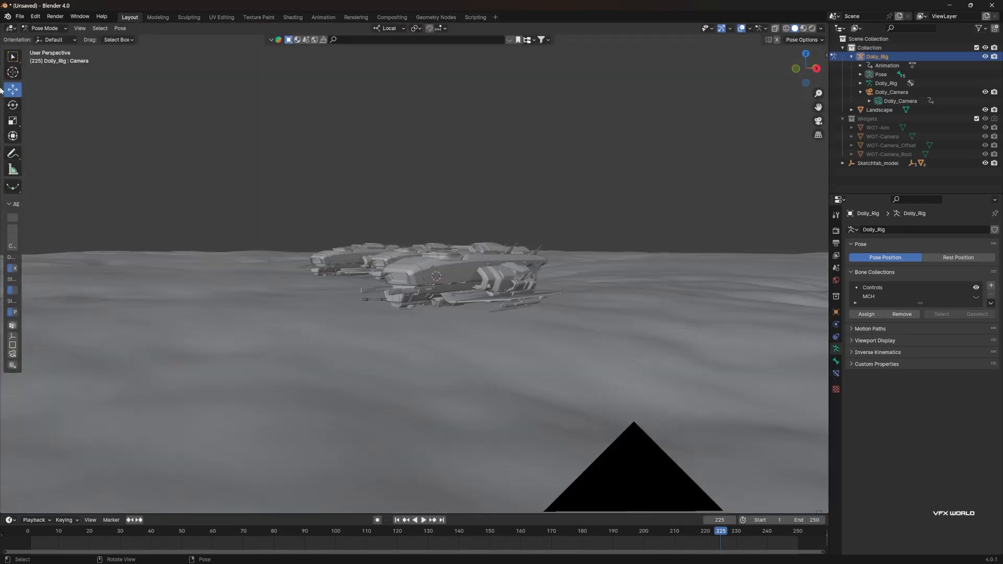
# Switch the dolly rig to Object Mode and enable the wireframe overlay in the viewport
pyautogui.moveTo(510, 209); pyautogui.dragTo(503, 238, button='middle')
pyautogui.scroll(4, 464, 265)
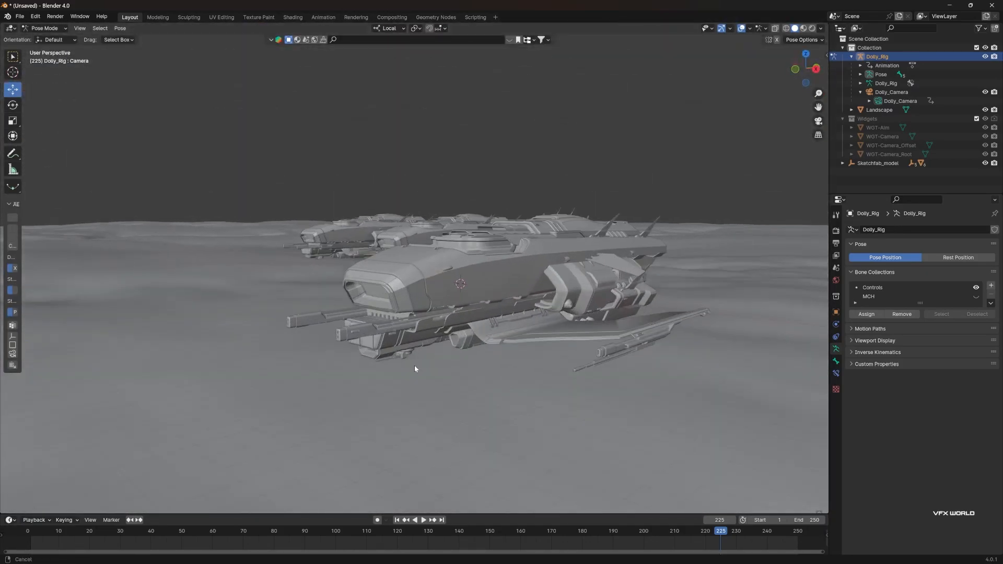
pyautogui.keyDown('shift'); pyautogui.moveTo(414, 365); pyautogui.dragTo(437, 284, button='middle'); pyautogui.keyUp('shift')
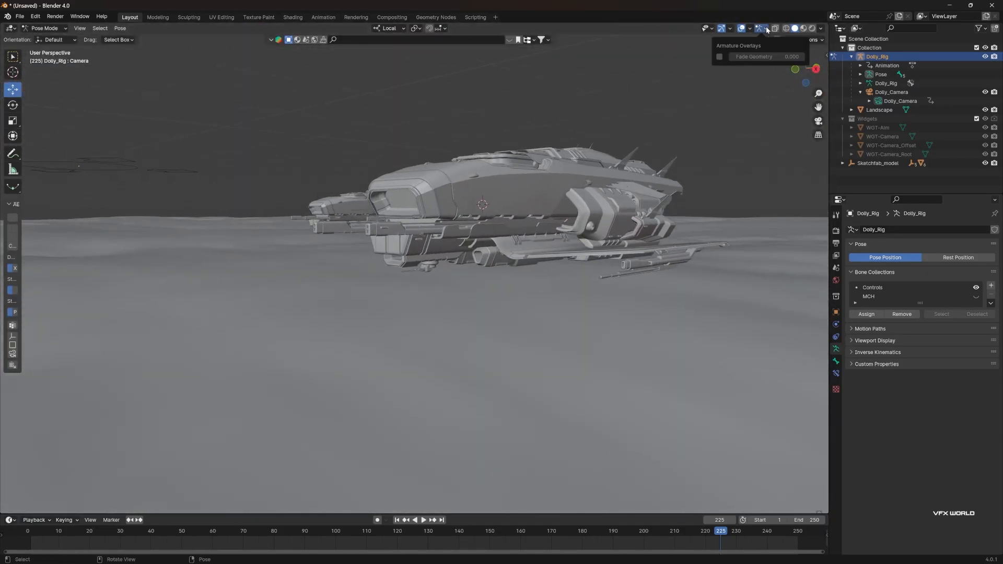
pyautogui.click(820, 28)
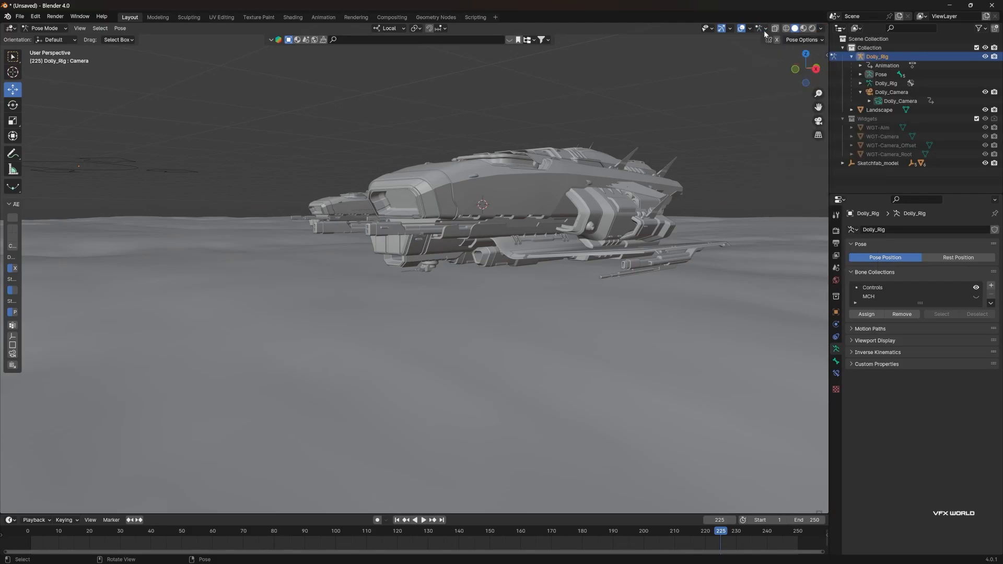
pyautogui.click(44, 29)
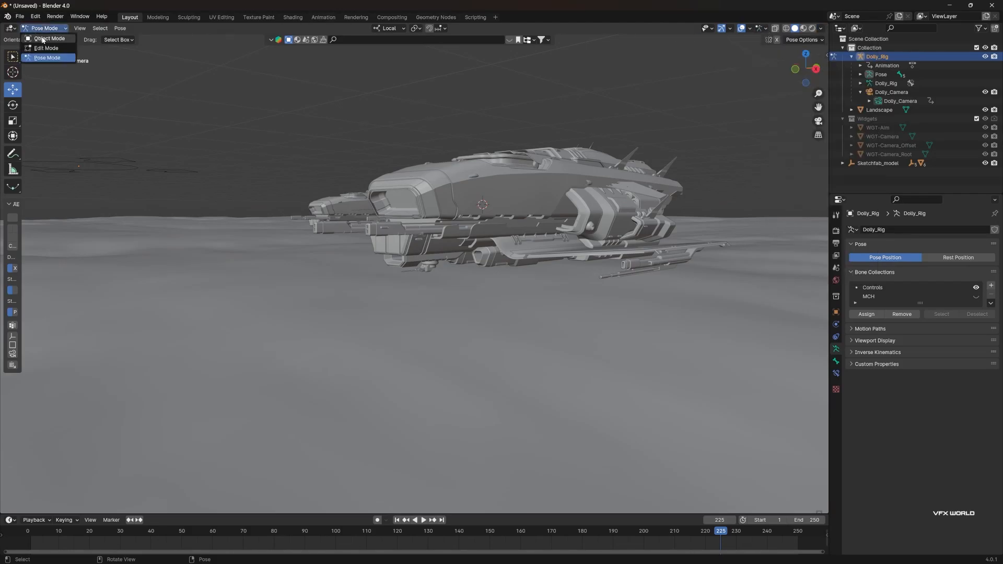
pyautogui.click(42, 33)
pyautogui.click(743, 29)
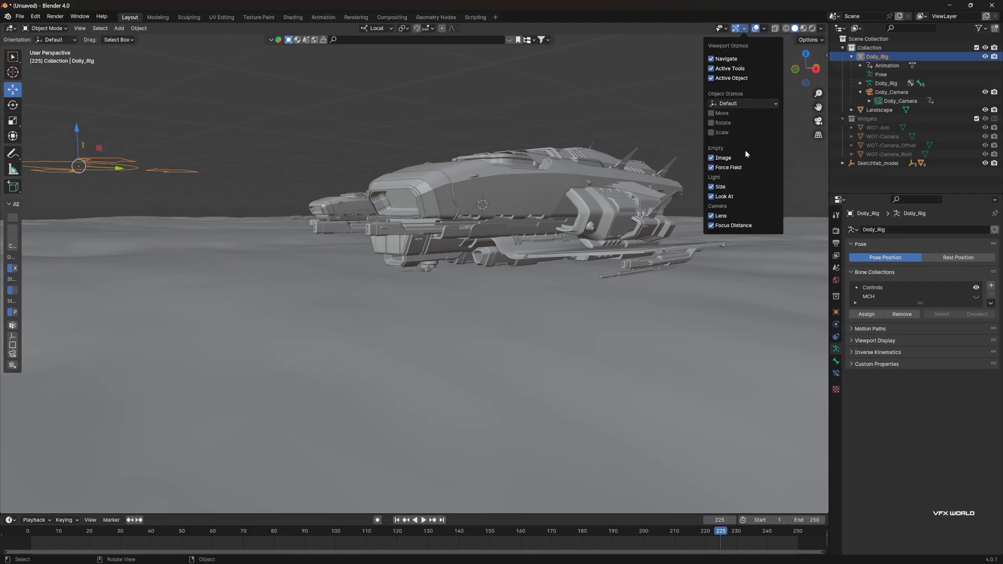
pyautogui.click(765, 28)
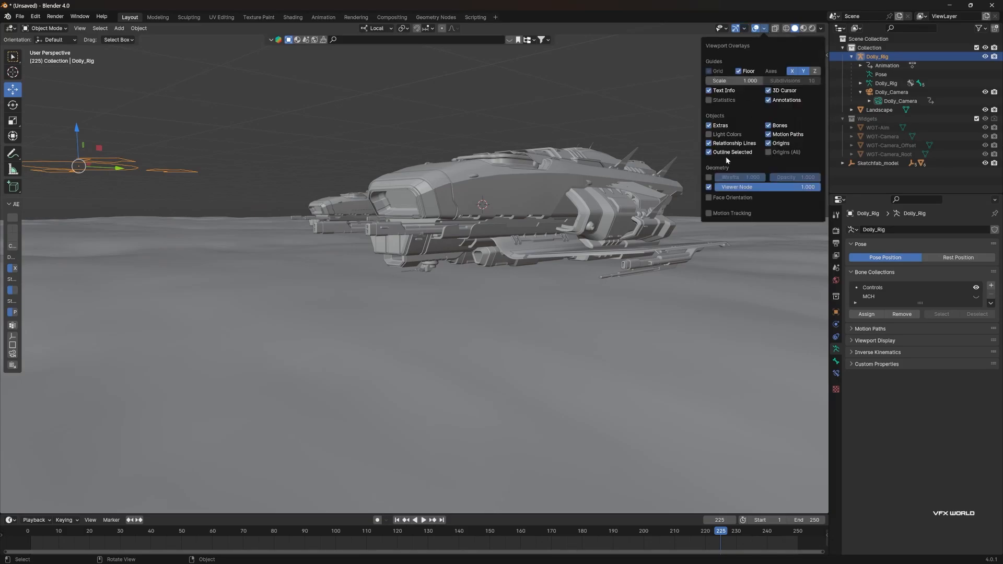
pyautogui.click(708, 178)
# Import the glTF model mercenary_astronaut.glb from the Downloads folder
pyautogui.moveTo(405, 318); pyautogui.dragTo(620, 191, button='middle')
pyautogui.click(20, 17)
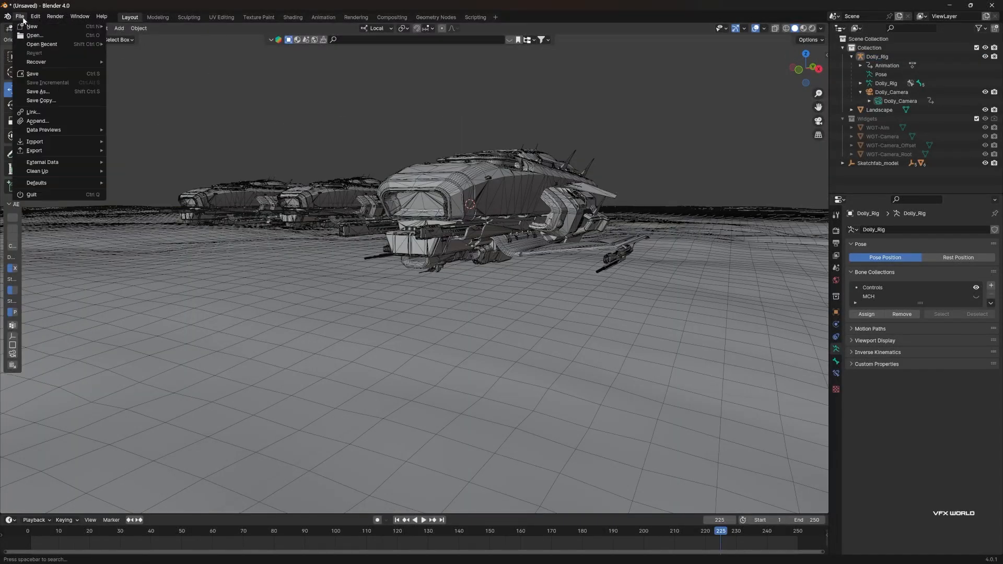
pyautogui.moveTo(65, 141)
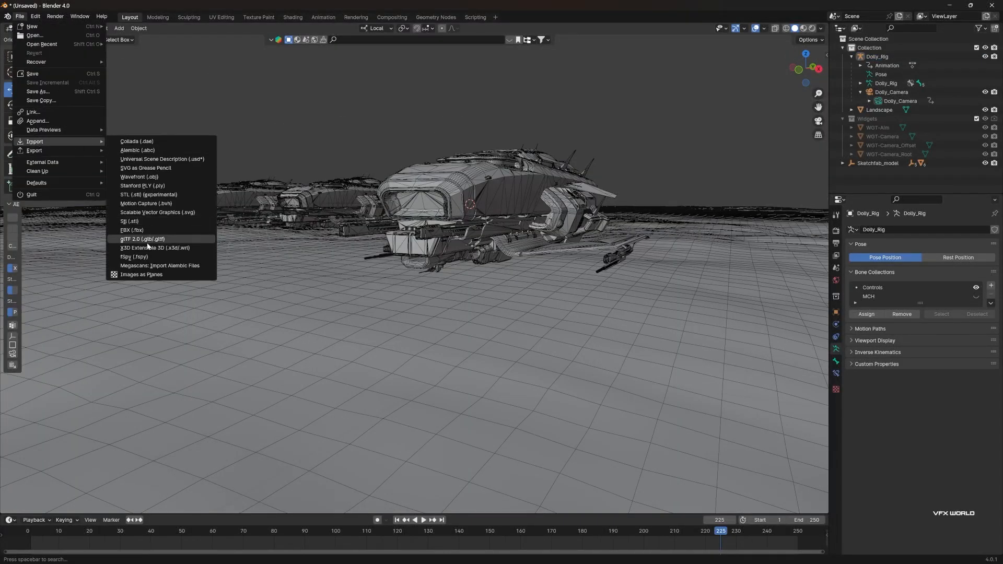
pyautogui.click(140, 239)
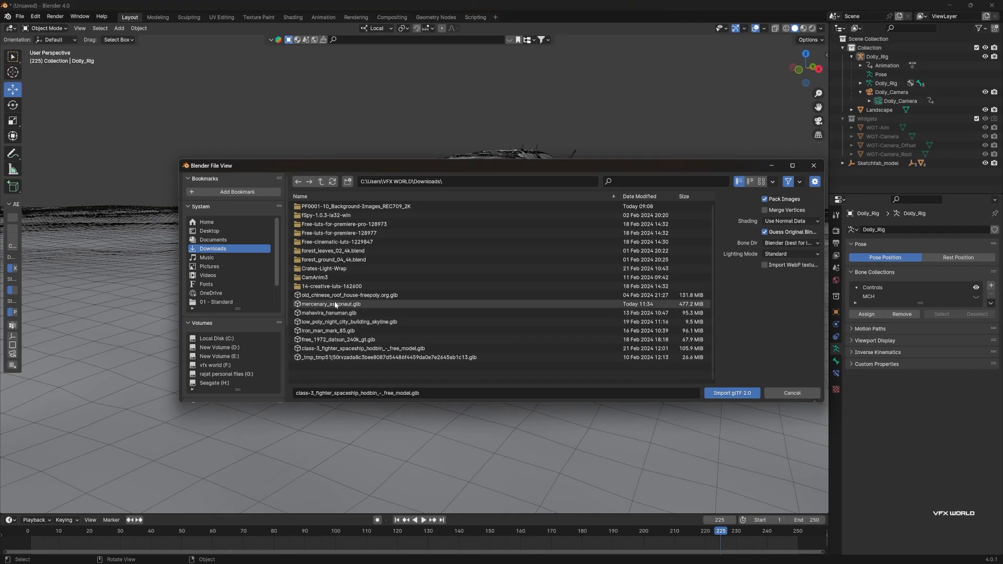
pyautogui.doubleClick(333, 304)
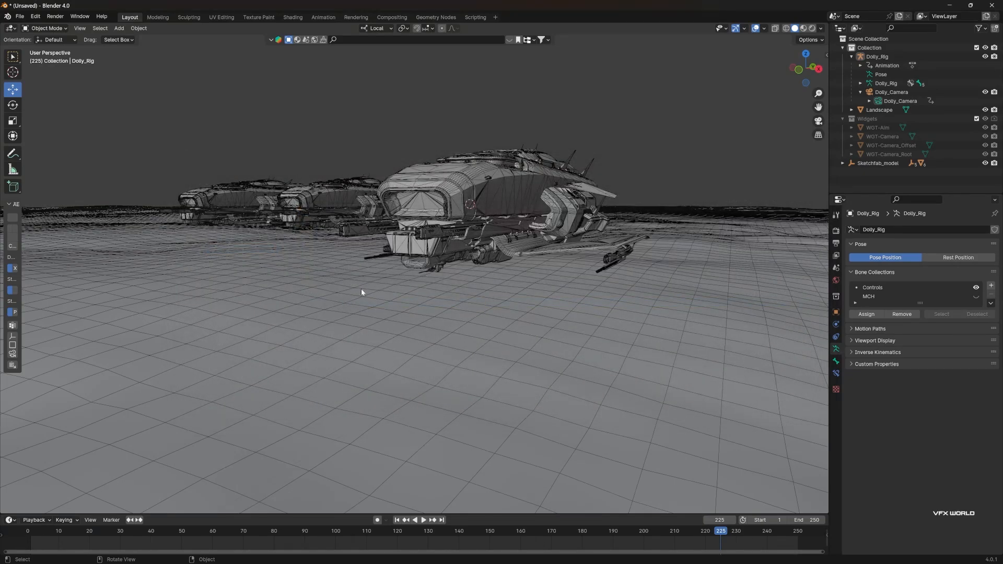
# Move the astronaut onto open ground in front of the nearest spaceship and scale it down by a factor of about 0.222
pyautogui.moveTo(428, 290); pyautogui.dragTo(397, 309, button='middle')
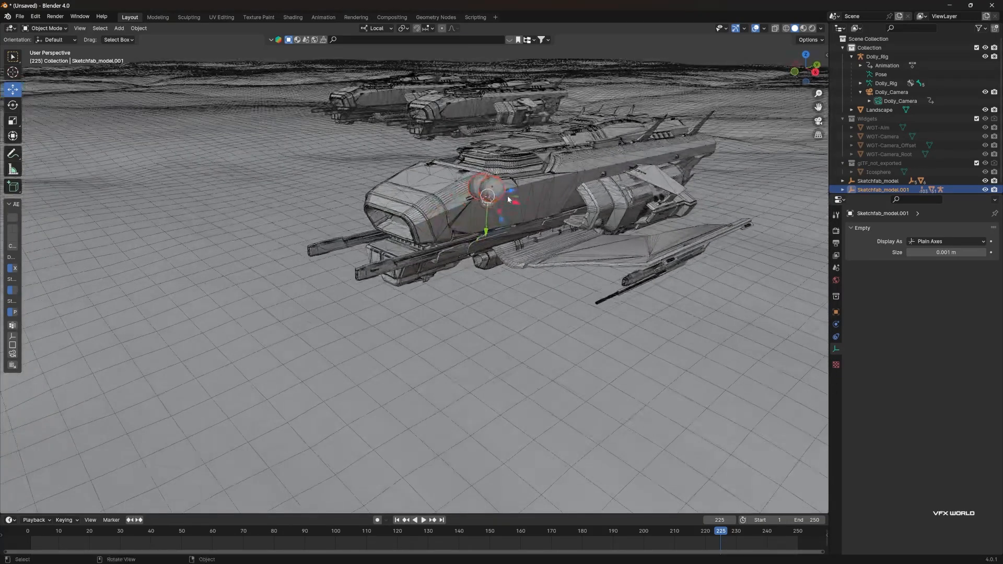
pyautogui.moveTo(509, 191); pyautogui.dragTo(281, 268)
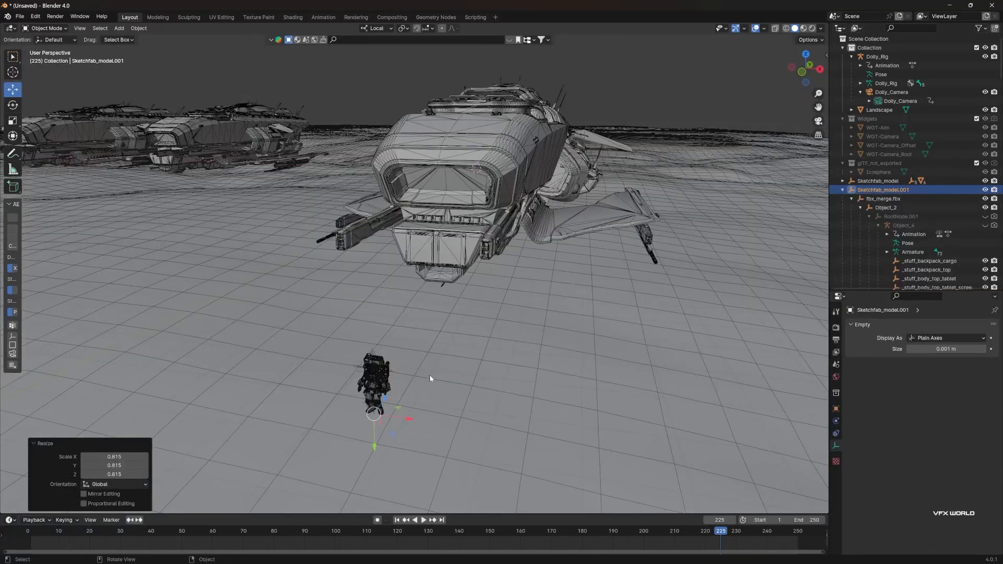
pyautogui.press('s')
pyautogui.click(387, 405)
pyautogui.moveTo(403, 414); pyautogui.dragTo(394, 397, button='middle')
pyautogui.moveTo(448, 205); pyautogui.dragTo(490, 265, button='middle')
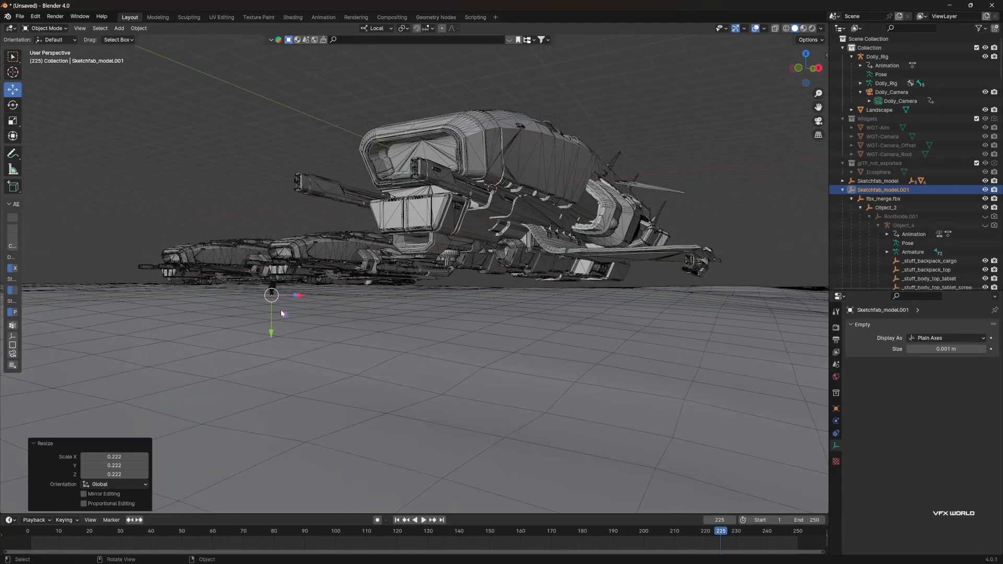
# Shift the astronaut vertically along its local Y axis until its feet rest on the terrain
pyautogui.moveTo(271, 327); pyautogui.dragTo(275, 379)
pyautogui.press('KP_Decimal')
pyautogui.scroll(-13, 360, 331)
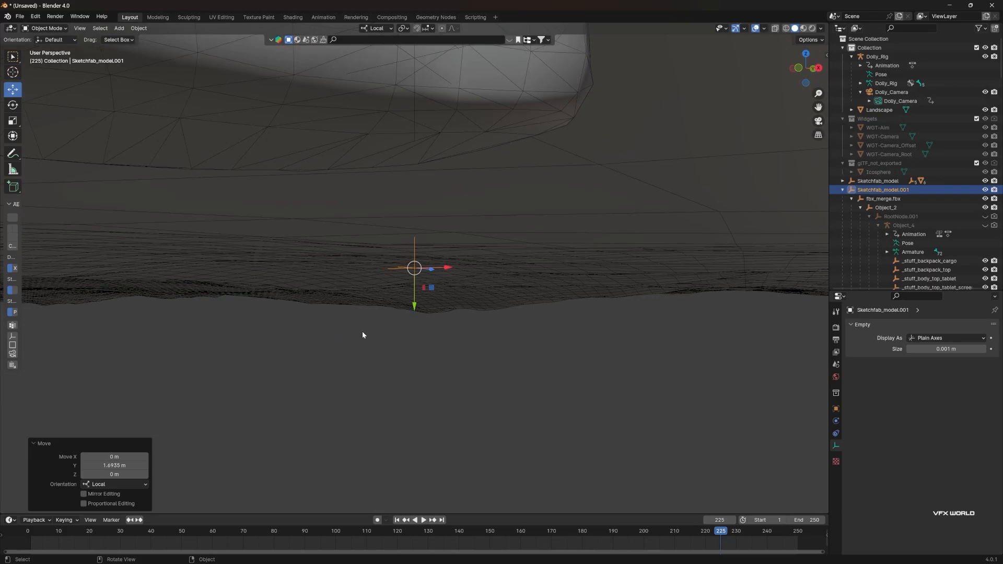
pyautogui.moveTo(430, 287); pyautogui.dragTo(431, 299, button='middle')
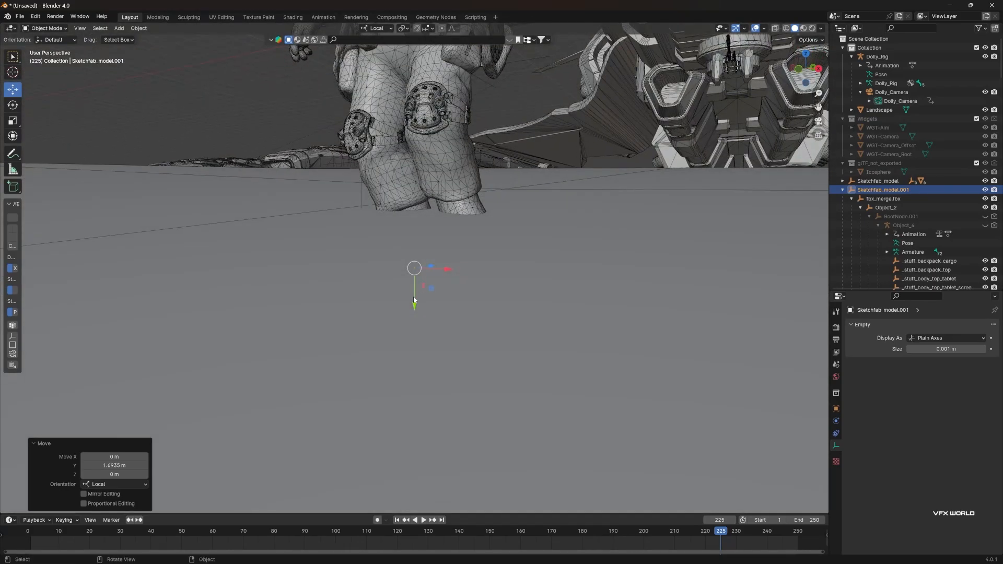
pyautogui.moveTo(414, 298); pyautogui.dragTo(447, 247)
pyautogui.scroll(-5, 447, 248)
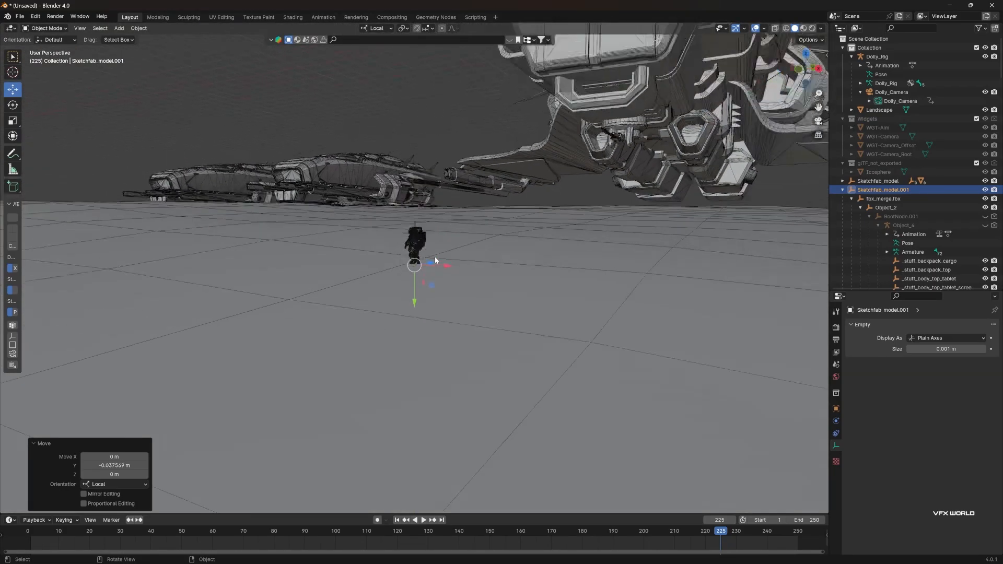
pyautogui.moveTo(435, 256); pyautogui.dragTo(514, 214, button='middle')
pyautogui.scroll(-6, 506, 337)
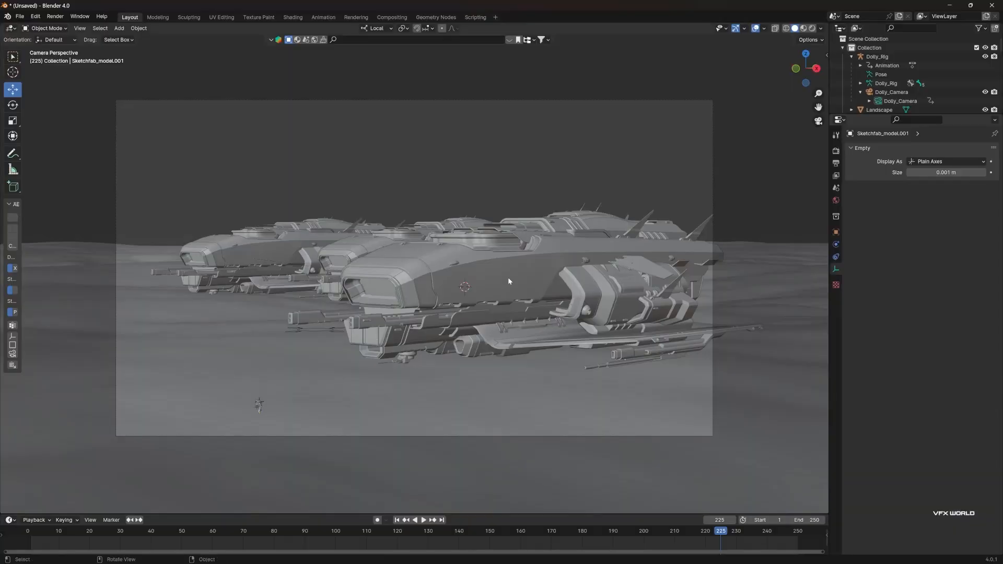
# Set the render engine to Cycles and the render device to GPU Compute
pyautogui.moveTo(509, 281); pyautogui.dragTo(529, 287, button='middle')
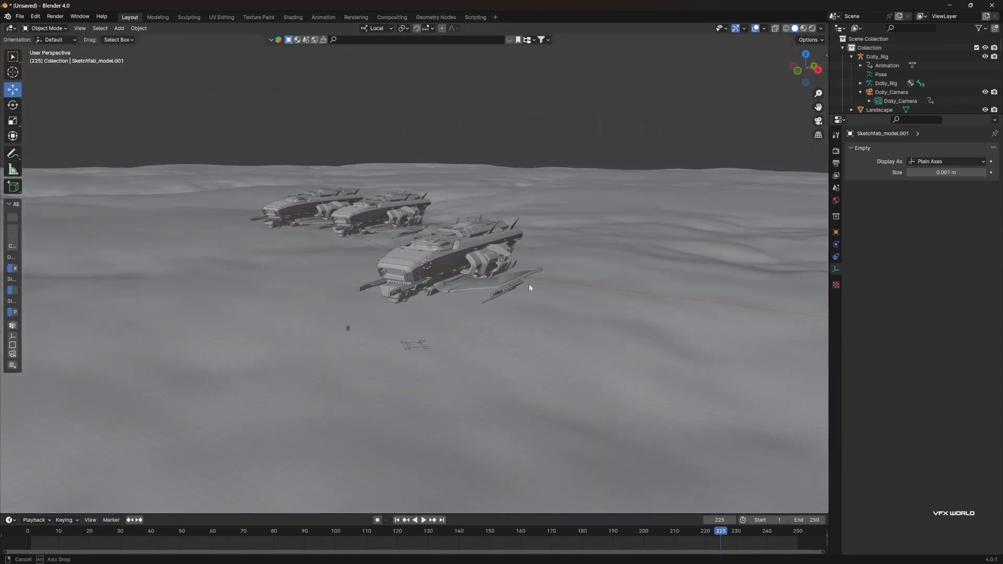
pyautogui.click(579, 263)
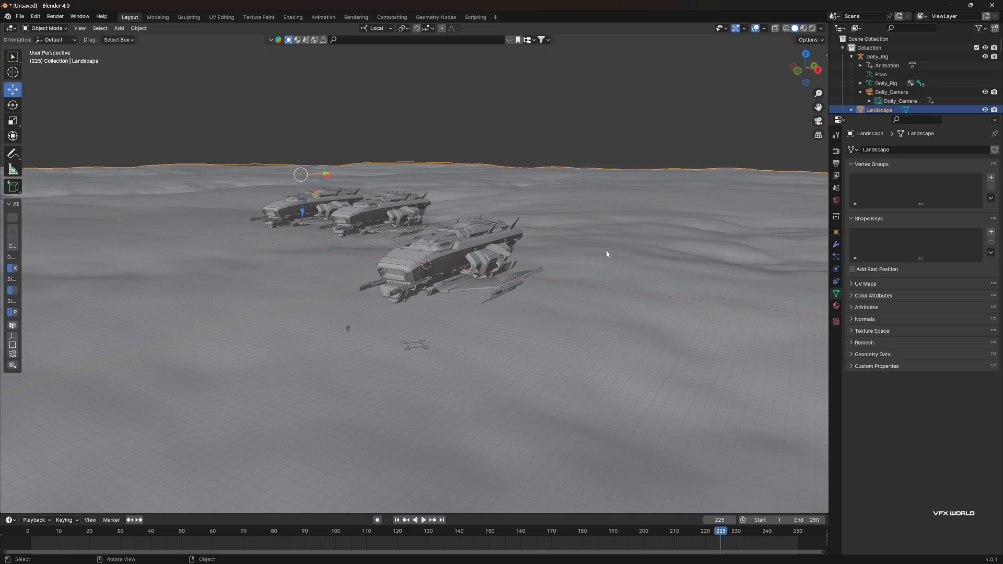
pyautogui.click(836, 163)
pyautogui.click(836, 151)
pyautogui.click(941, 150)
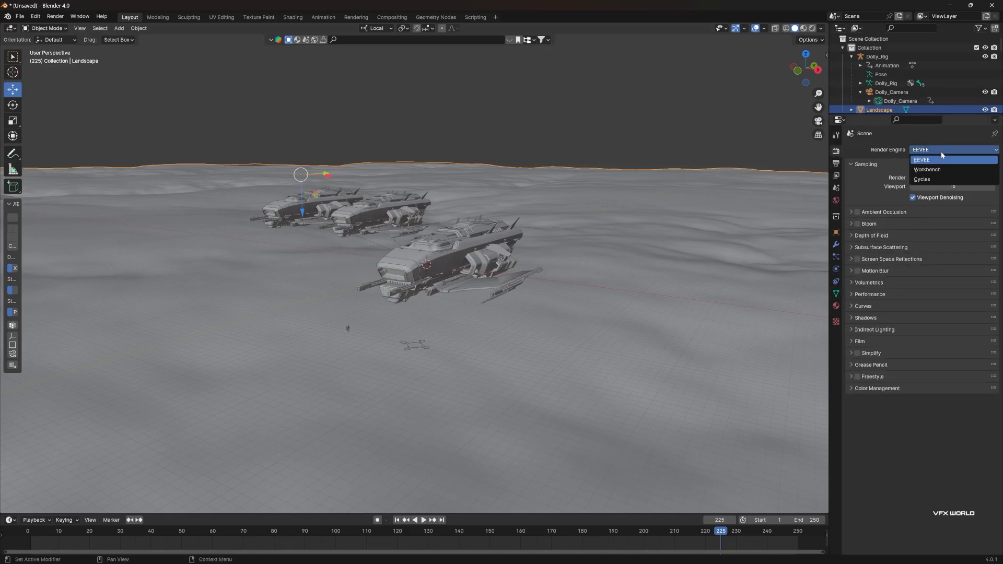
pyautogui.click(936, 178)
pyautogui.click(935, 172)
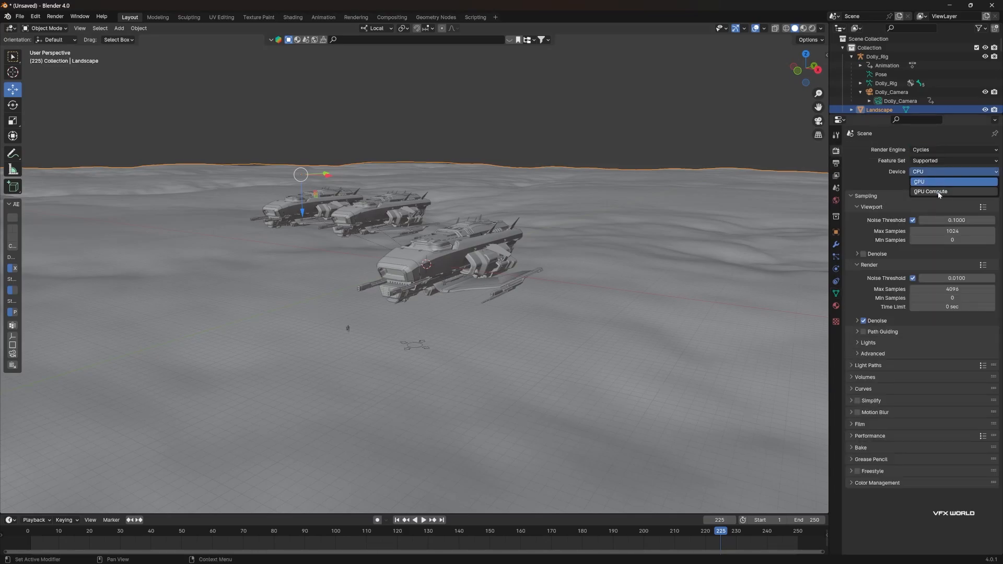
pyautogui.click(919, 190)
# Switch the viewport to Rendered shading and inspect the spaceships and terrain
pyautogui.moveTo(566, 157); pyautogui.dragTo(755, 63, button='middle')
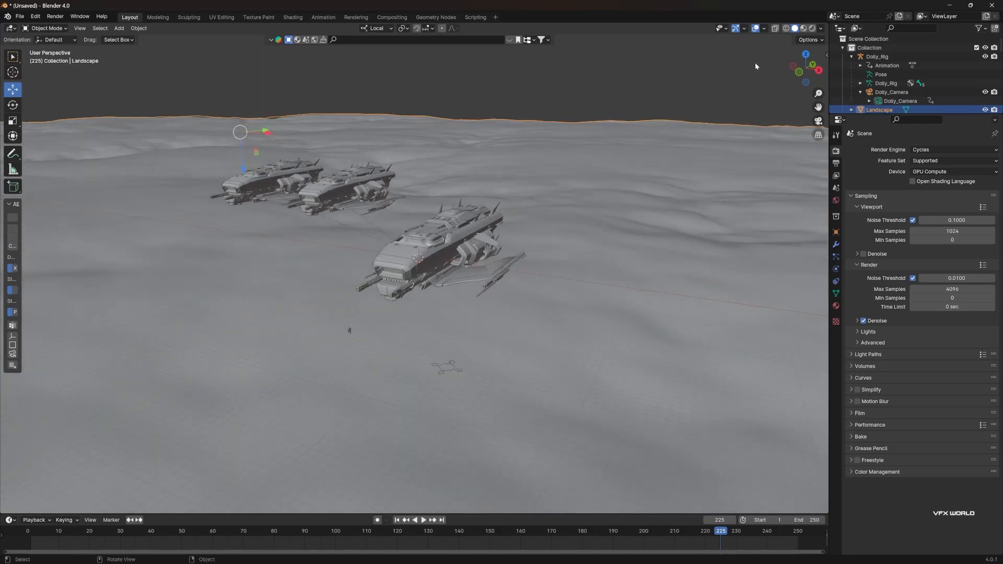
pyautogui.press('z')
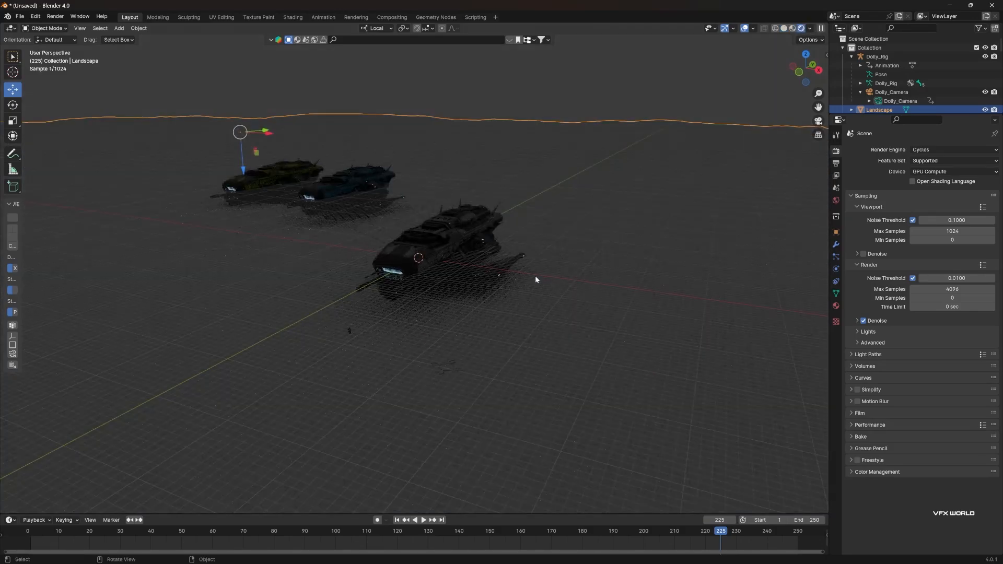
pyautogui.moveTo(445, 249)
pyautogui.mouseDown(button='middle')
pyautogui.moveTo(446, 269)
pyautogui.moveTo(434, 270)
pyautogui.moveTo(449, 256)
pyautogui.mouseUp(button='middle')
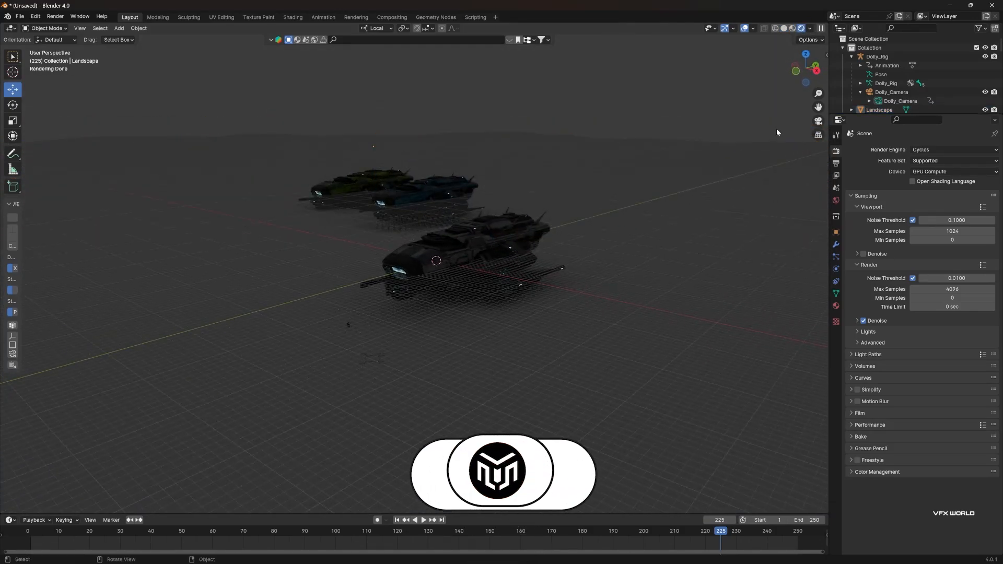
# Load the H:\HDRI\skys\ folder in Easy HDRI and create world nodes with abandoned_parking_4k.hdr
pyautogui.press('n')
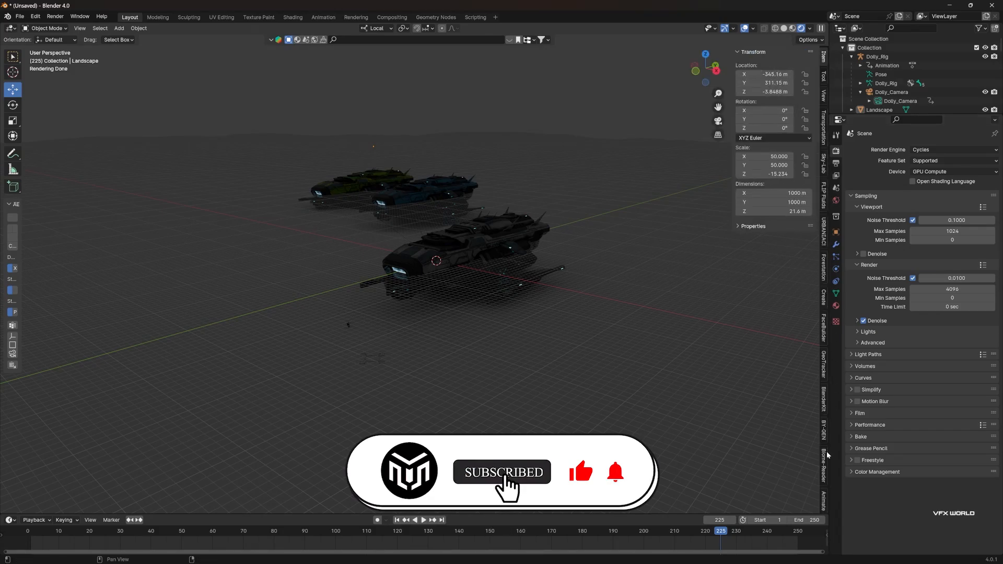
pyautogui.scroll(-3, 825, 454)
pyautogui.click(824, 466)
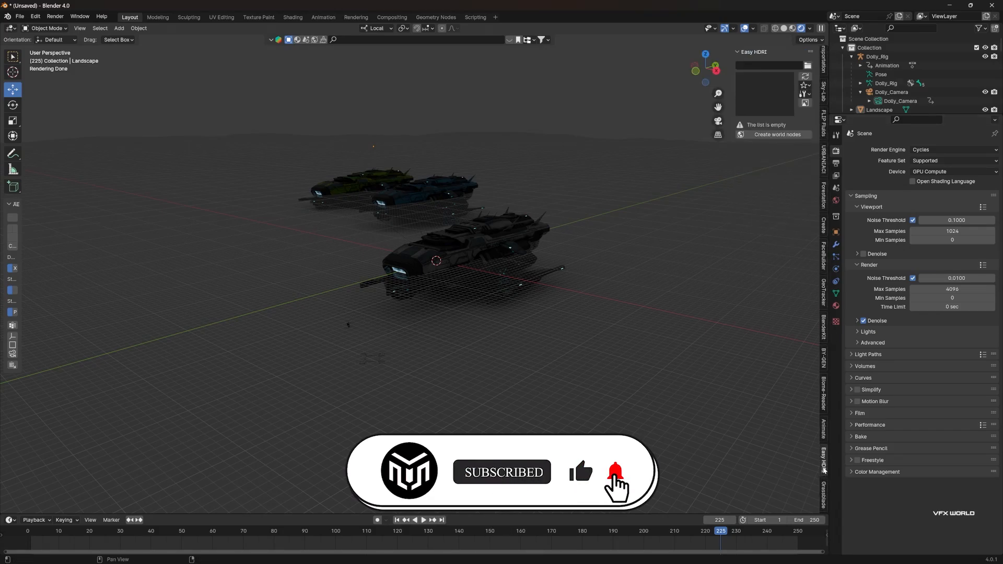
pyautogui.click(808, 65)
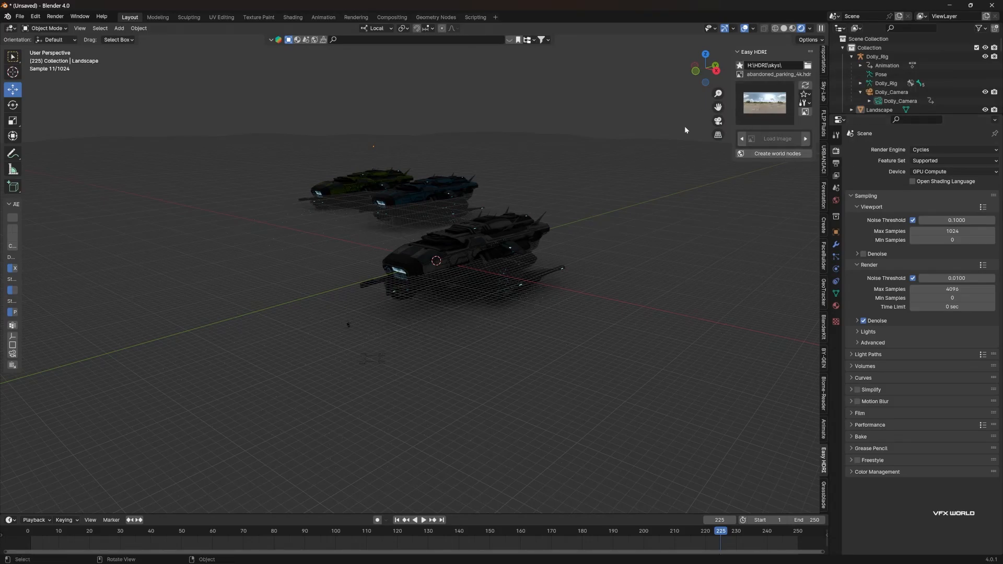
pyautogui.moveTo(513, 237); pyautogui.dragTo(518, 222, button='middle')
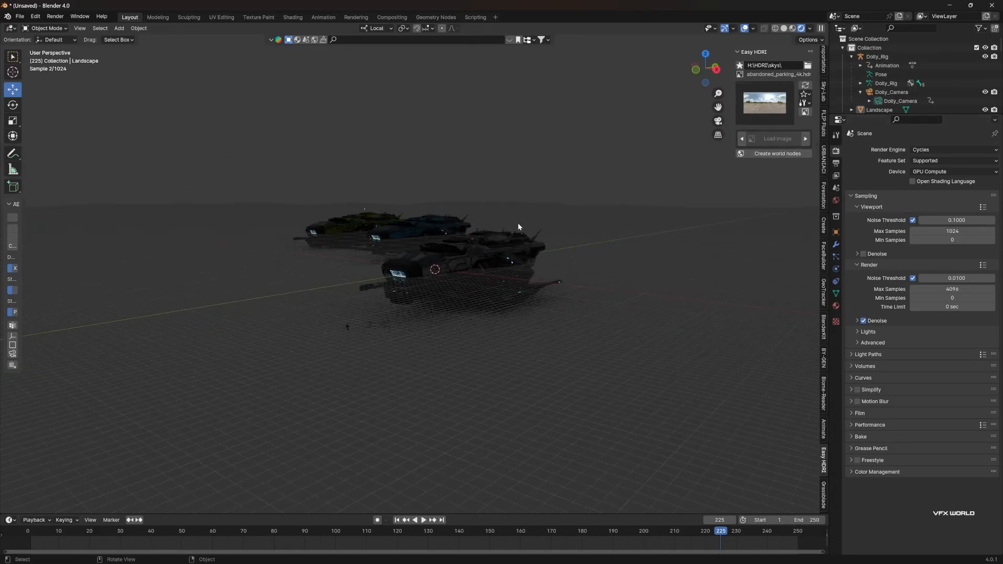
pyautogui.click(770, 154)
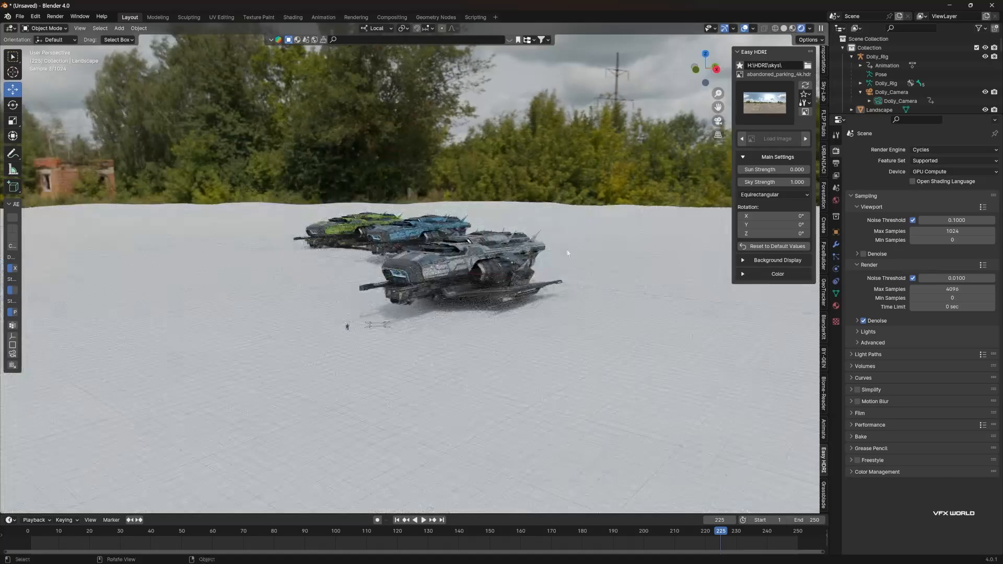
# Look through the dolly camera and enable Render Region and Crop to Render Region
pyautogui.moveTo(553, 251); pyautogui.dragTo(591, 236, button='middle')
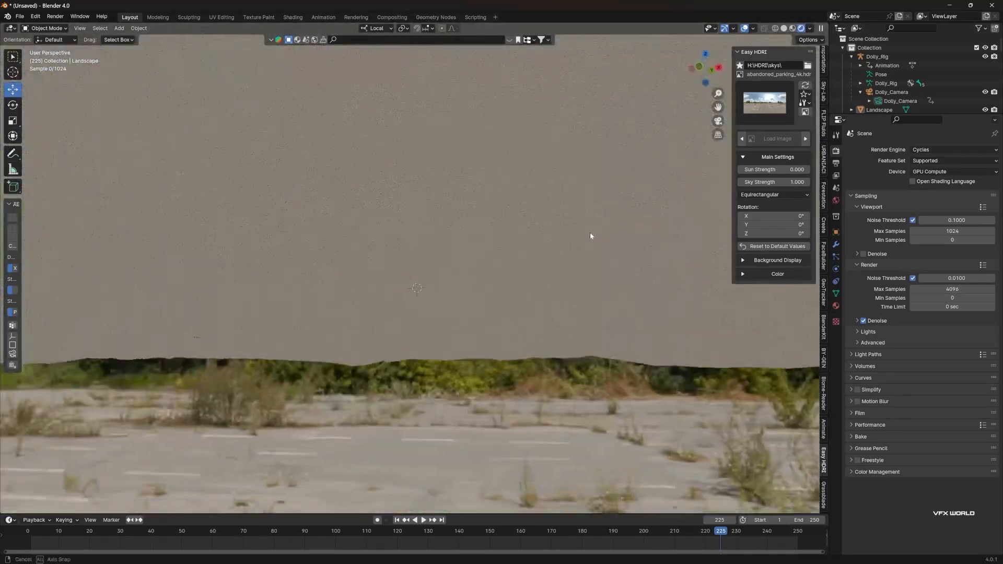
pyautogui.click(718, 121)
pyautogui.click(835, 163)
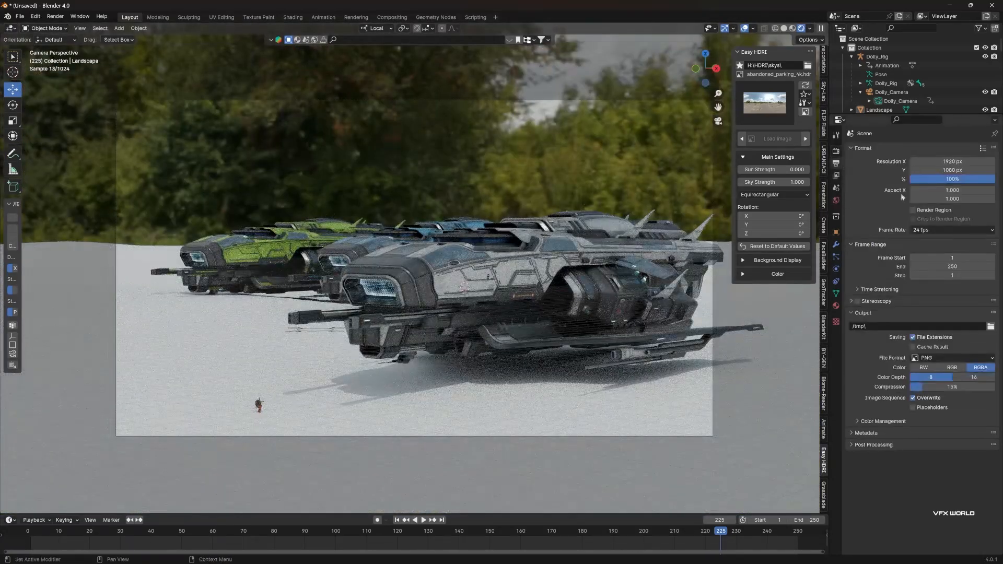
pyautogui.click(912, 210)
pyautogui.click(913, 219)
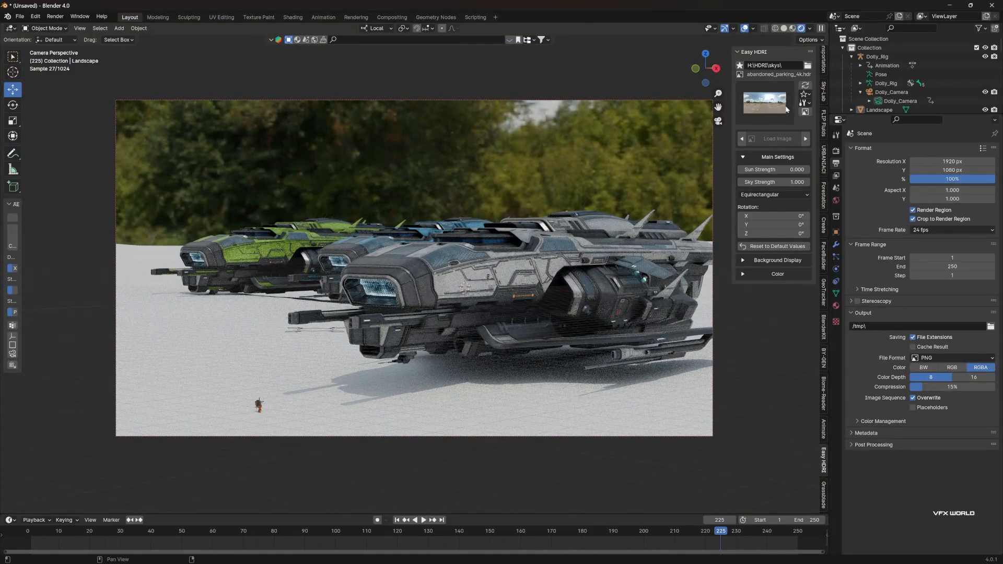
# Go forward through the sky HDRIs and set cloud_layers_4k.hdr as the world environment
pyautogui.click(805, 139)
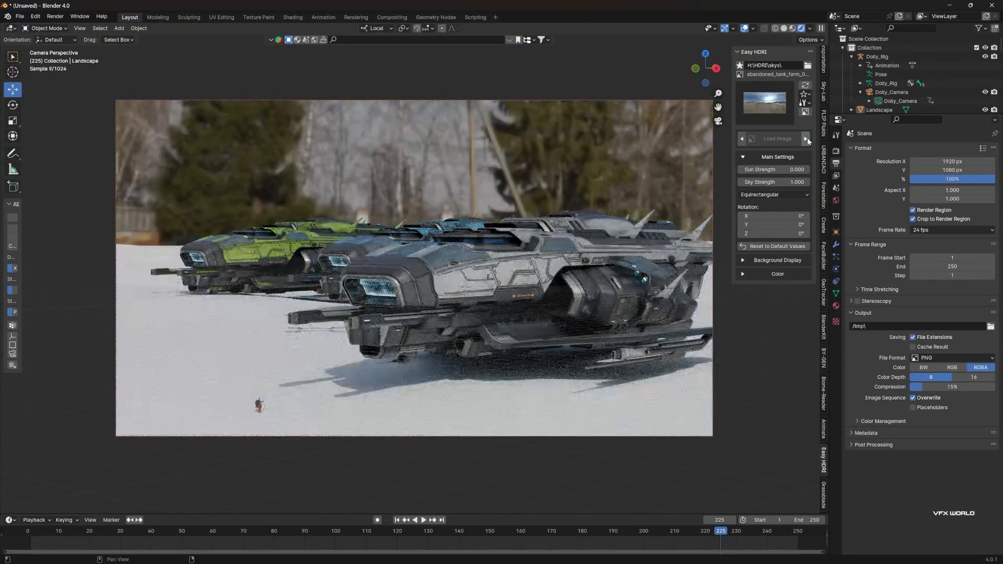
pyautogui.click(806, 138)
pyautogui.click(806, 138)
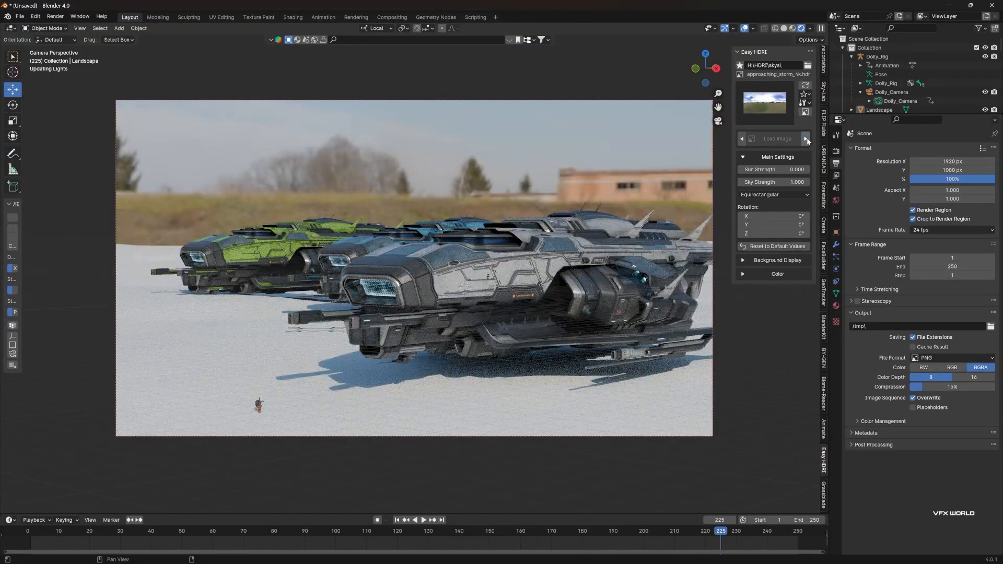
pyautogui.click(806, 139)
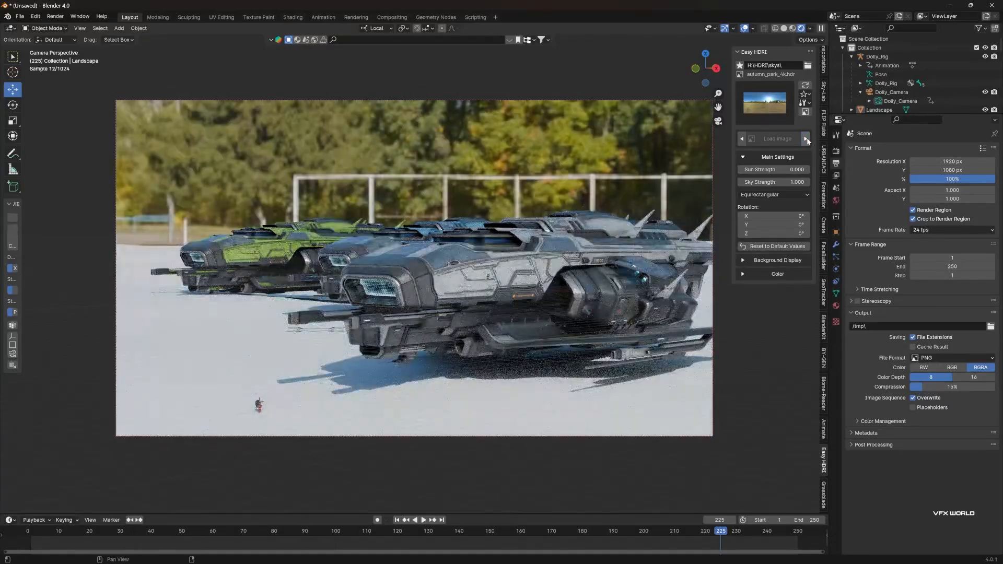
pyautogui.click(805, 138)
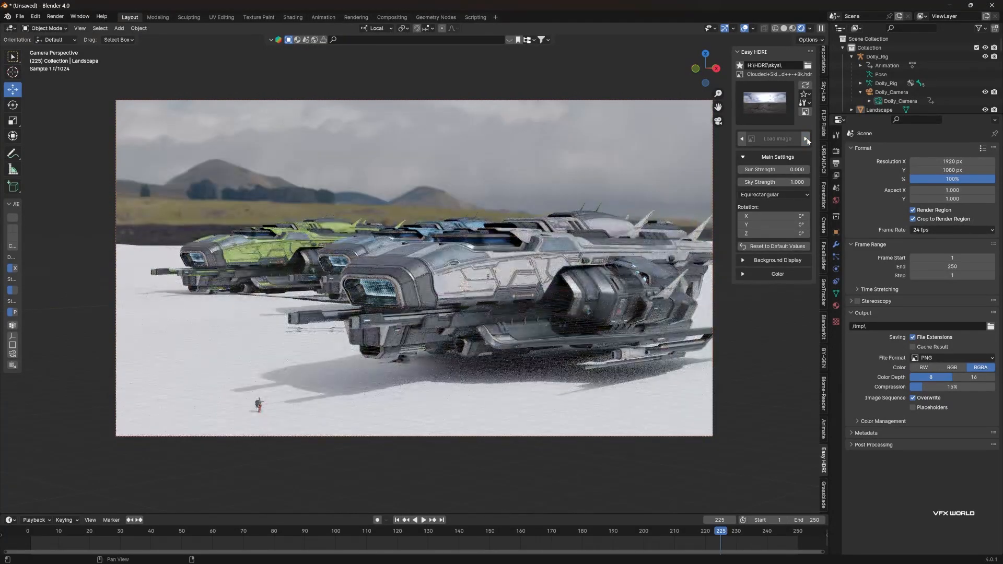
pyautogui.click(806, 139)
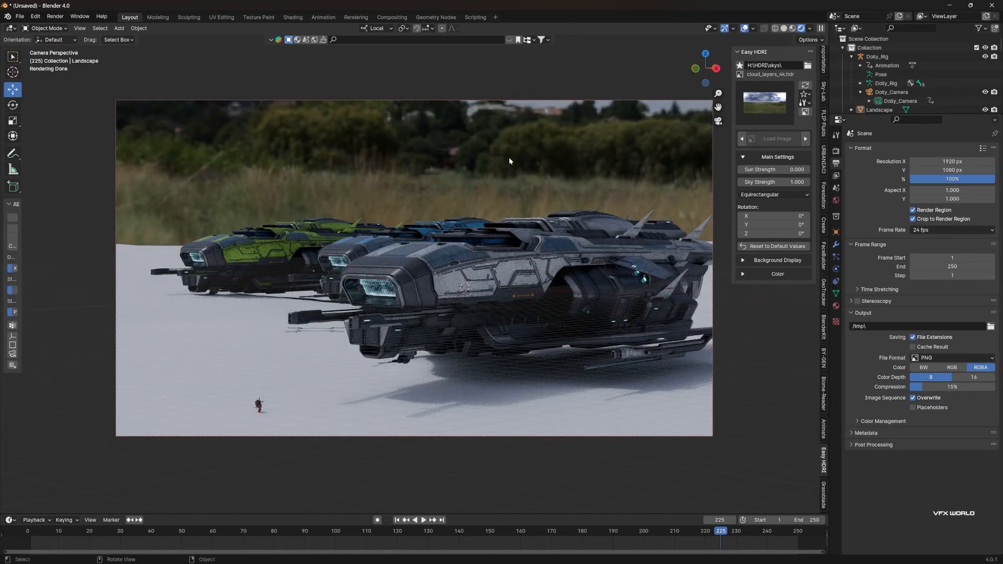
# Apply a BlenderKit ground material to the landscape and show its nodes in a Shader Editor split off beside the 3D viewport
pyautogui.click(166, 378)
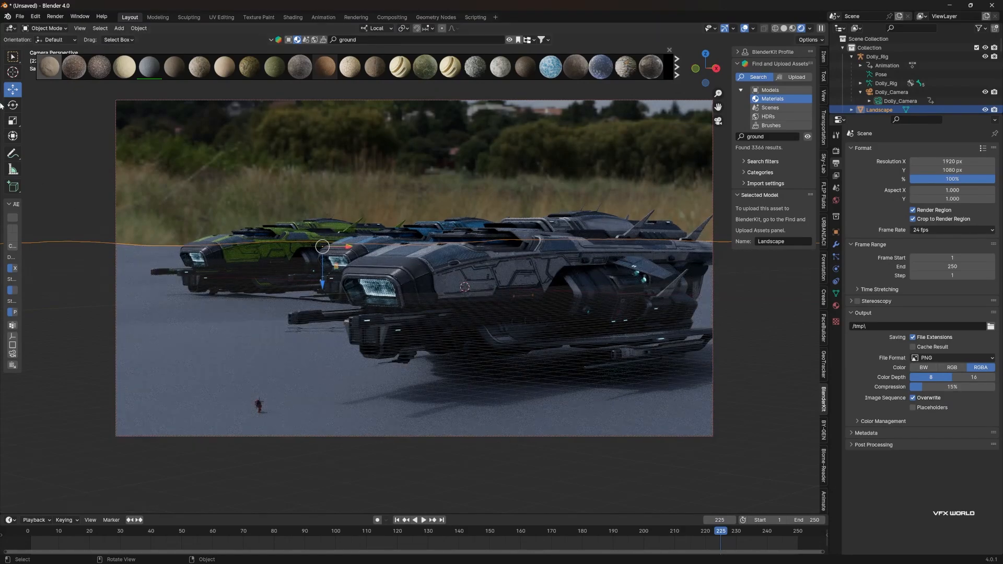
pyautogui.moveTo(2, 25); pyautogui.dragTo(504, 157)
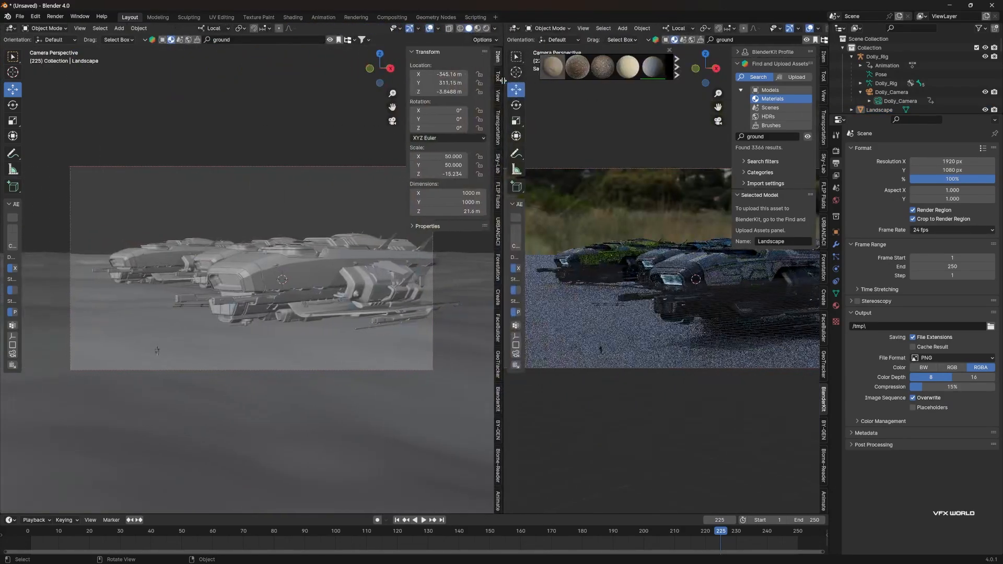
pyautogui.click(11, 28)
pyautogui.click(34, 110)
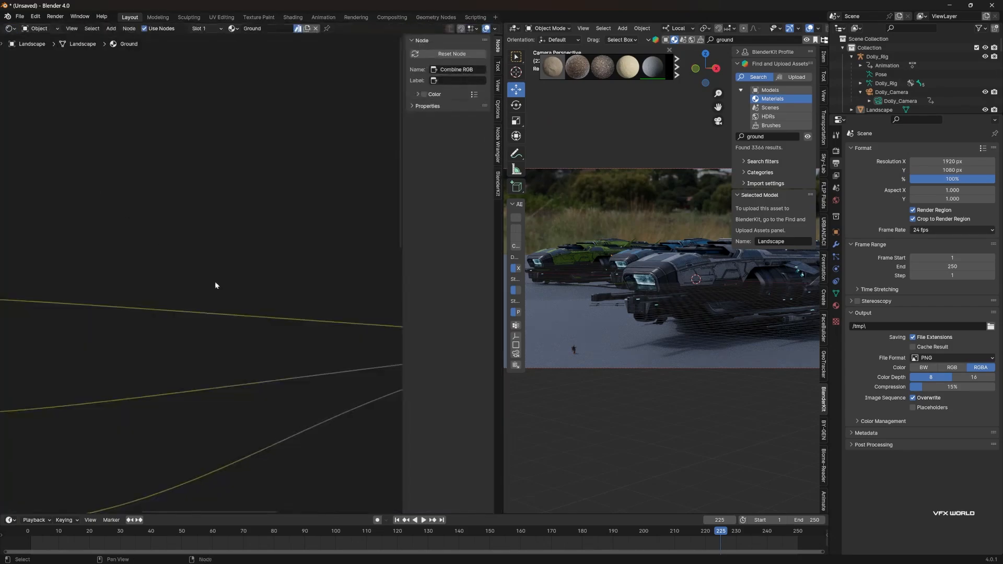
# Set the Mapping node's X, Y and Z scale in the landscape's Ground material to 0.1 and check the texture up close
pyautogui.moveTo(207, 296); pyautogui.dragTo(318, 276, button='middle')
pyautogui.scroll(-1, 212, 256)
pyautogui.moveTo(211, 260); pyautogui.dragTo(331, 119, button='middle')
pyautogui.scroll(-2, 331, 119)
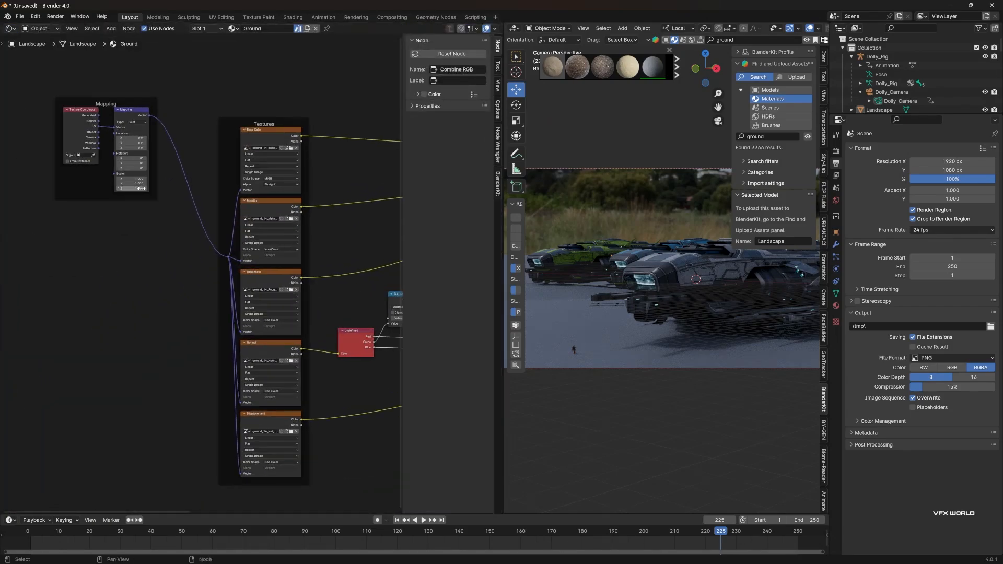
pyautogui.scroll(3, 208, 267)
pyautogui.scroll(5, 609, 353)
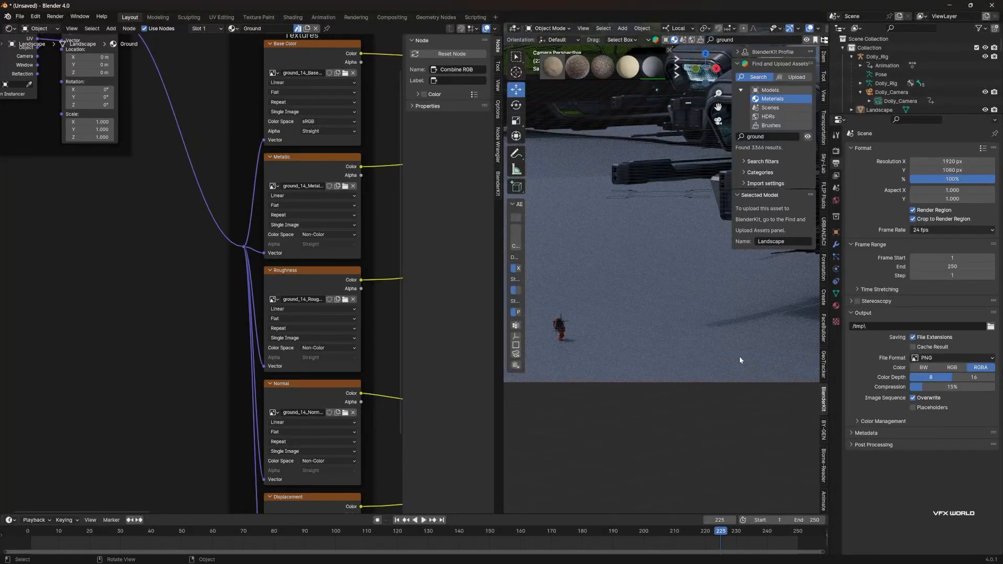
pyautogui.moveTo(90, 121); pyautogui.dragTo(90, 136)
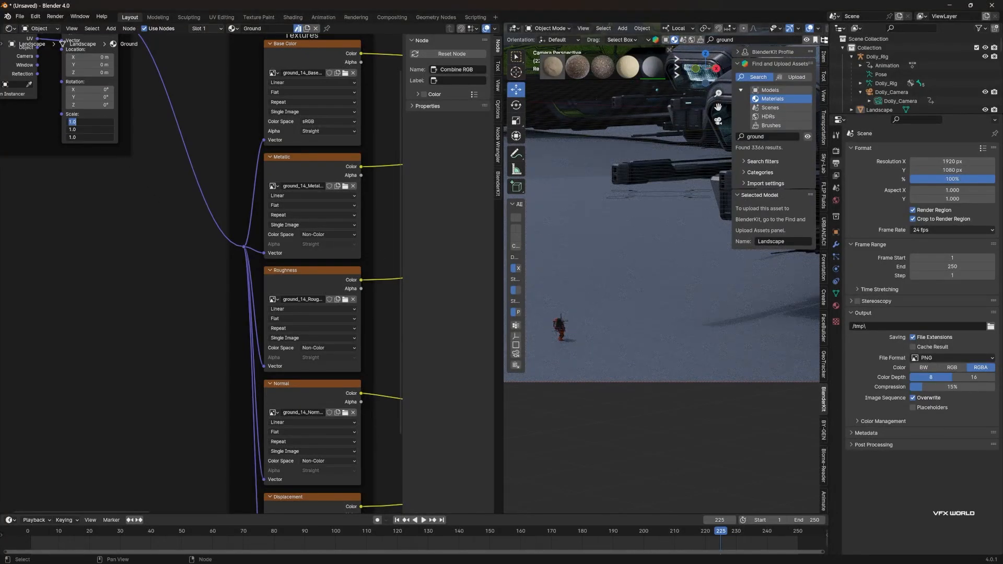
pyautogui.write('1/2')
pyautogui.press('Return')
pyautogui.moveTo(596, 434); pyautogui.dragTo(595, 421, button='middle')
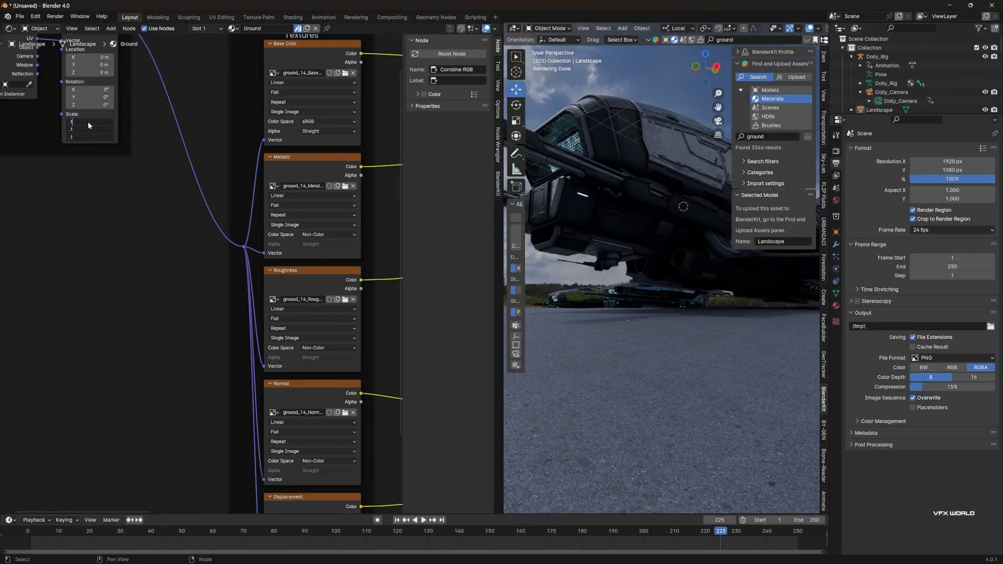
pyautogui.press('Return')
pyautogui.moveTo(616, 350); pyautogui.dragTo(631, 367, button='middle')
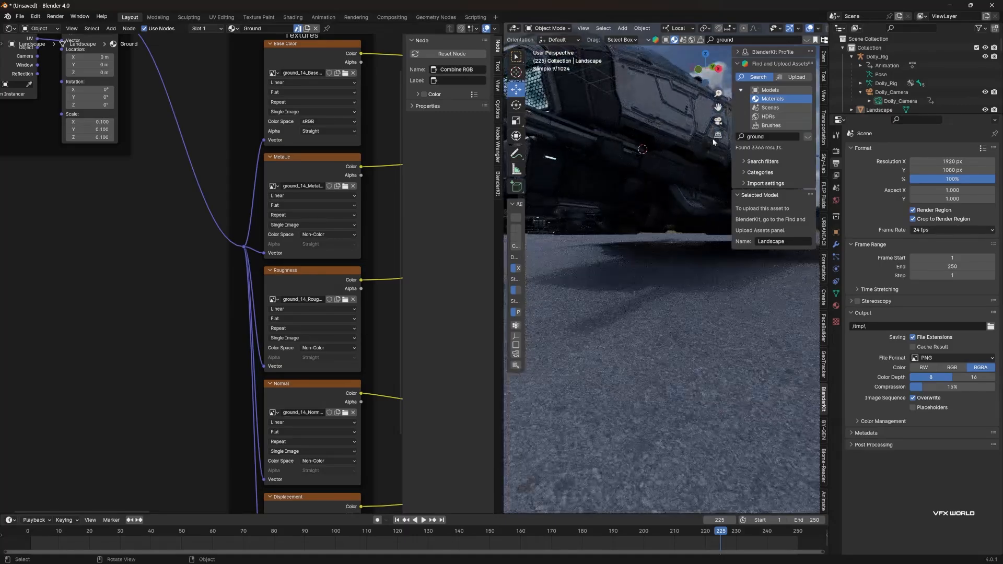
# Return to the dolly camera view, merge the Shader Editor area into the 3D viewport and centre the camera frame
pyautogui.click(716, 124)
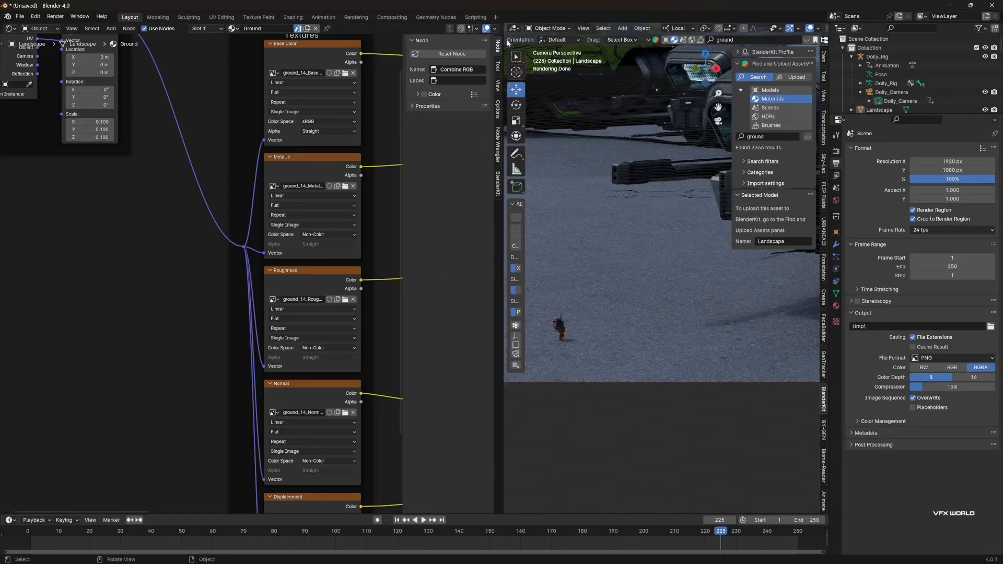
pyautogui.rightClick(501, 41)
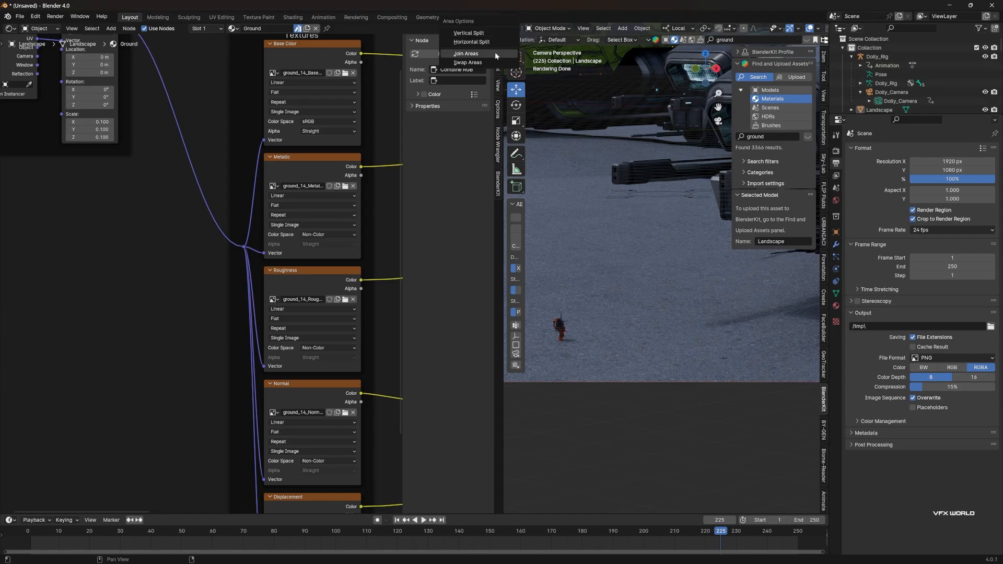
pyautogui.click(494, 54)
pyautogui.click(509, 348)
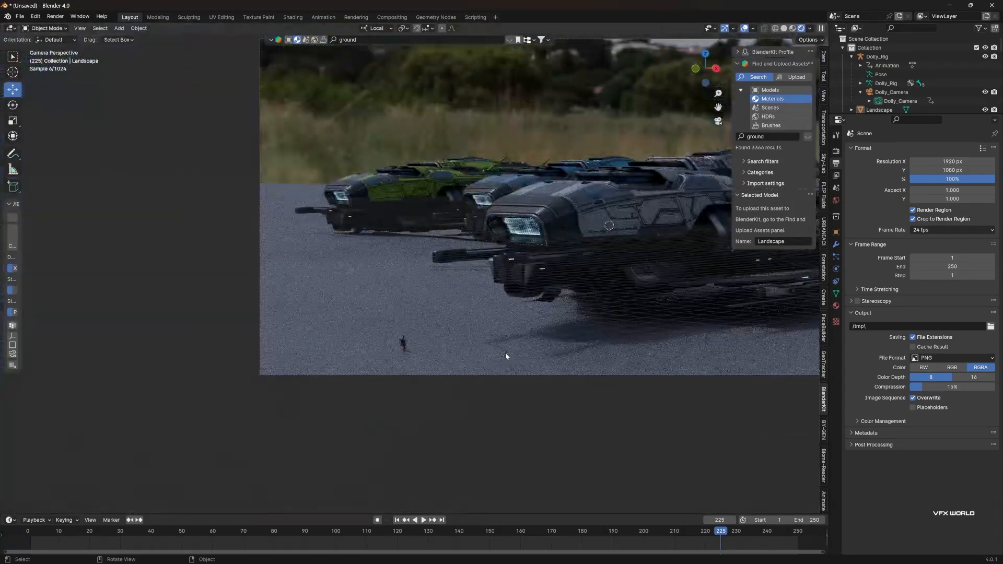
pyautogui.scroll(-3, 505, 353)
pyautogui.keyDown('shift'); pyautogui.moveTo(543, 298); pyautogui.dragTo(444, 375, button='middle'); pyautogui.keyUp('shift')
pyautogui.scroll(1, 395, 353)
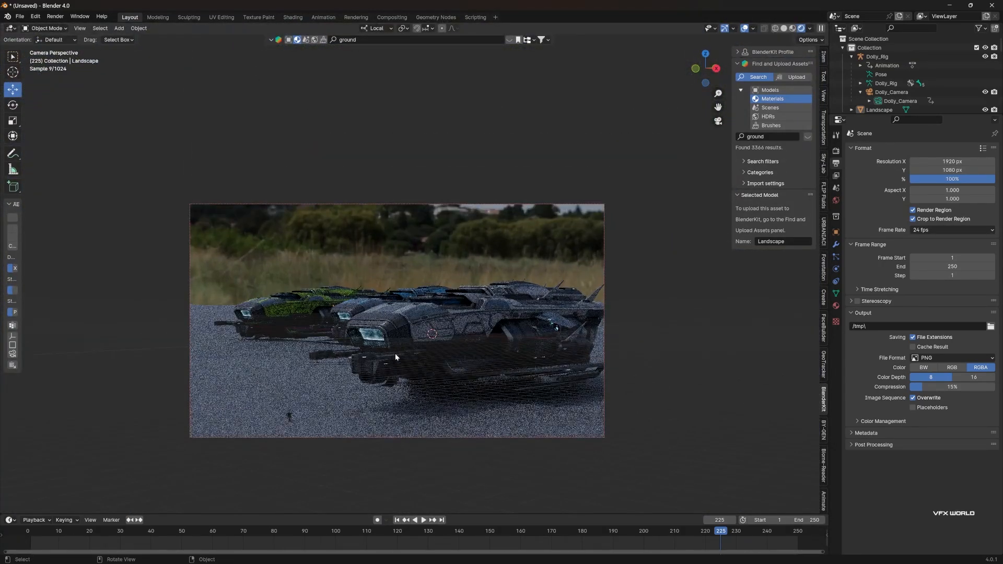
# Add a cube mesh to the scene and scale it up uniformly by about 66.66
pyautogui.moveTo(399, 287); pyautogui.dragTo(394, 251, button='middle')
pyautogui.hotkey('shift', 'a')
pyautogui.moveTo(384, 187)
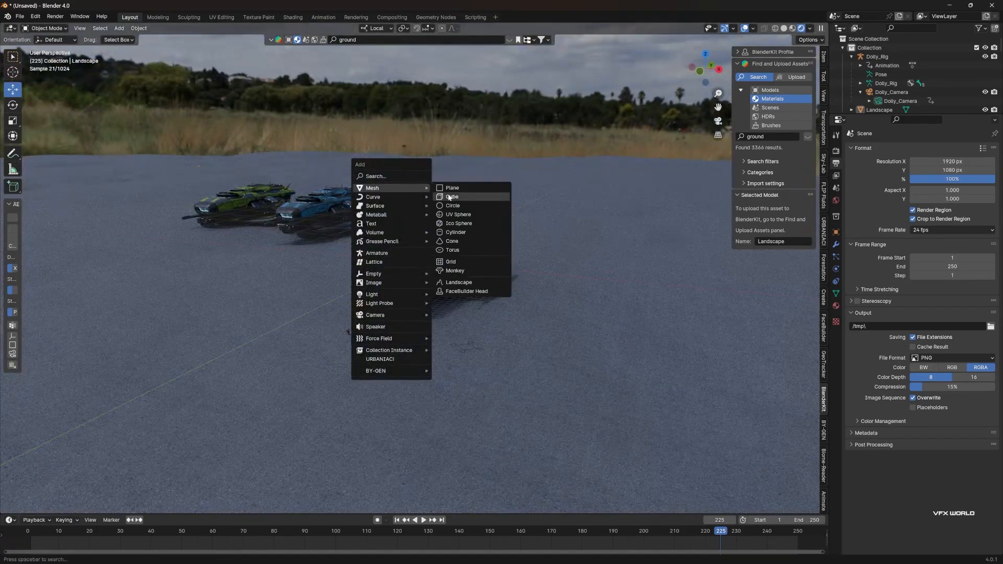
pyautogui.click(460, 196)
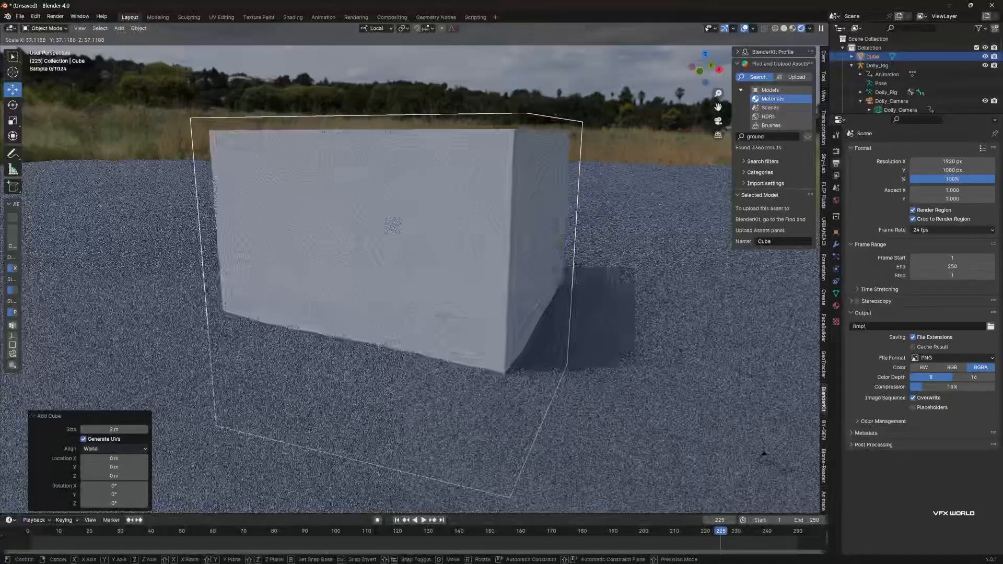
pyautogui.click(764, 455)
pyautogui.scroll(-4, 453, 368)
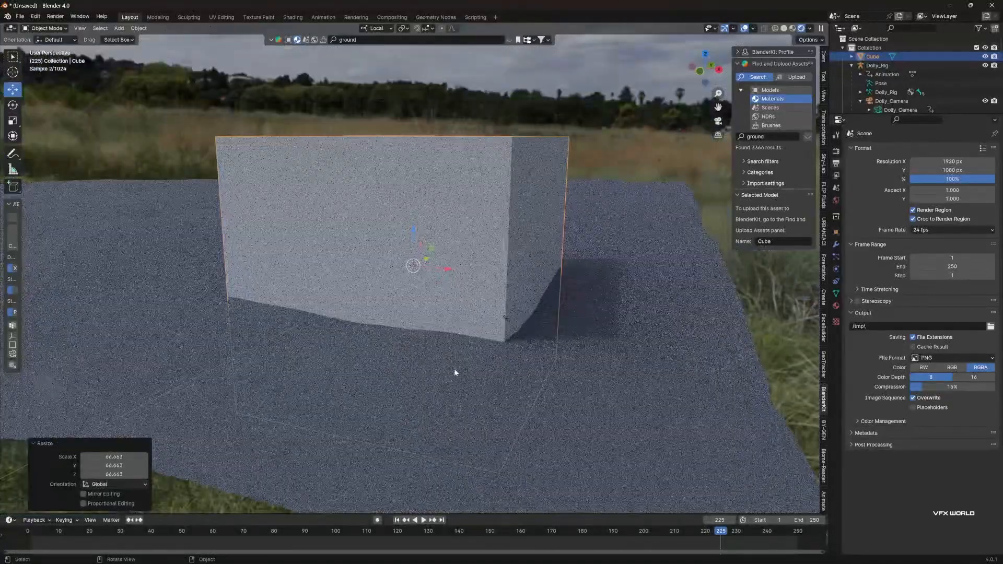
# Scale the cube by about 0.388 along its local Z axis and enlarge it uniformly to enclose more of the terrain
pyautogui.press('s')
pyautogui.press('z')
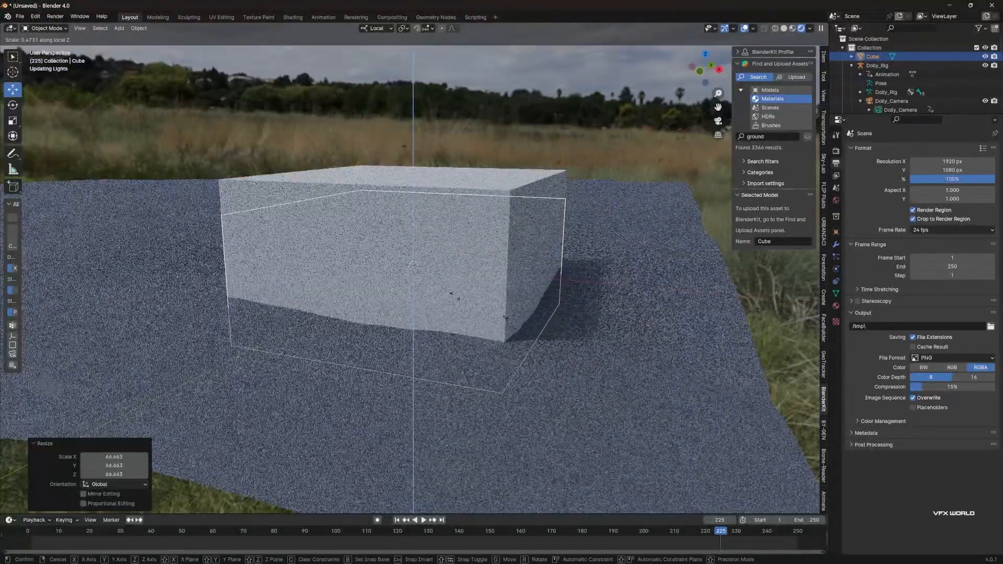
pyautogui.click(452, 284)
pyautogui.press('s')
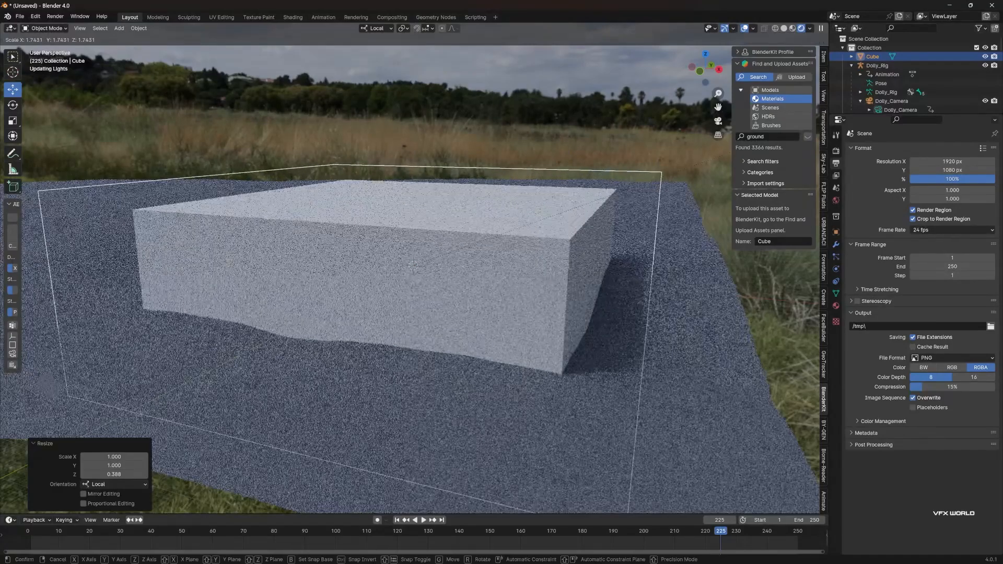
pyautogui.click(236, 84)
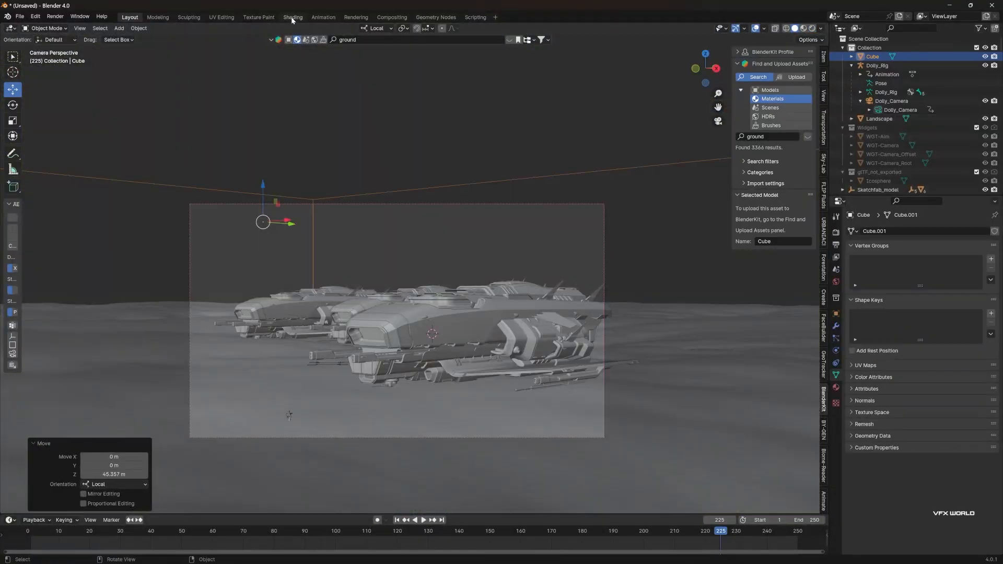
# Open the Shading workspace with rendered viewport shading and create a new material on the cube
pyautogui.click(292, 17)
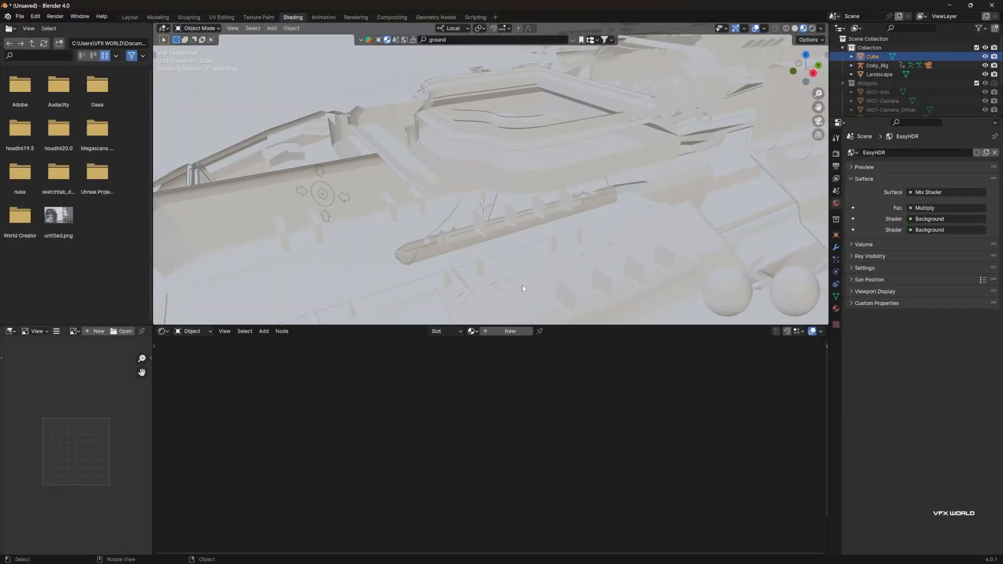
pyautogui.scroll(-2, 518, 284)
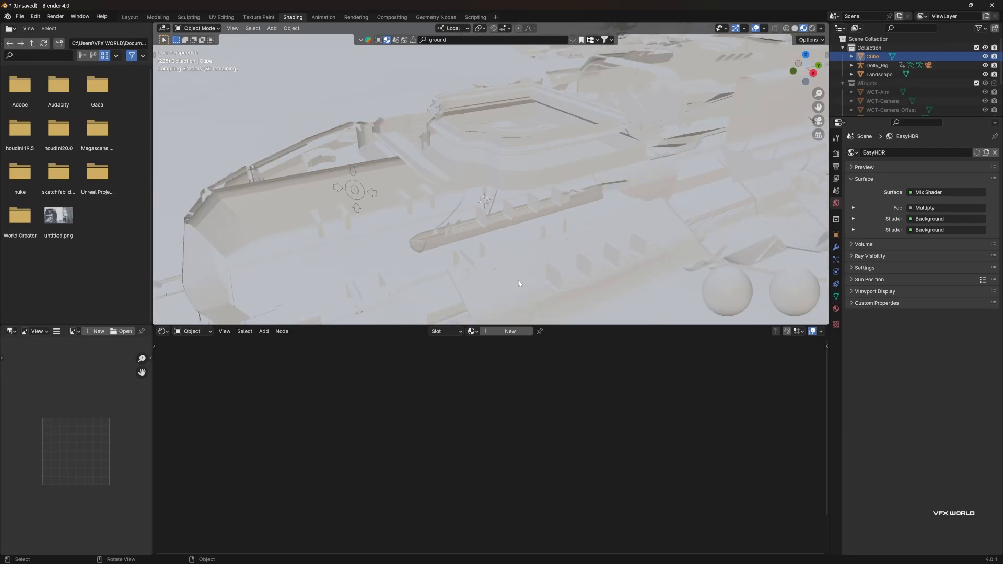
pyautogui.press('z')
pyautogui.click(584, 204)
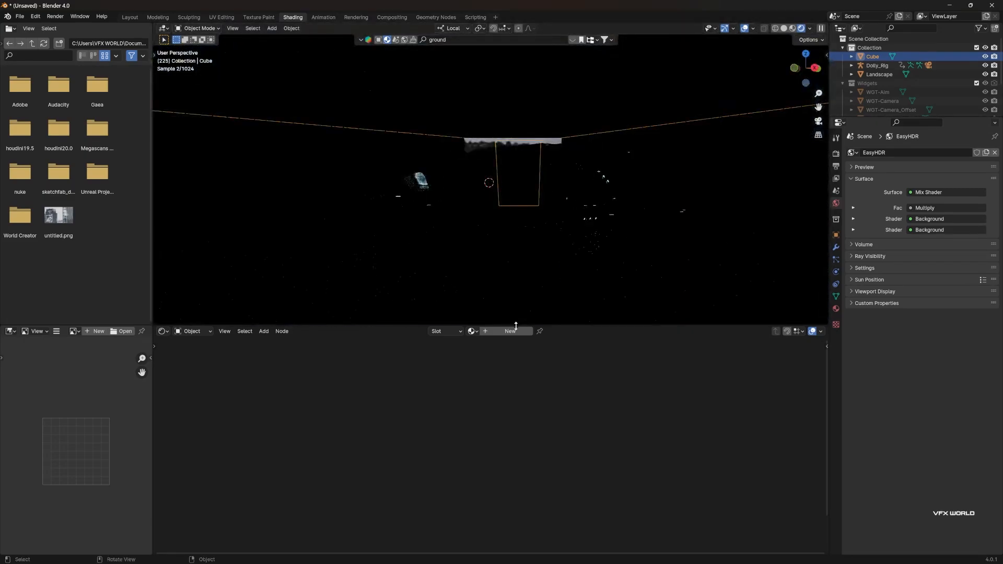
pyautogui.click(510, 331)
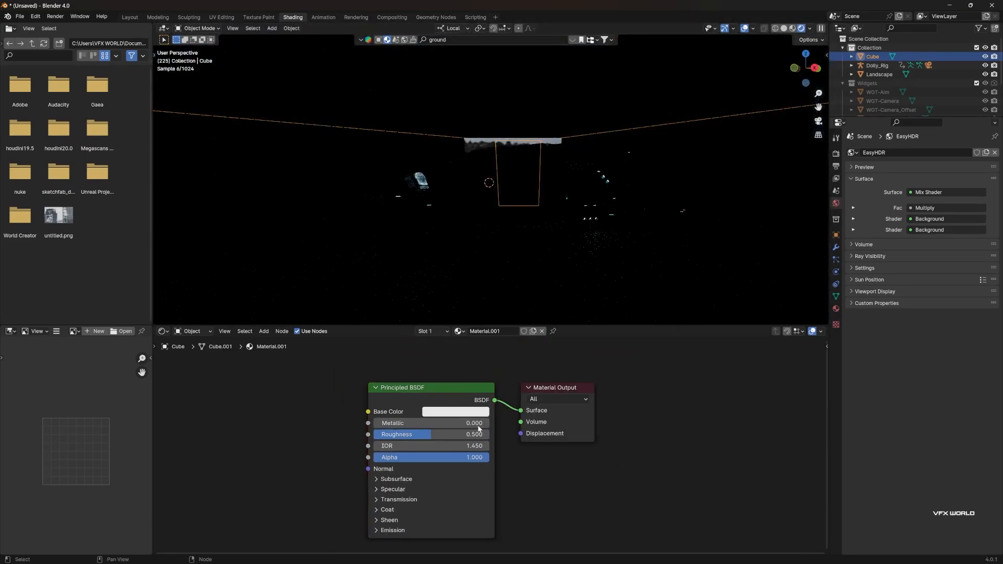
# Replace the Principled BSDF node in the cube's material with a Principled Volume node
pyautogui.press('x')
pyautogui.hotkey('shift', 'a')
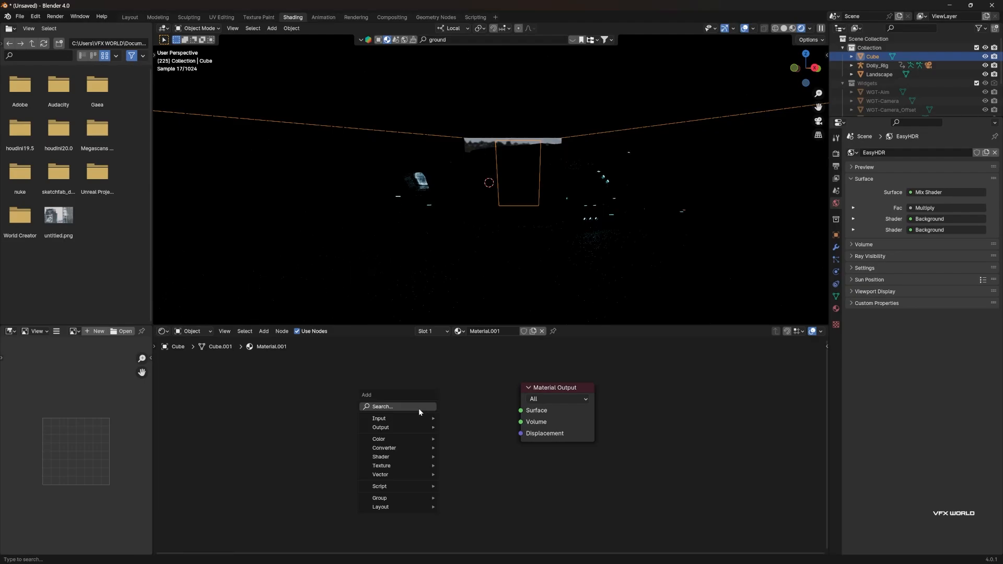
pyautogui.click(416, 406)
pyautogui.hotkey('shift', 'a')
pyautogui.click(416, 407)
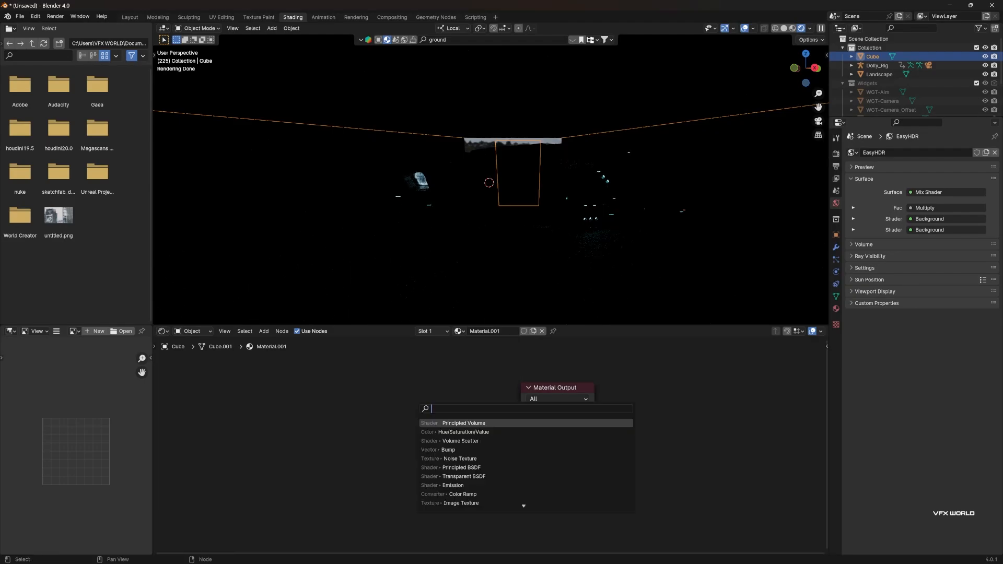
pyautogui.write('volume')
pyautogui.press('Down')
pyautogui.press('Down')
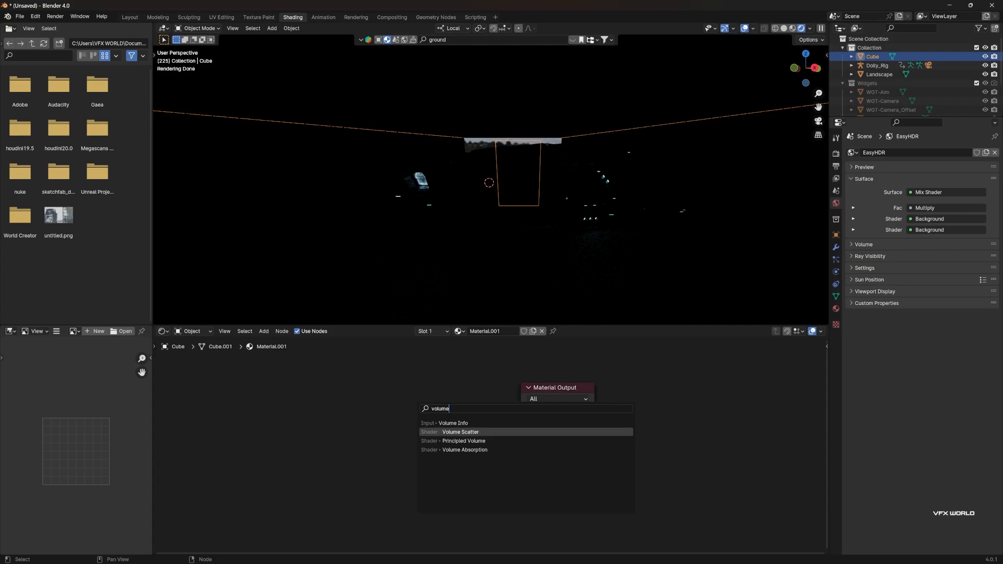
pyautogui.press('Return')
pyautogui.click(361, 381)
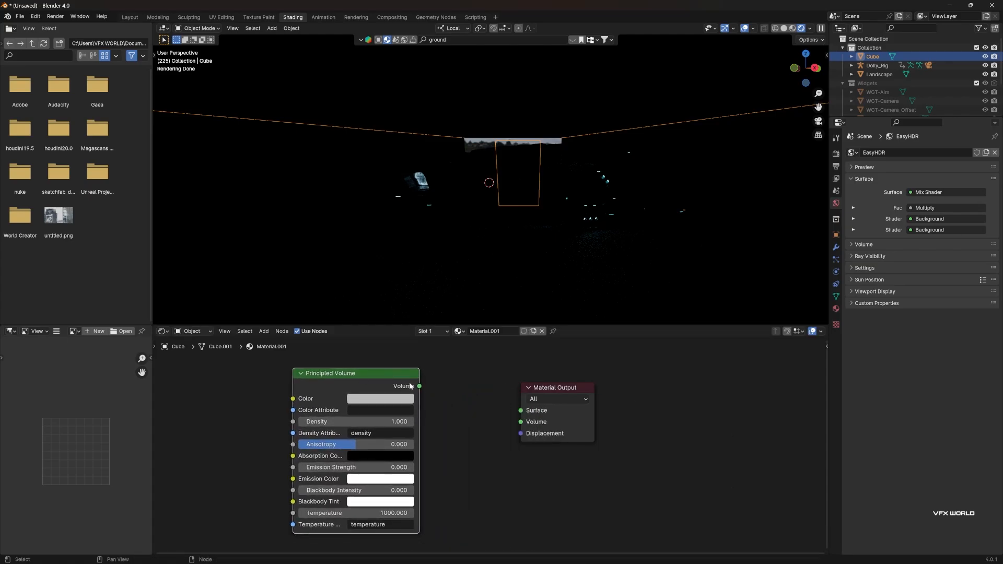
# Connect the Principled Volume to the Material Output's Volume input, set Density to 0.01 and check it through the camera
pyautogui.moveTo(418, 386); pyautogui.dragTo(461, 404)
pyautogui.moveTo(521, 424); pyautogui.dragTo(521, 422)
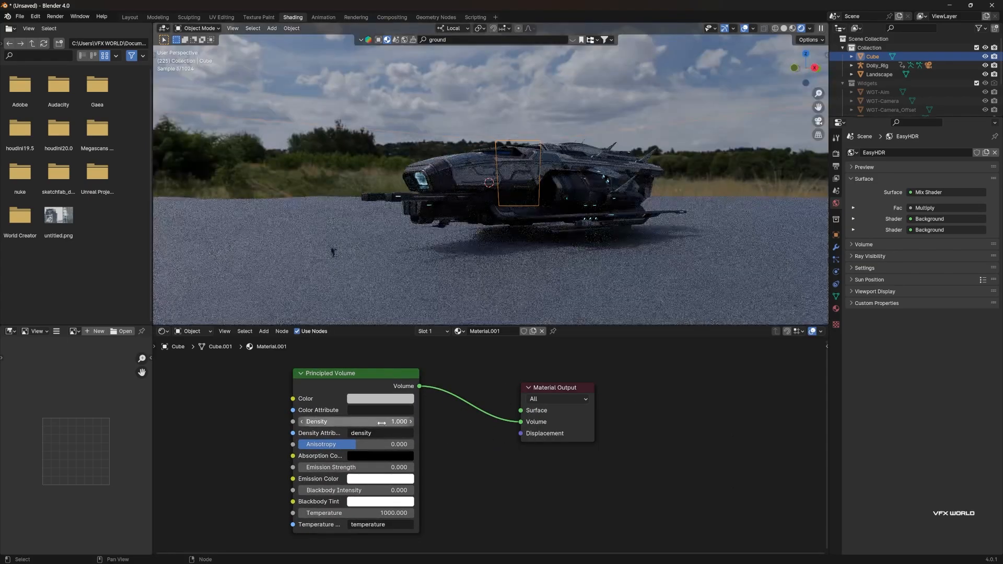
pyautogui.doubleClick(355, 422)
pyautogui.write('.01')
pyautogui.press('Return')
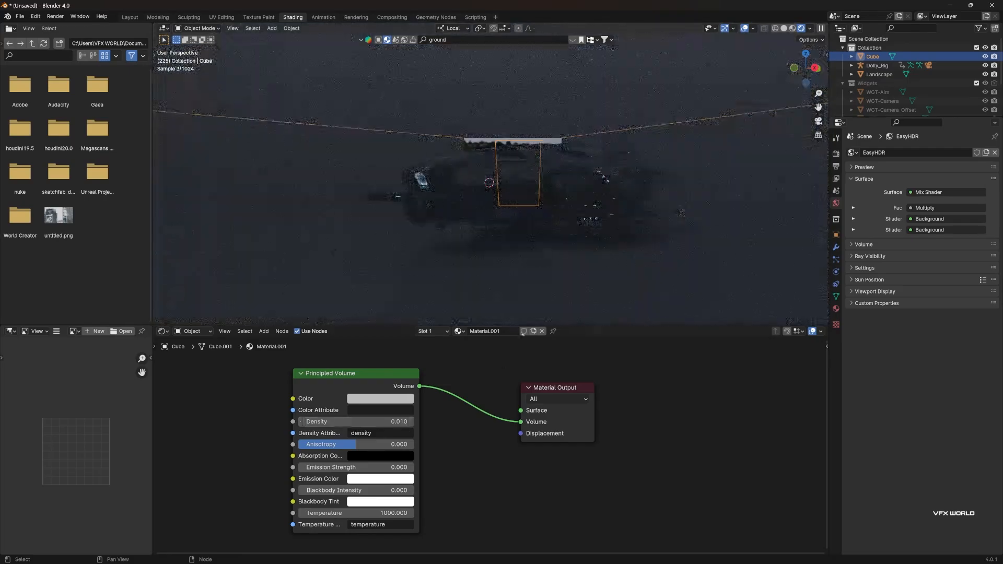
pyautogui.moveTo(468, 240); pyautogui.dragTo(493, 249, button='middle')
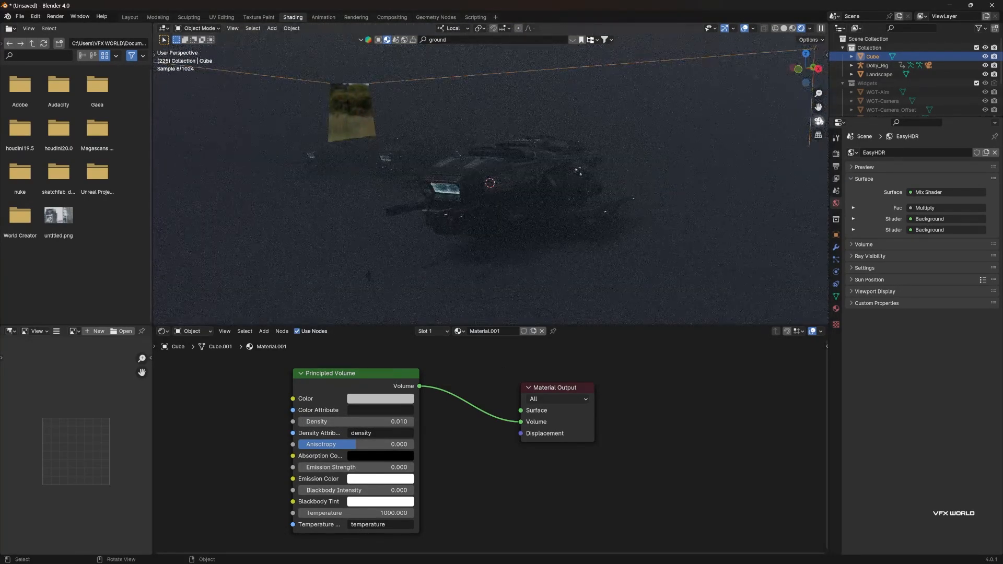
pyautogui.click(818, 121)
pyautogui.scroll(1, 564, 204)
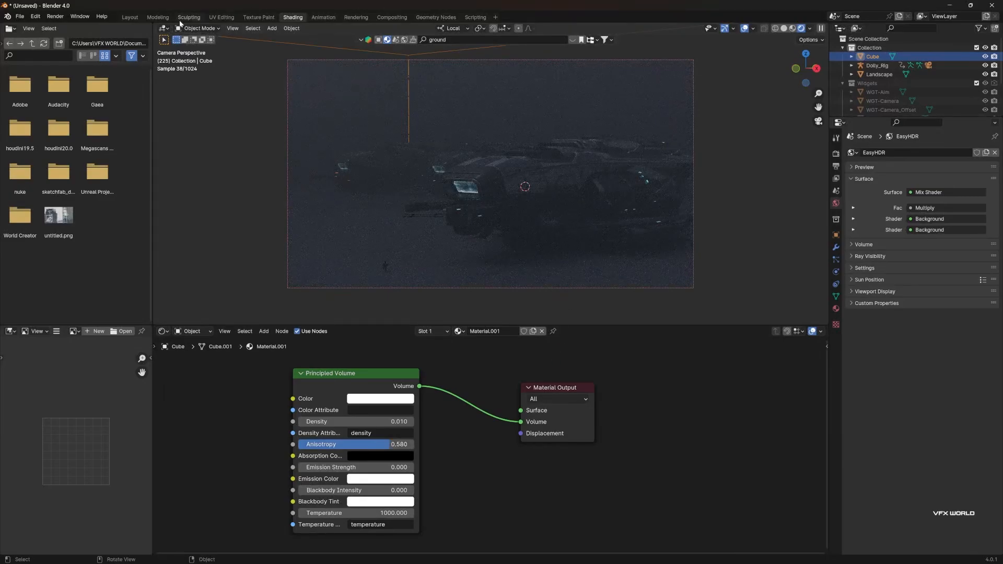
# Return to the Layout workspace and show the camera view in rendered viewport shading
pyautogui.click(130, 17)
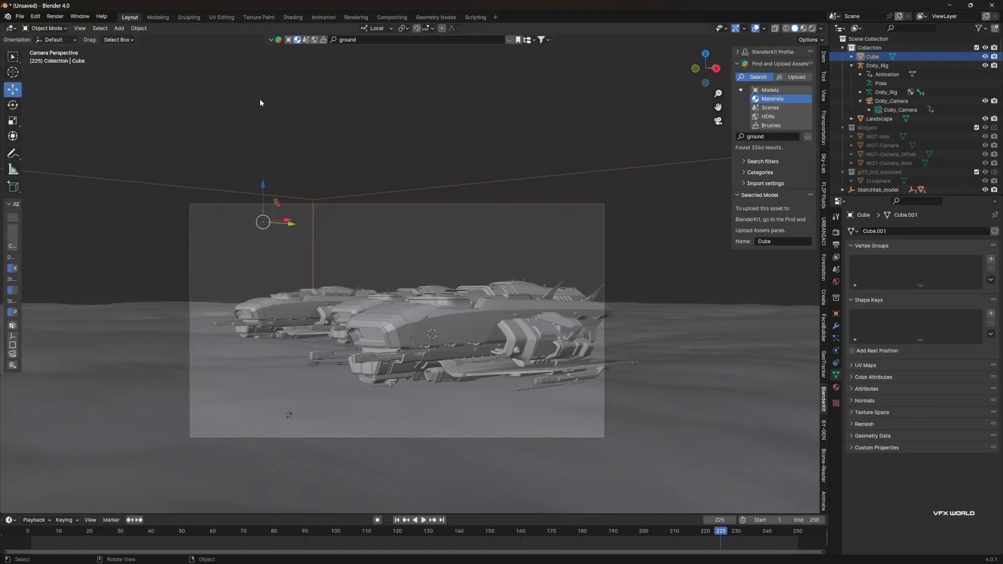
pyautogui.click(812, 29)
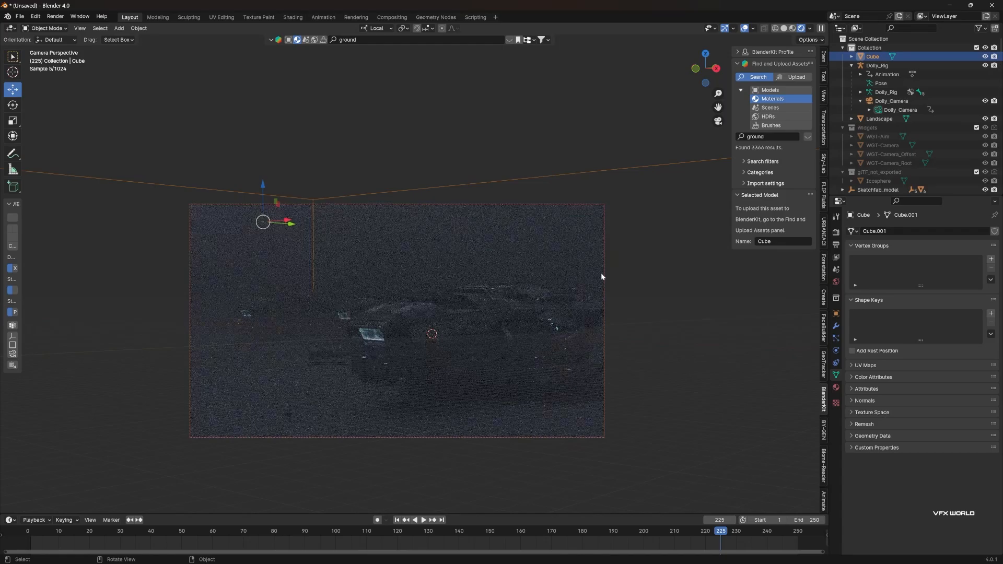
pyautogui.scroll(3, 545, 338)
pyautogui.scroll(-4, 541, 343)
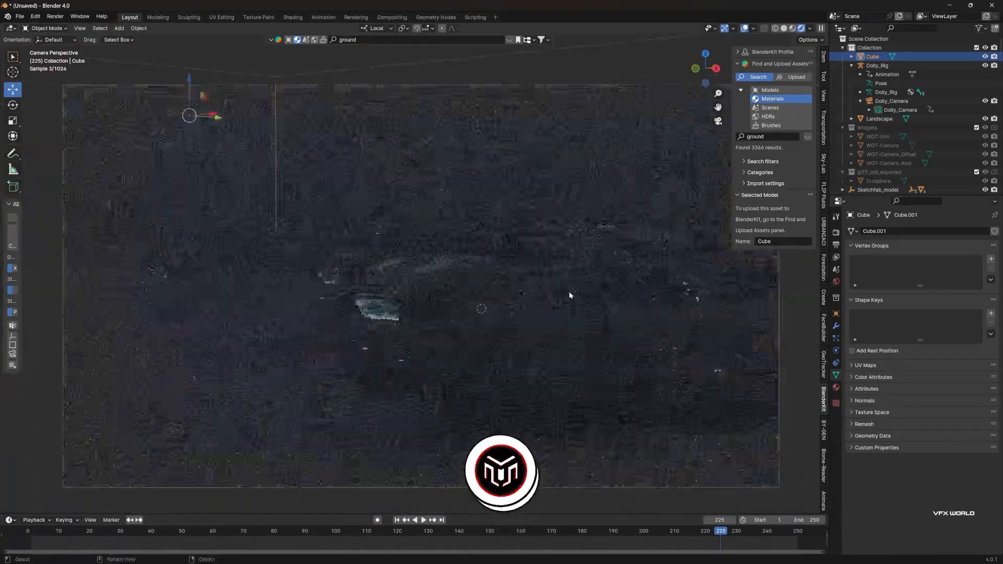
# Set the Cycles viewport Max Samples to 20 and deselect the cube
pyautogui.click(836, 231)
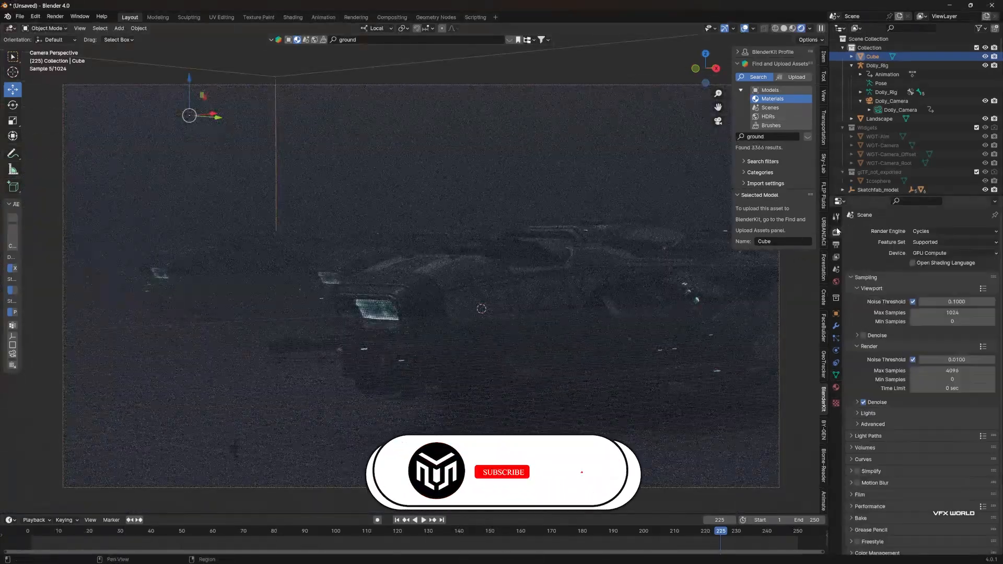
pyautogui.doubleClick(930, 312)
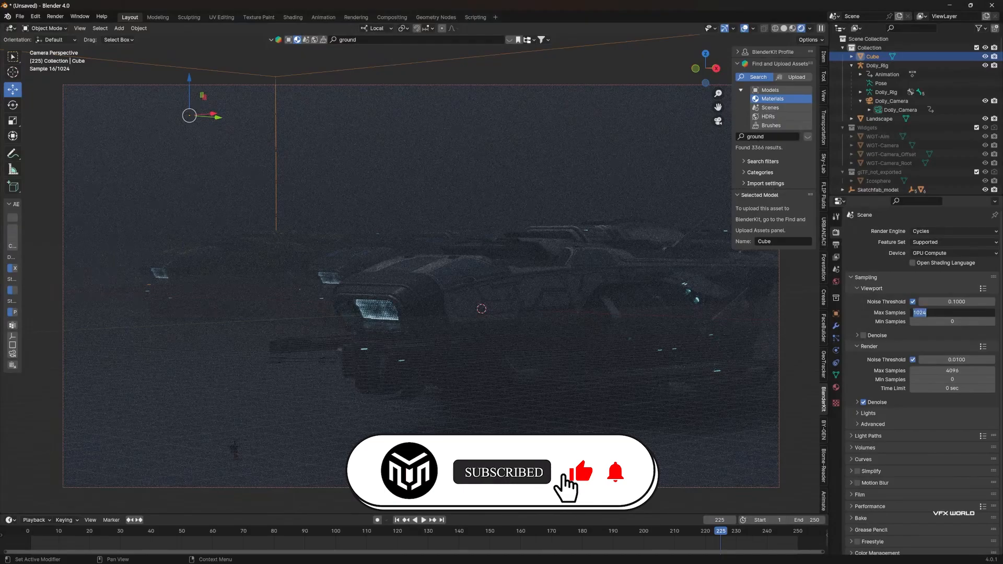
pyautogui.write('20')
pyautogui.press('Return')
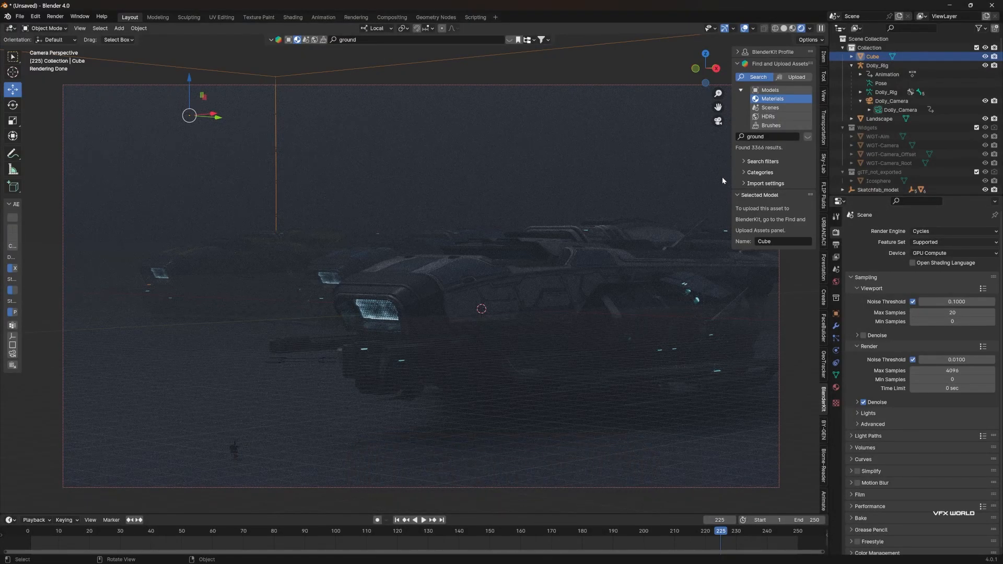
pyautogui.click(440, 452)
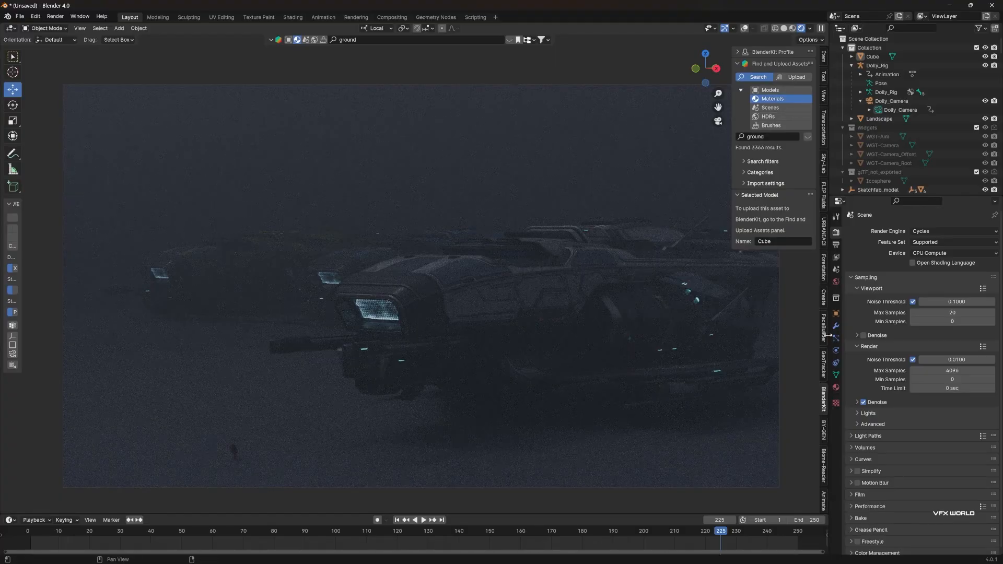
# Go forward through the Easy HDRI skies to green_point_park_4k.hdr and set its Sky Strength to 5
pyautogui.scroll(-4, 823, 500)
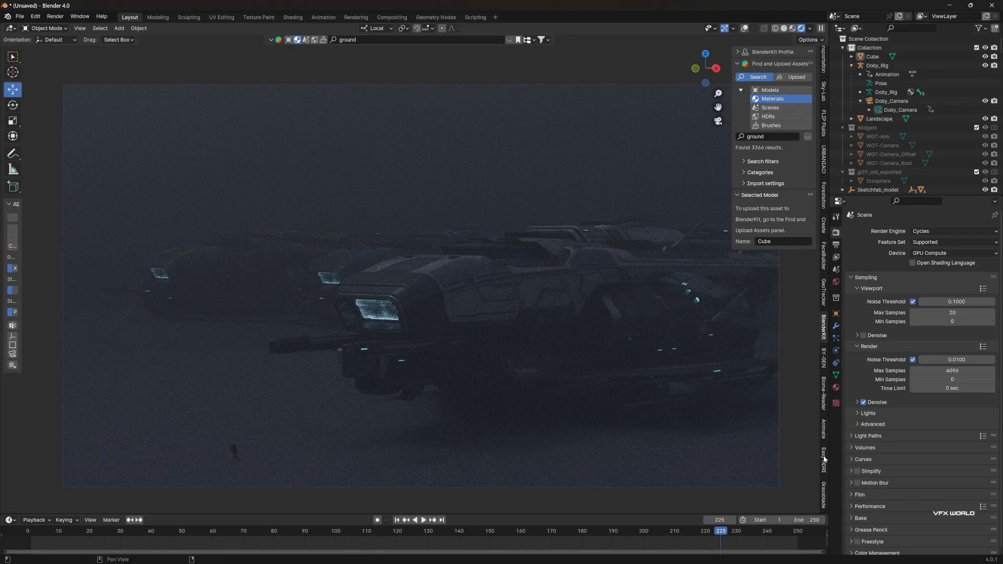
pyautogui.click(823, 460)
pyautogui.click(804, 140)
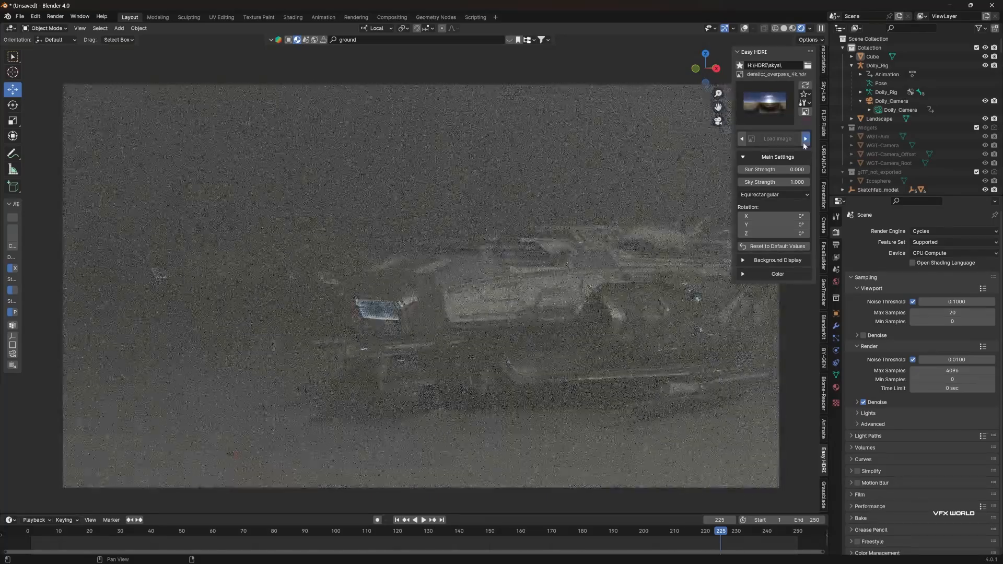
pyautogui.click(803, 140)
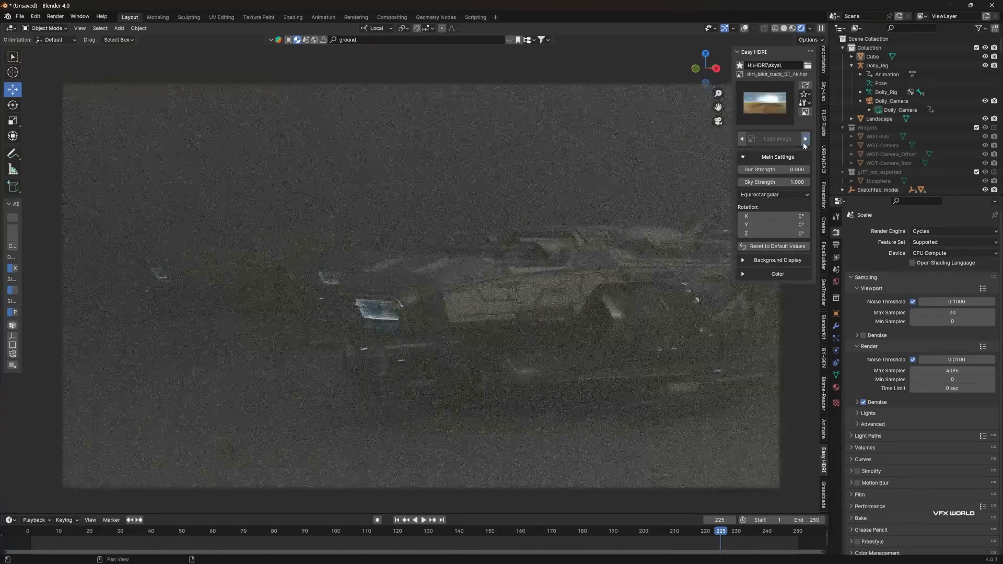
pyautogui.click(804, 140)
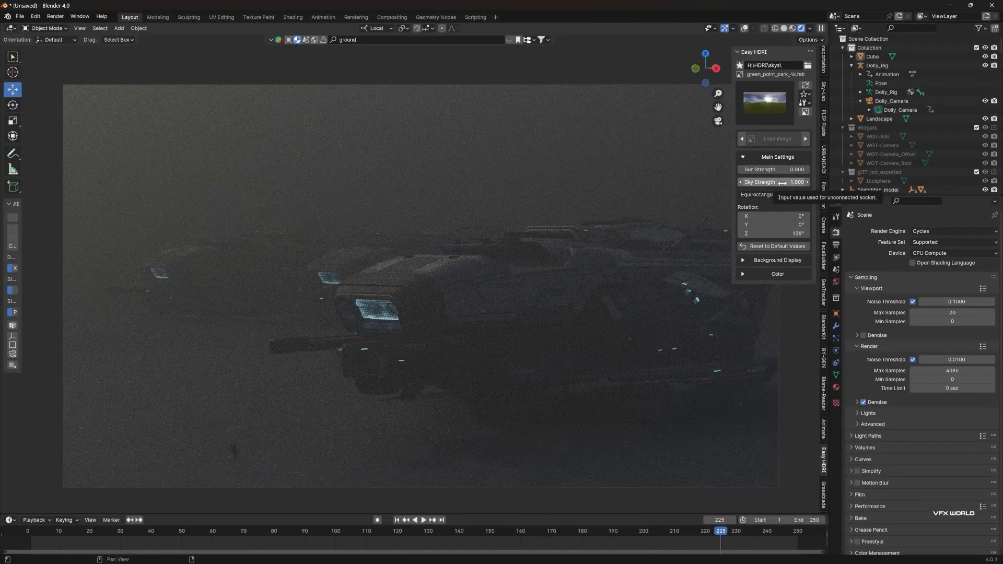
pyautogui.click(782, 182)
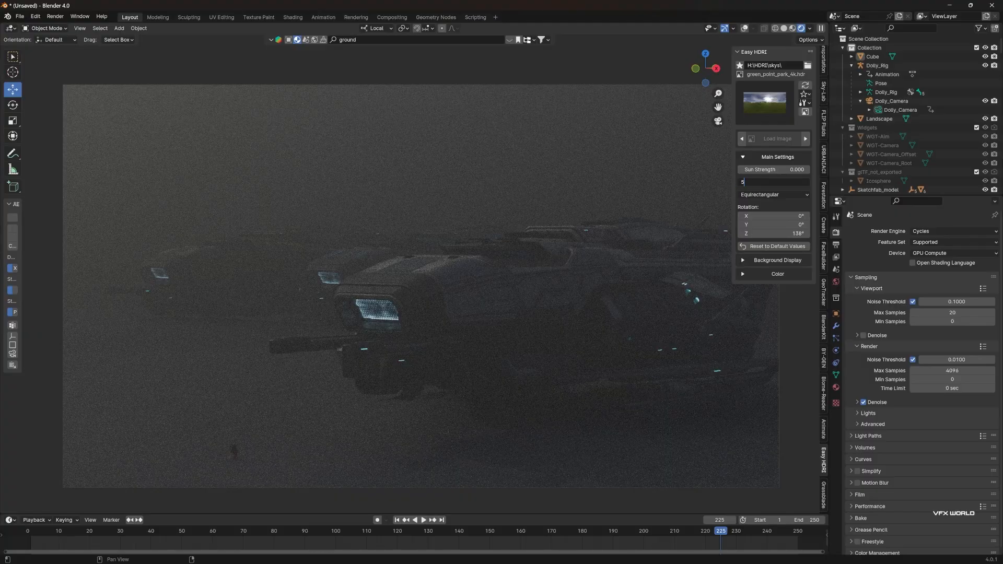
pyautogui.press('Return')
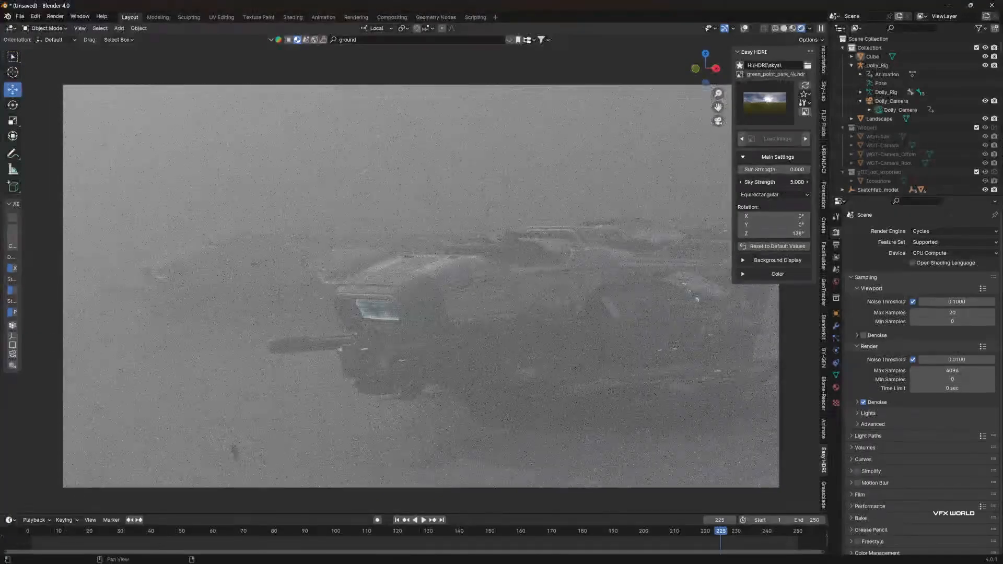
# Use kloppenheim_04_4k.hdr as the Easy HDRI sky, with Sky Strength 1.5 and Z rotation 145°
pyautogui.press('Return')
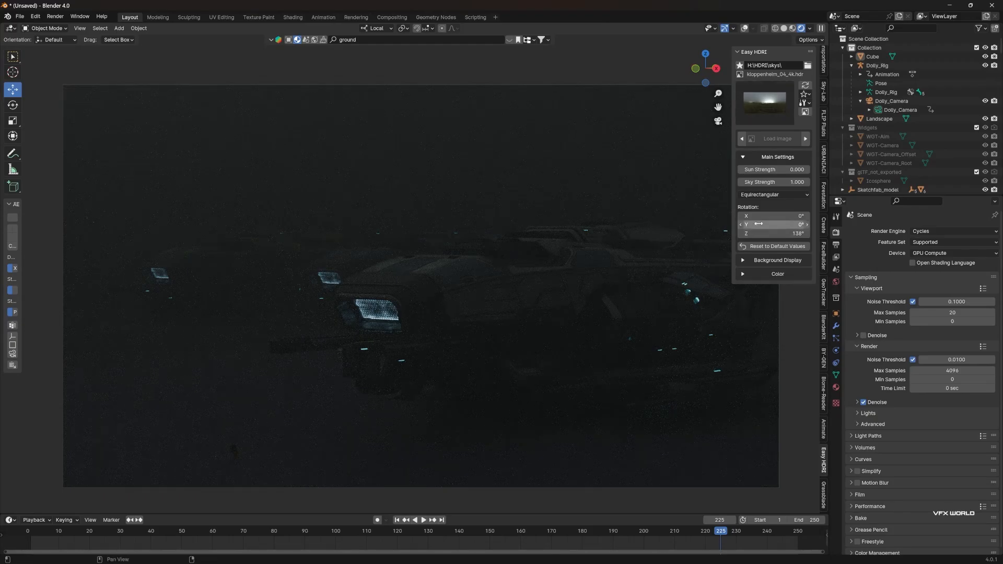
pyautogui.click(774, 181)
pyautogui.write('2')
pyautogui.press('Return')
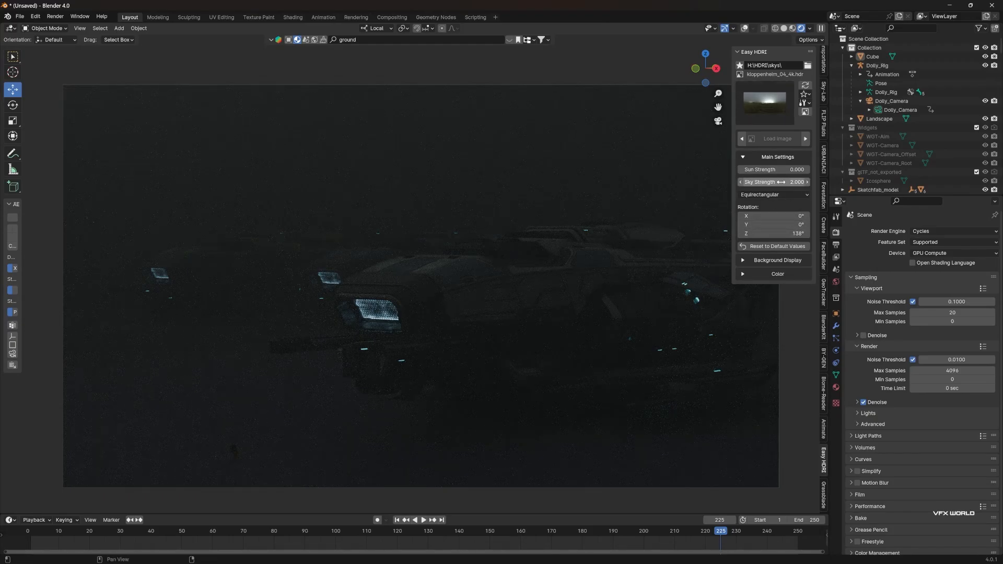
pyautogui.click(774, 182)
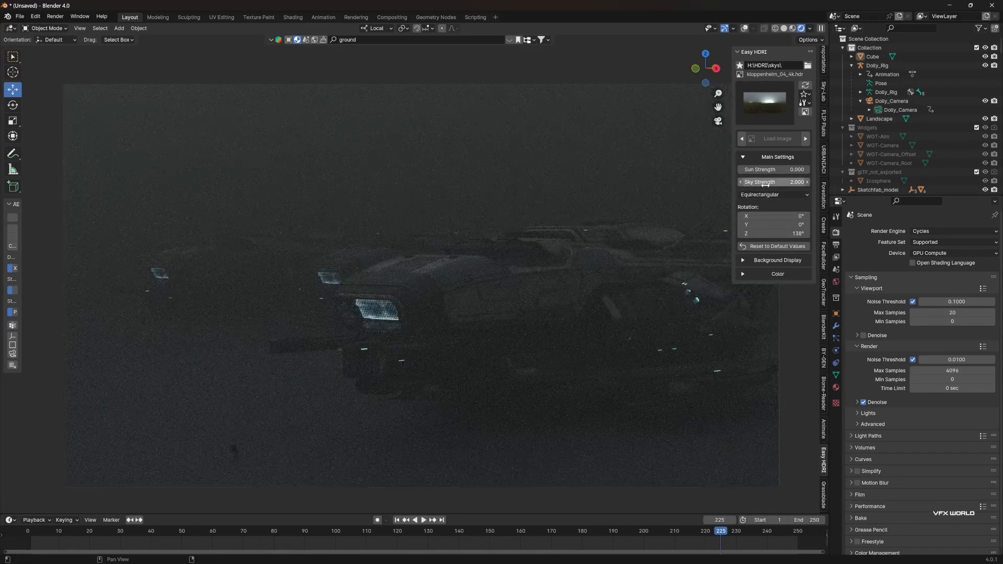
pyautogui.write('1.5')
pyautogui.press('Return')
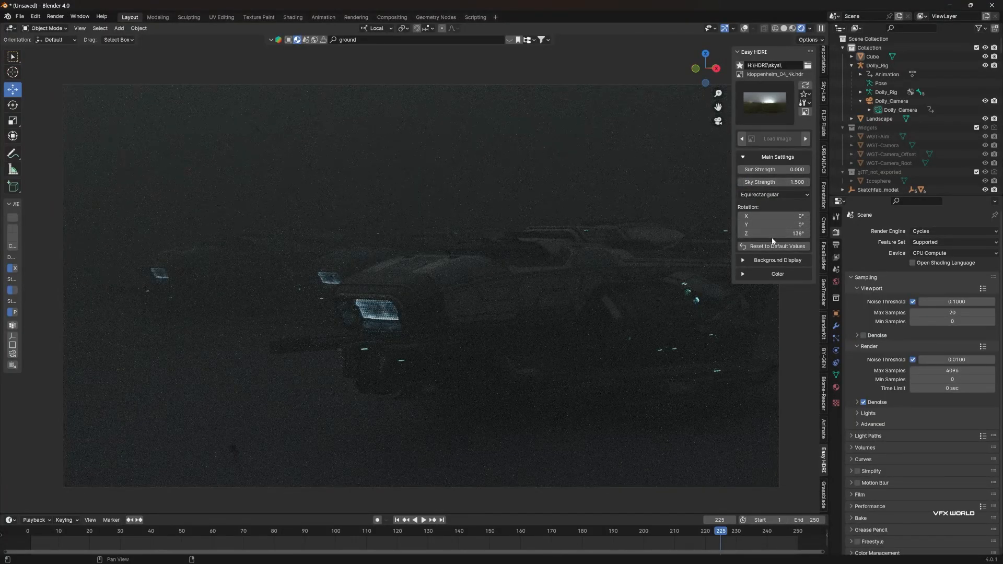
pyautogui.moveTo(772, 234); pyautogui.dragTo(778, 233)
# Expand the Sketchfab_model hierarchy down to Cube.034 and select its Cube.034_Spaceship_1_0 mesh
pyautogui.click(415, 318)
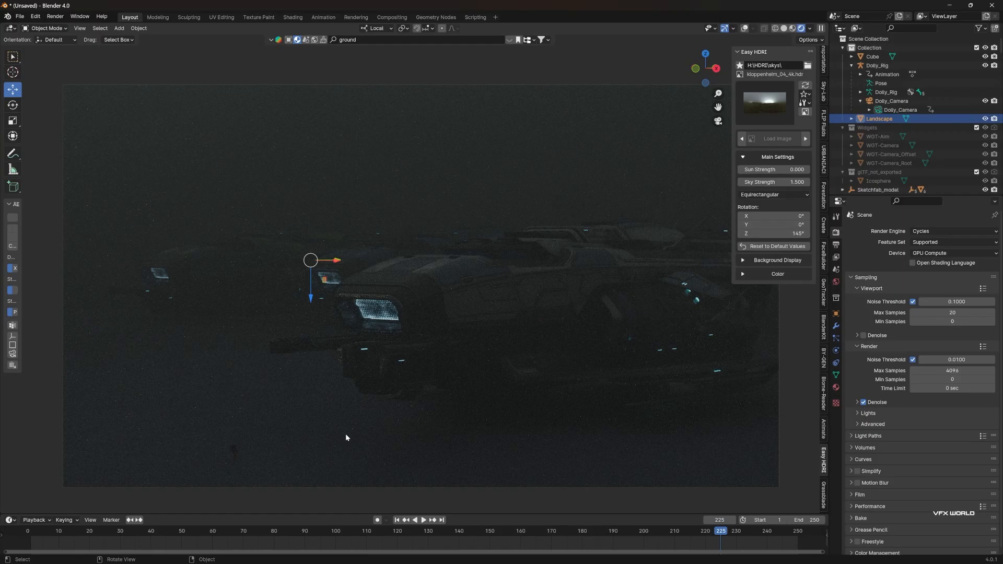
pyautogui.scroll(-3, 875, 152)
pyautogui.click(532, 273)
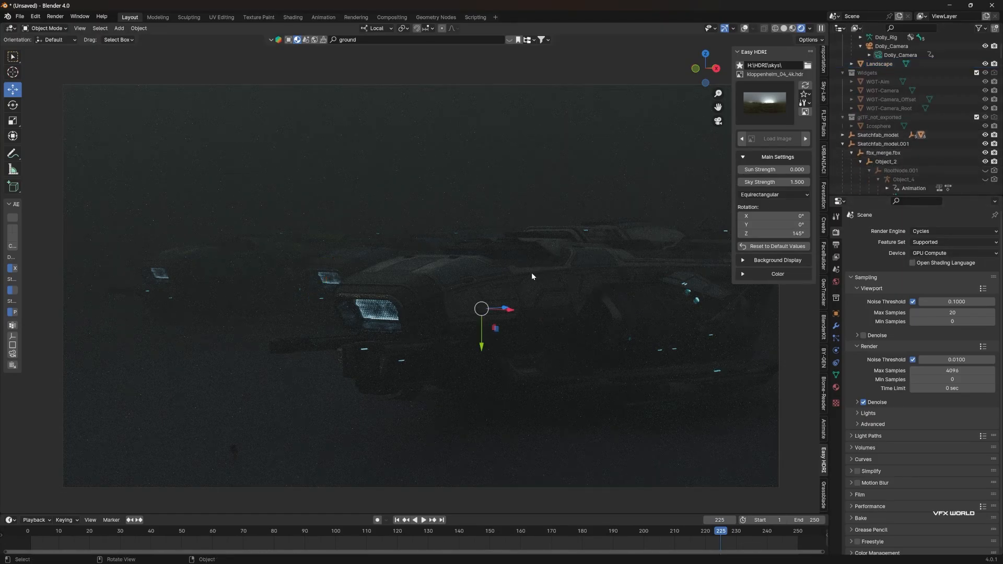
pyautogui.click(842, 145)
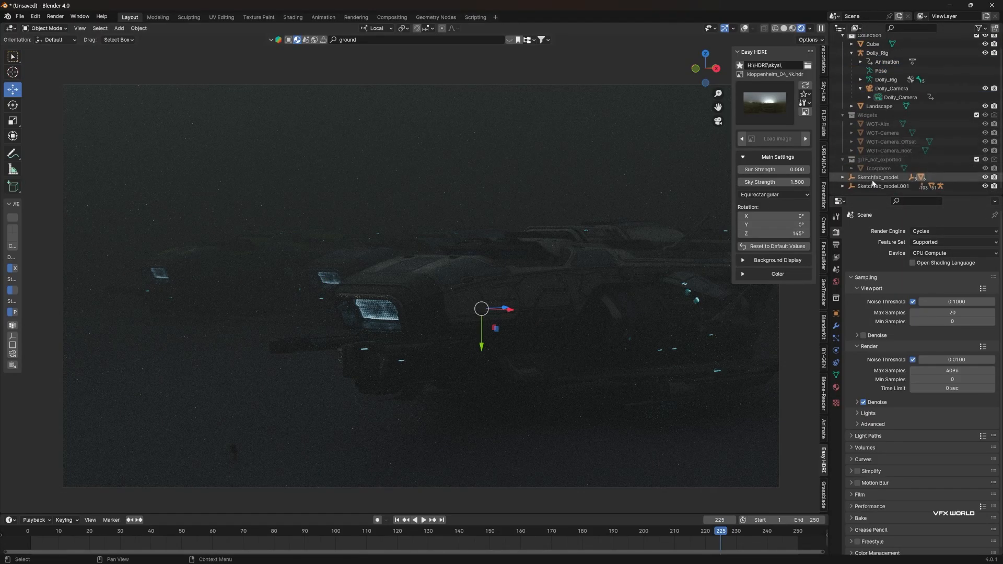
pyautogui.click(971, 186)
pyautogui.click(888, 177)
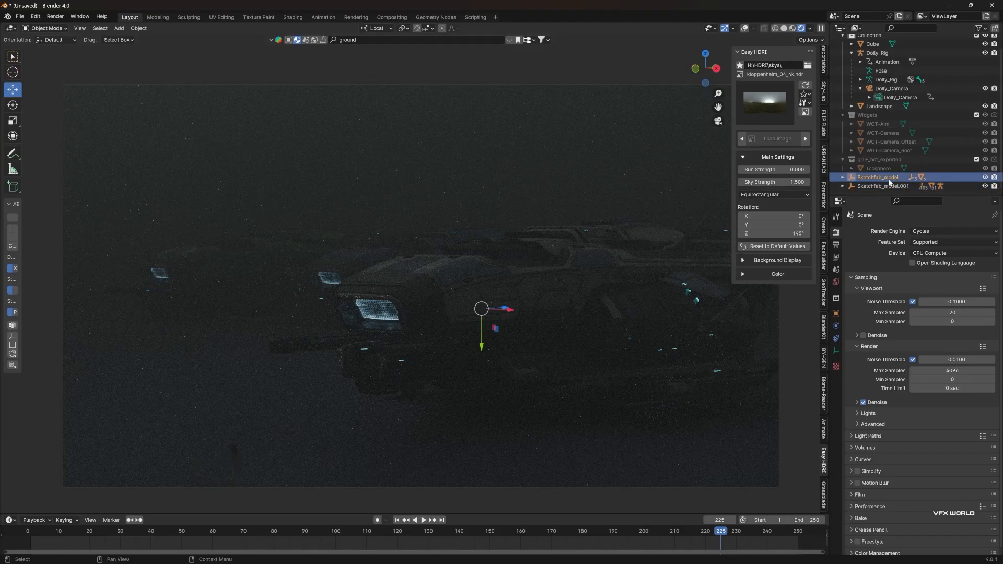
pyautogui.click(842, 178)
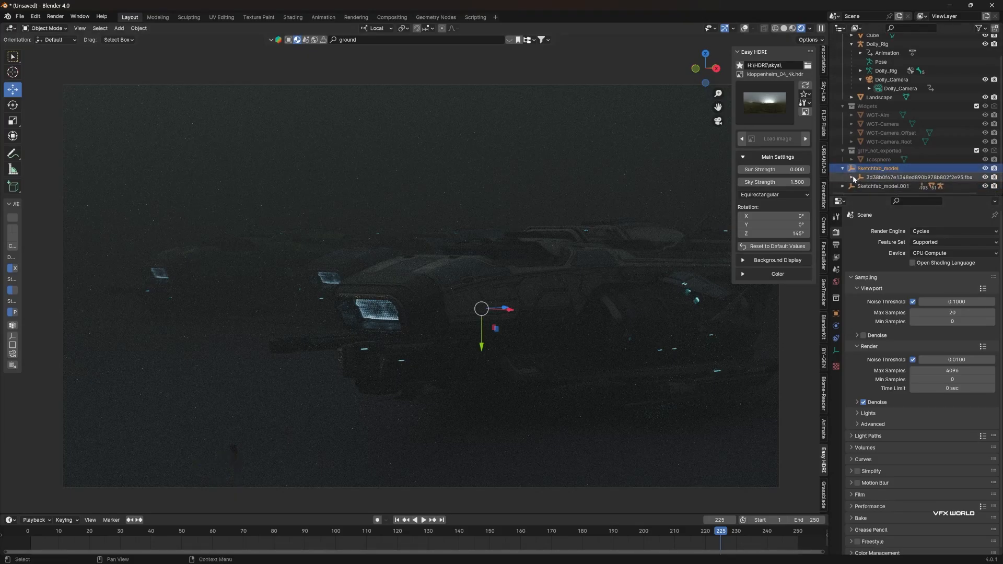
pyautogui.click(852, 176)
pyautogui.click(860, 178)
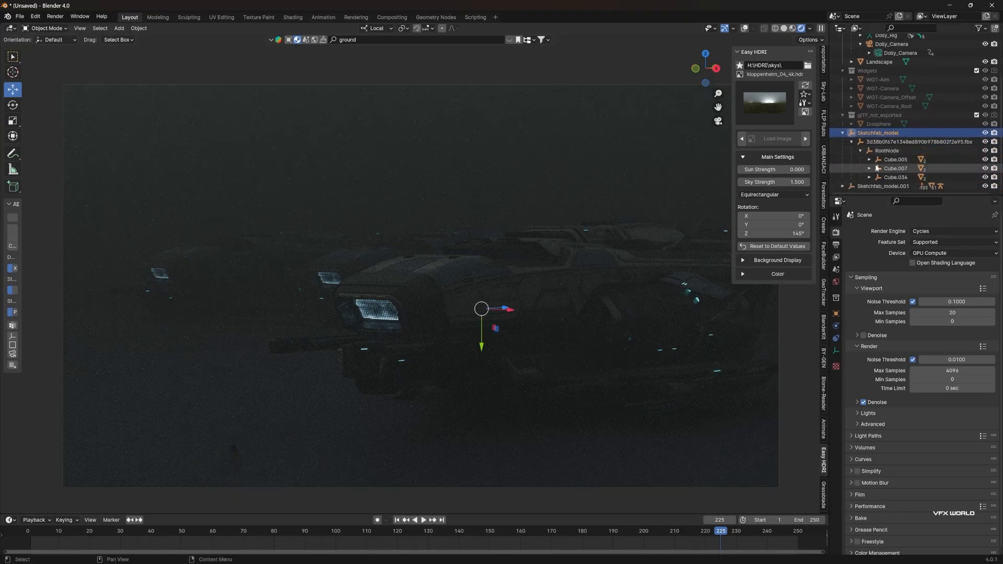
pyautogui.click(869, 177)
pyautogui.scroll(-1, 872, 176)
pyautogui.click(888, 169)
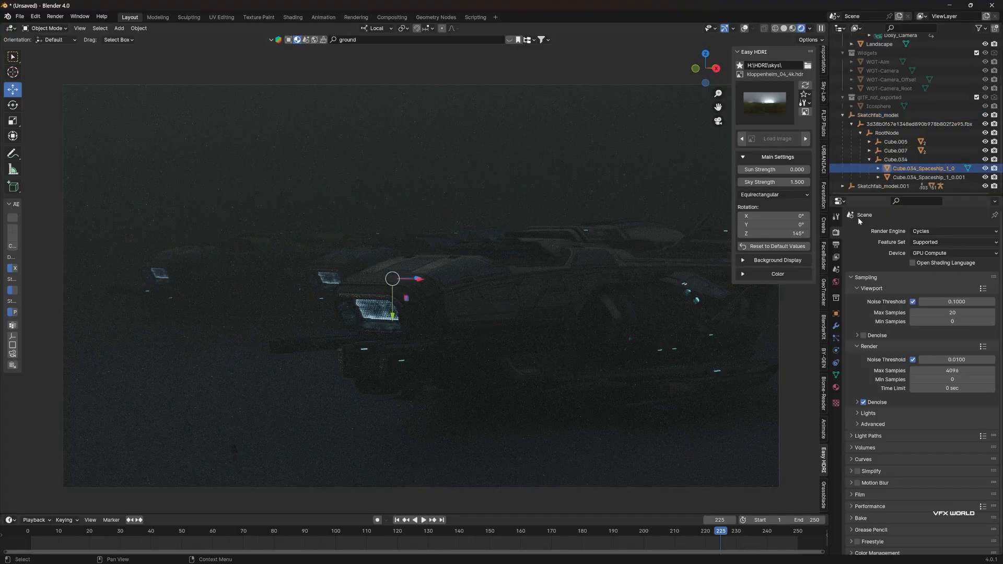
# Set the Emission Strength of the Spaceship_1 material to 50
pyautogui.click(835, 389)
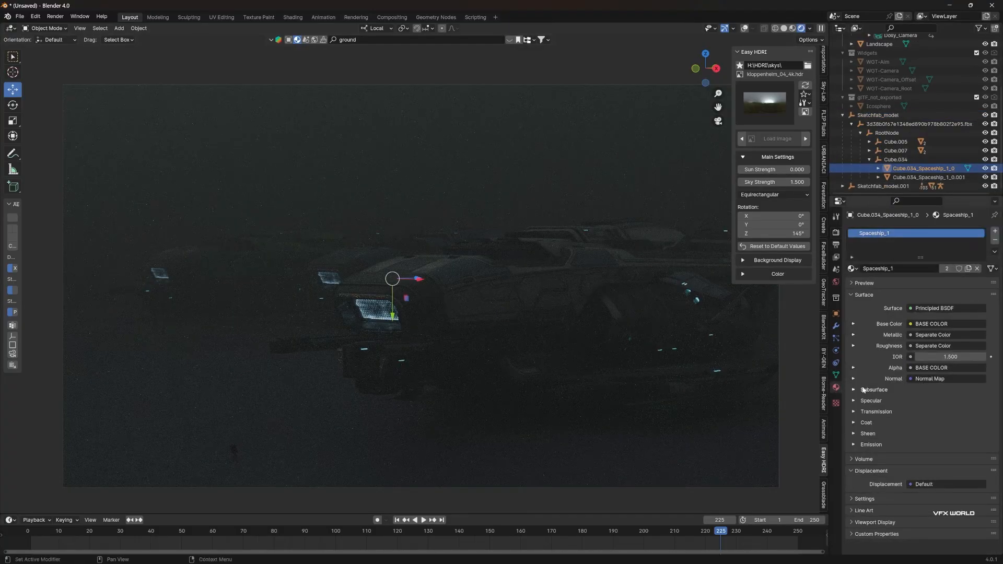
pyautogui.click(854, 444)
pyautogui.scroll(-1, 888, 449)
pyautogui.doubleClick(940, 459)
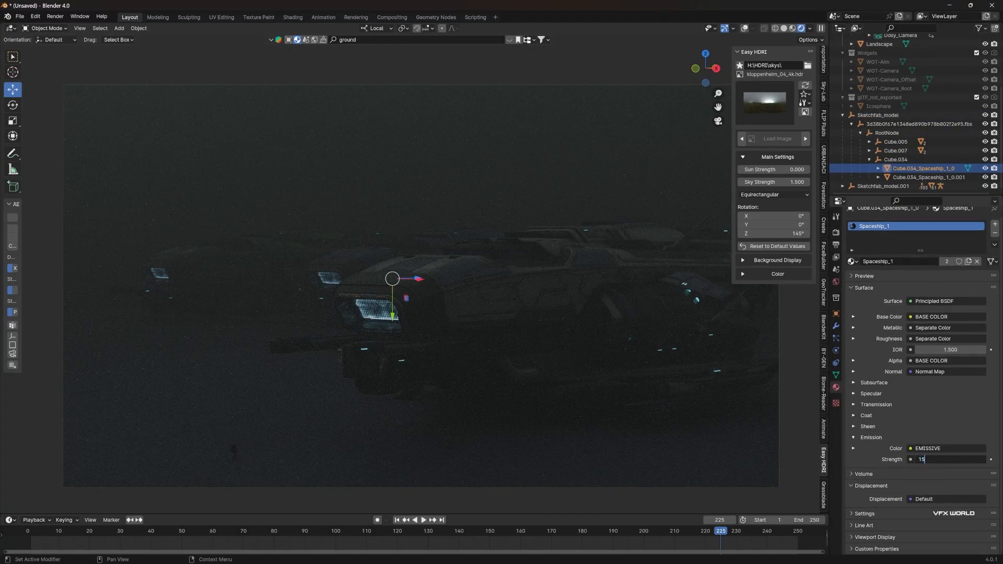
pyautogui.press('Return')
pyautogui.moveTo(934, 459); pyautogui.dragTo(964, 459)
pyautogui.click(951, 459)
pyautogui.write('50')
pyautogui.press('Return')
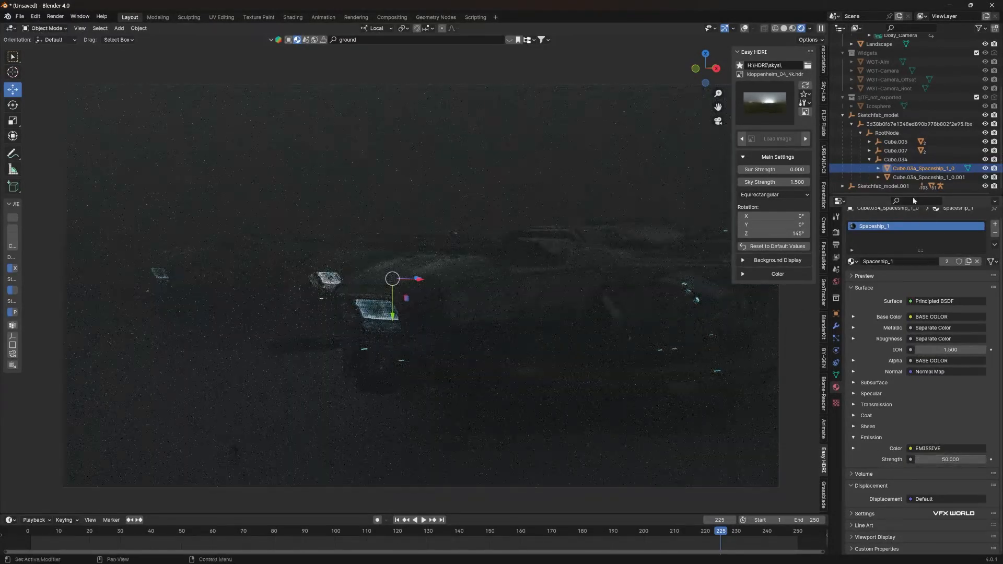
# Select the Cube.007_Spaceship_0 mesh and set its Spaceship material's Emission Strength to 15
pyautogui.click(889, 178)
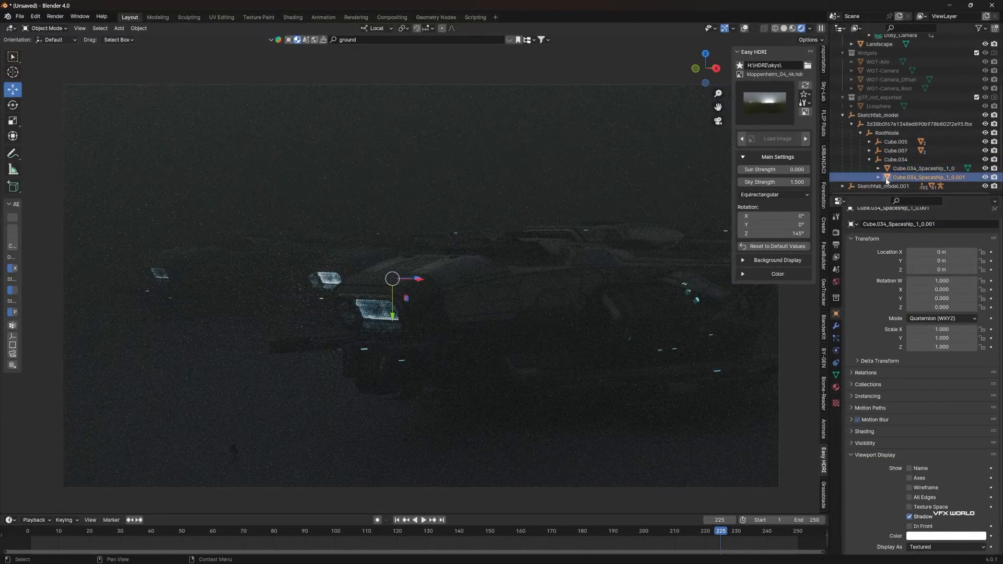
pyautogui.click(869, 151)
pyautogui.click(912, 159)
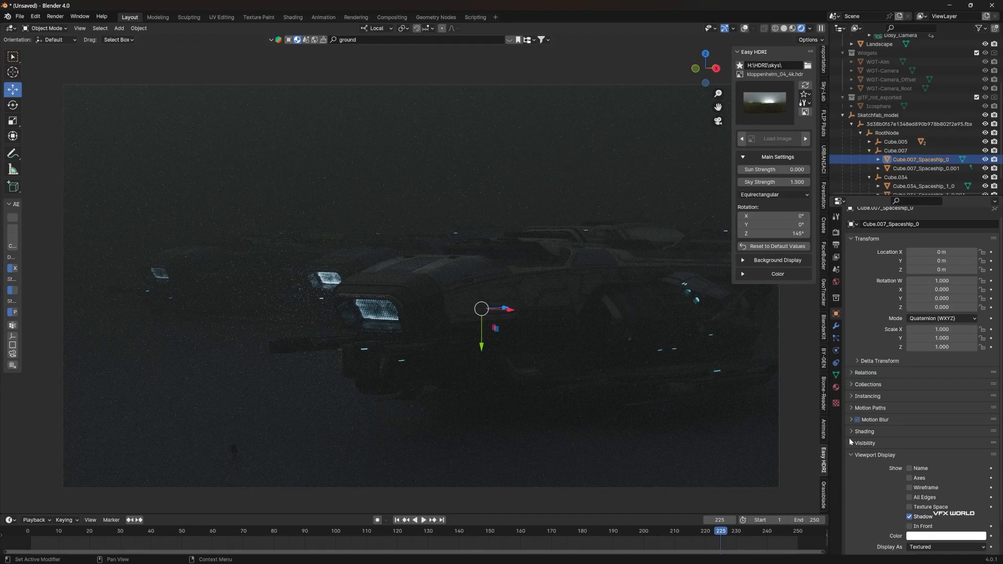
pyautogui.click(836, 387)
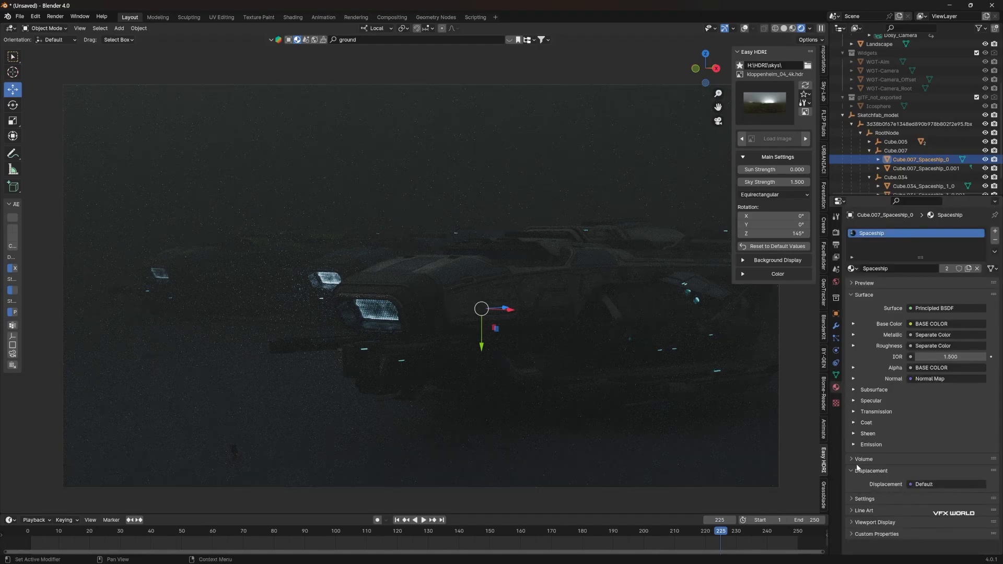
pyautogui.click(854, 445)
pyautogui.doubleClick(935, 466)
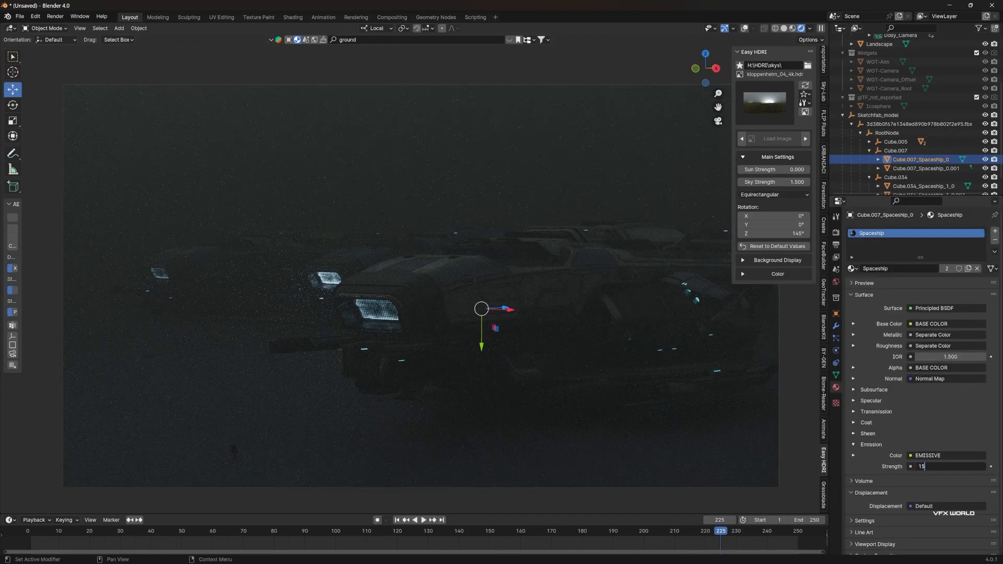
pyautogui.write('15')
pyautogui.press('Return')
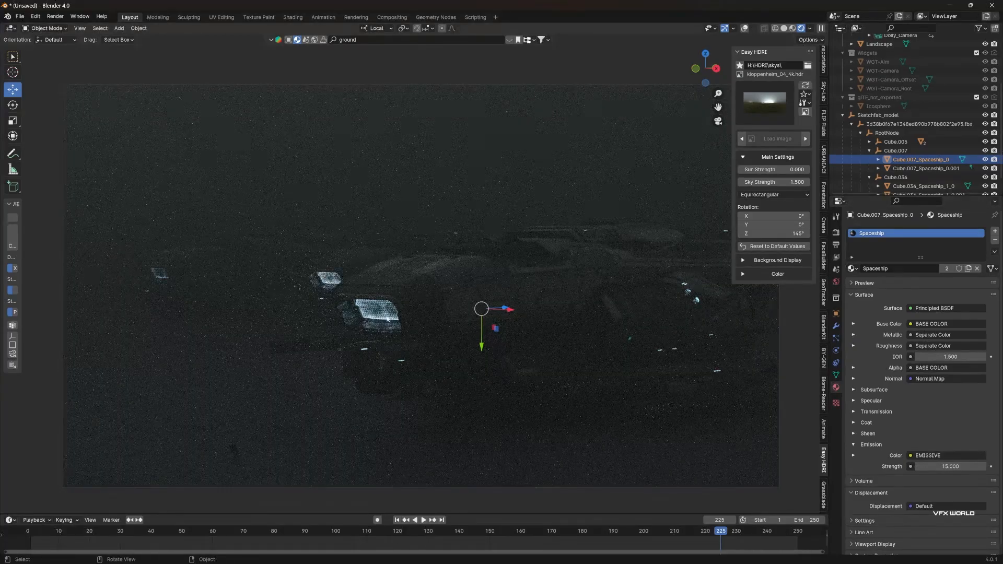
# In the Shading workspace, insert a Hue/Saturation/Value node between the emissive texture and the Principled BSDF's Emission Color, and shift its hue towards orange
pyautogui.click(293, 17)
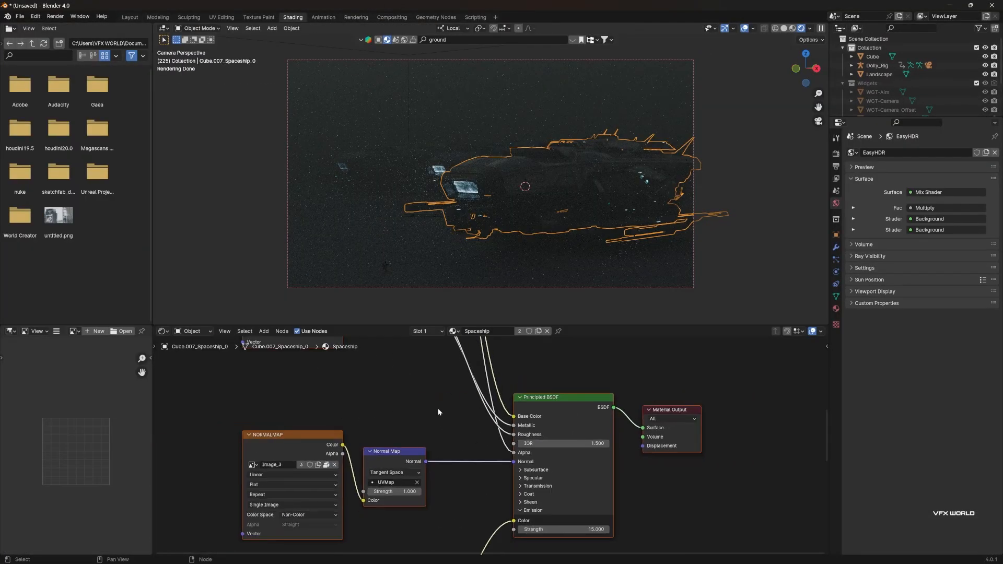
pyautogui.moveTo(571, 394); pyautogui.dragTo(560, 445, button='middle')
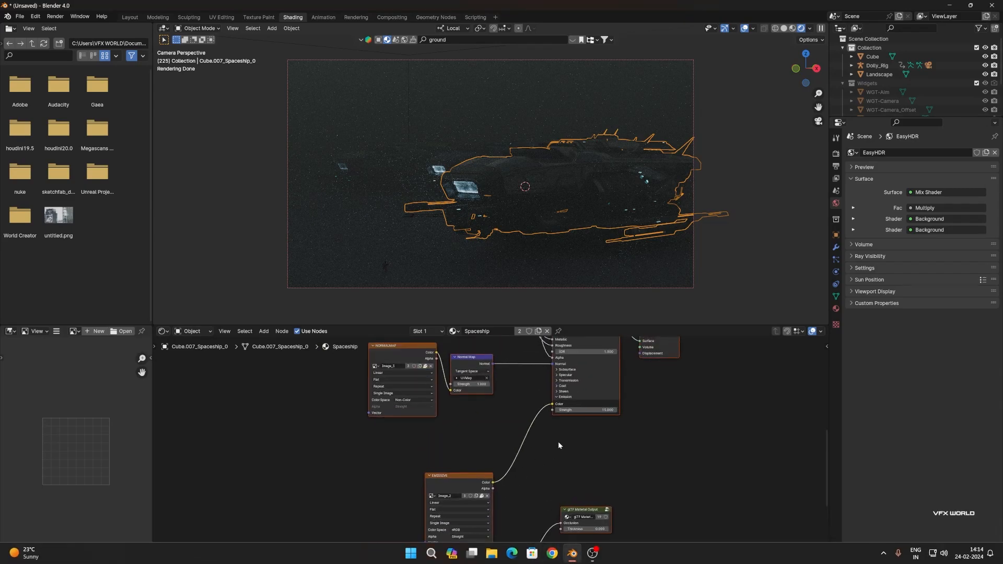
pyautogui.click(559, 446)
pyautogui.scroll(1, 559, 445)
pyautogui.click(462, 483)
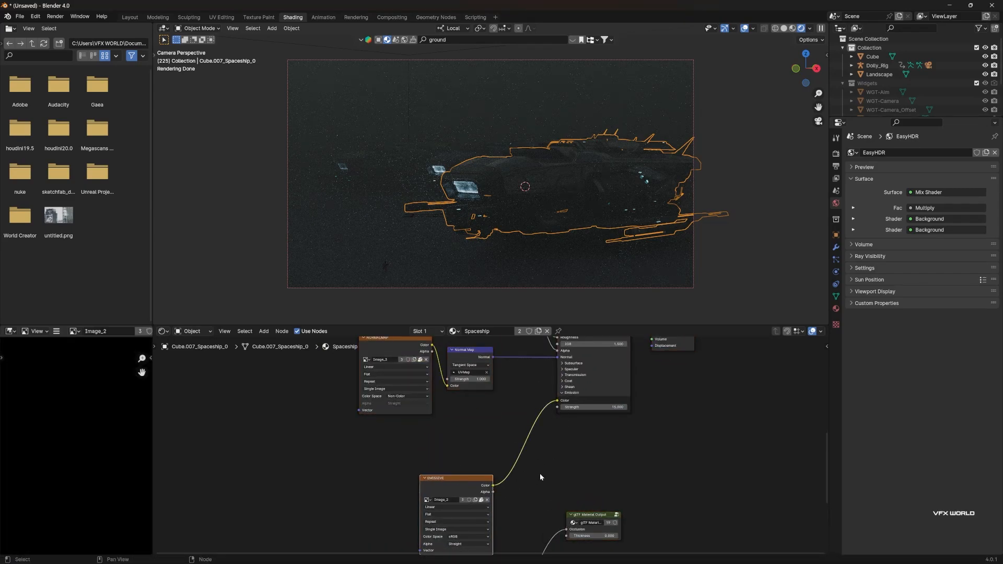
pyautogui.hotkey('shift', 'a')
pyautogui.write('hue')
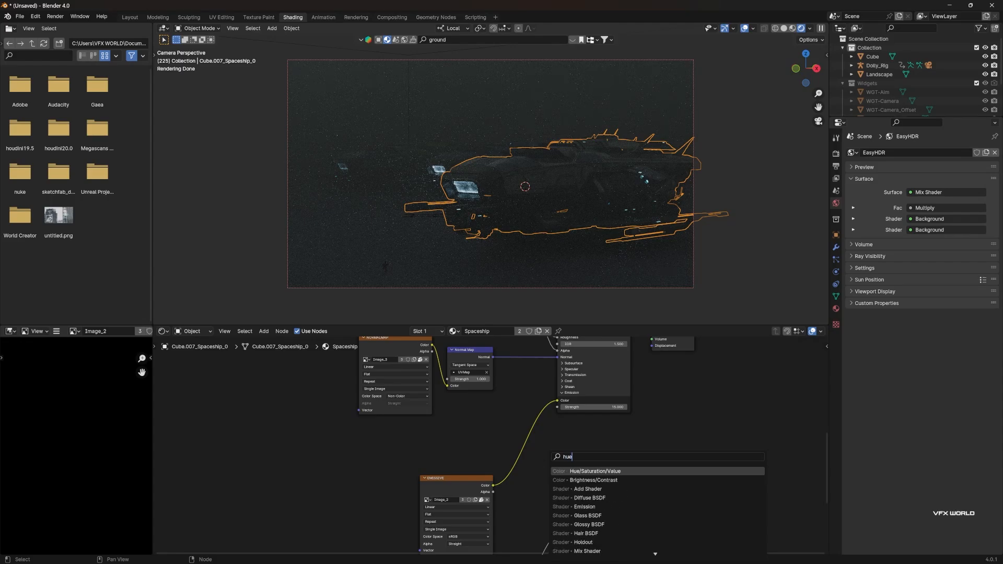
pyautogui.press('Return')
pyautogui.click(545, 444)
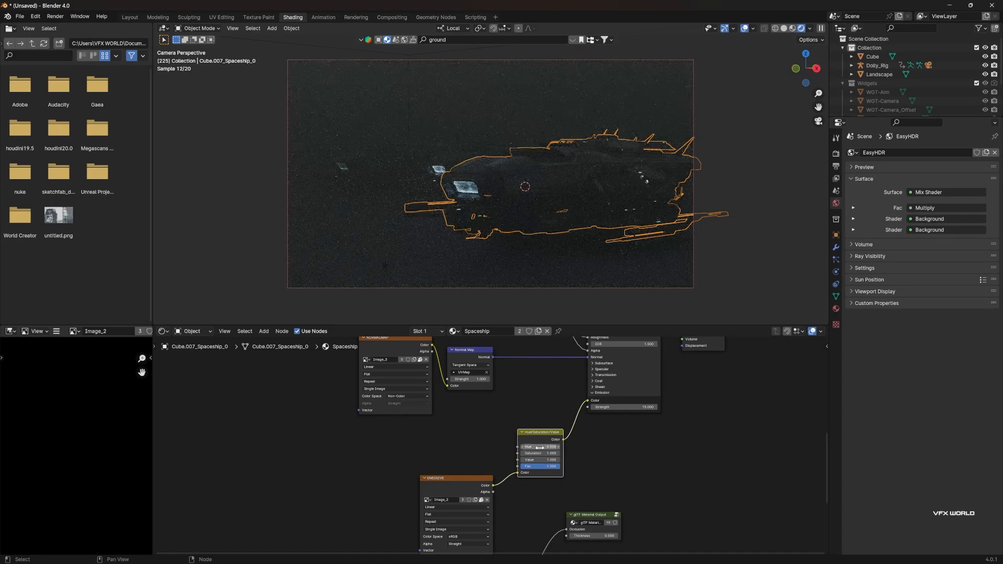
pyautogui.moveTo(541, 446); pyautogui.dragTo(546, 446)
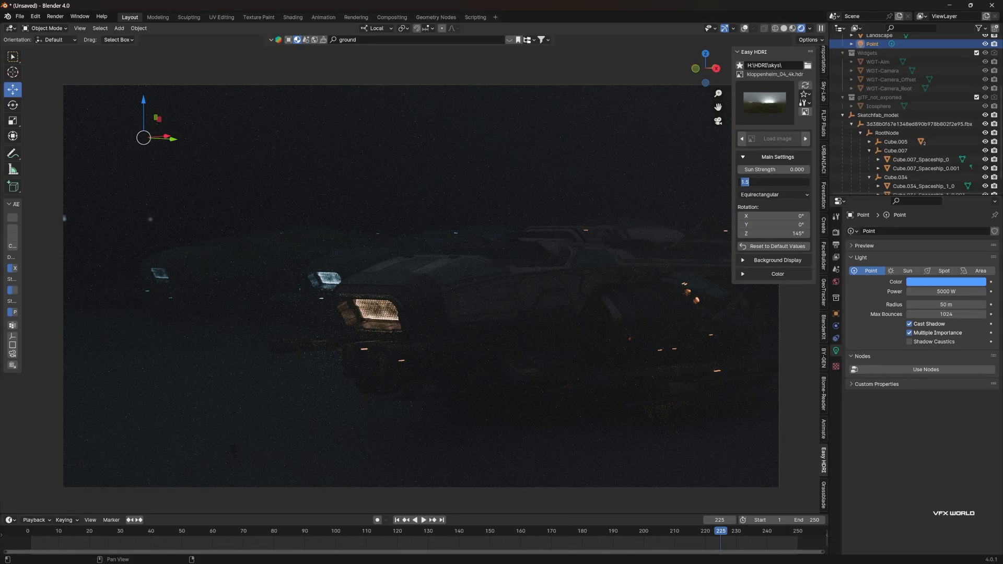
# Set the Sky Strength to 2 and adjust the render's Color Management, with Exposure at about 0.426
pyautogui.press('Return')
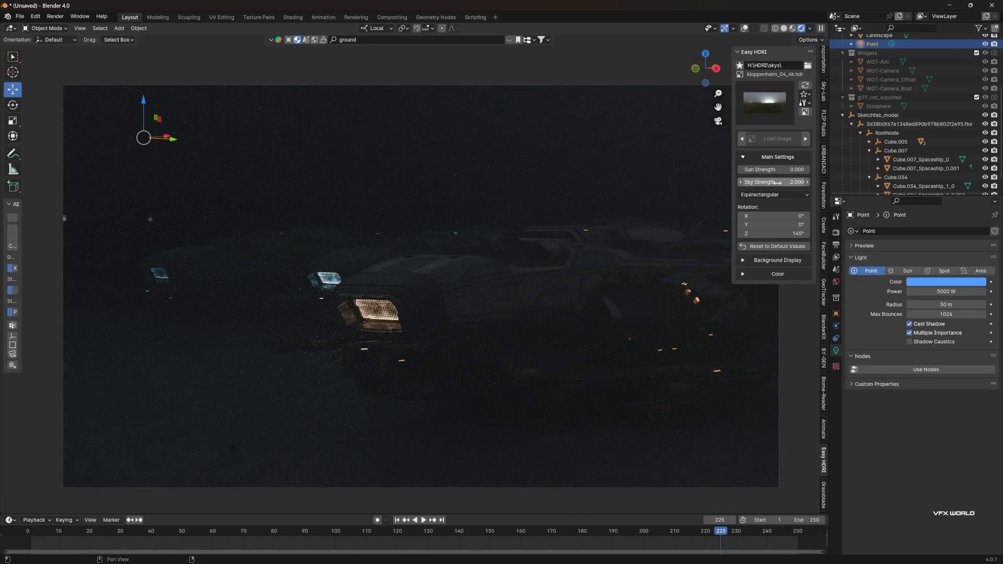
pyautogui.click(835, 232)
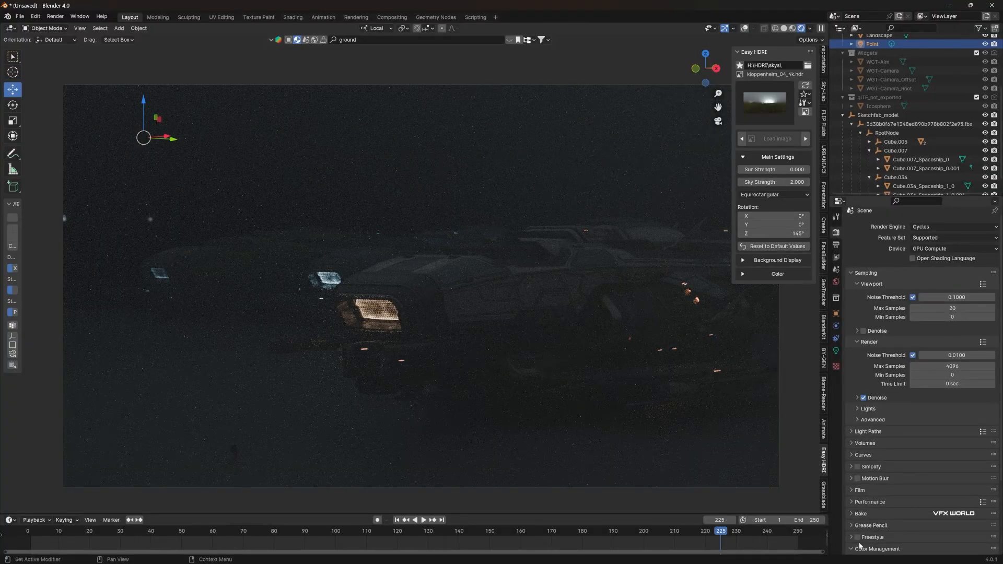
pyautogui.scroll(-5, 859, 545)
pyautogui.moveTo(949, 501); pyautogui.dragTo(924, 512)
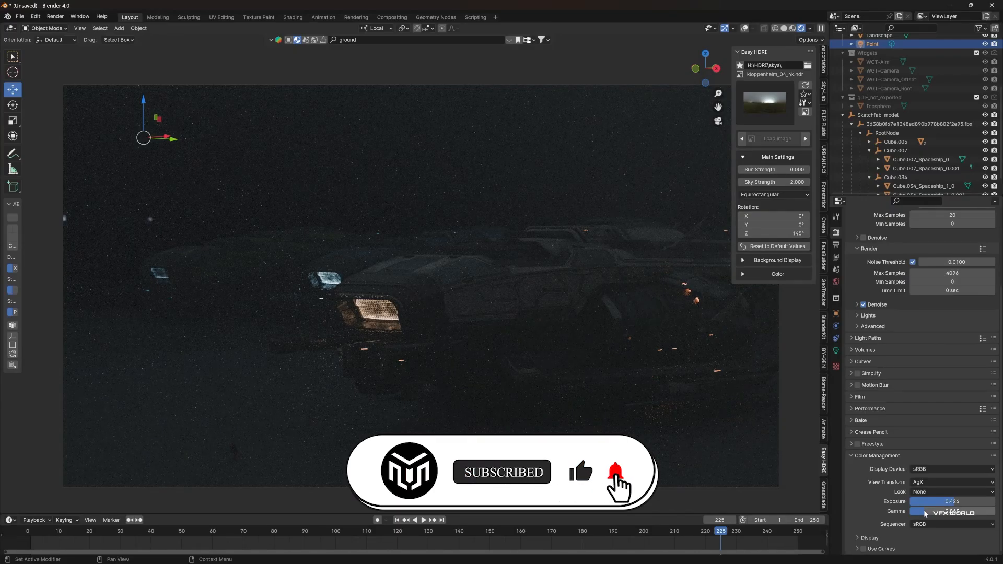